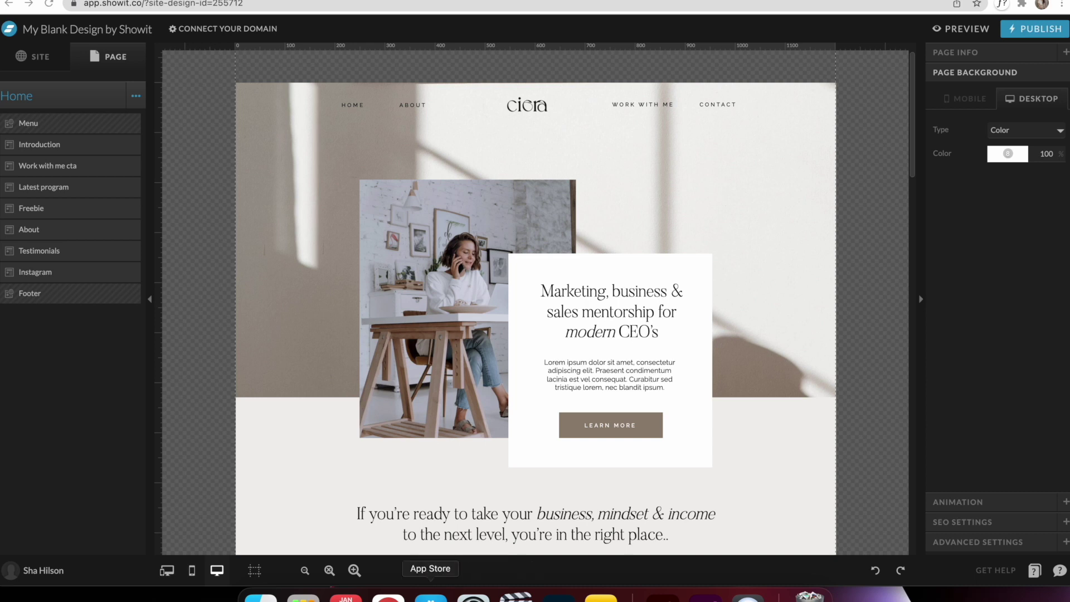
Scroll through the Home page canvas, then show the site panel listing pages, blog templates and canvases.
{"action": "scroll", "coordinate": [509, 512], "scroll_direction": "down", "scroll_amount": 5}
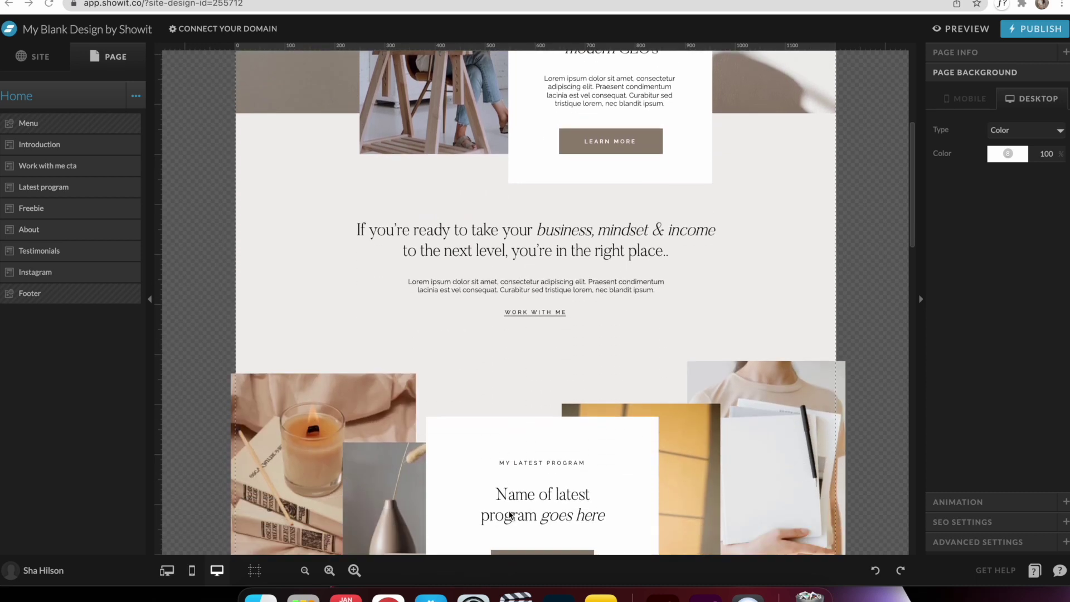
{"action": "scroll", "coordinate": [510, 513], "scroll_direction": "down", "scroll_amount": 8}
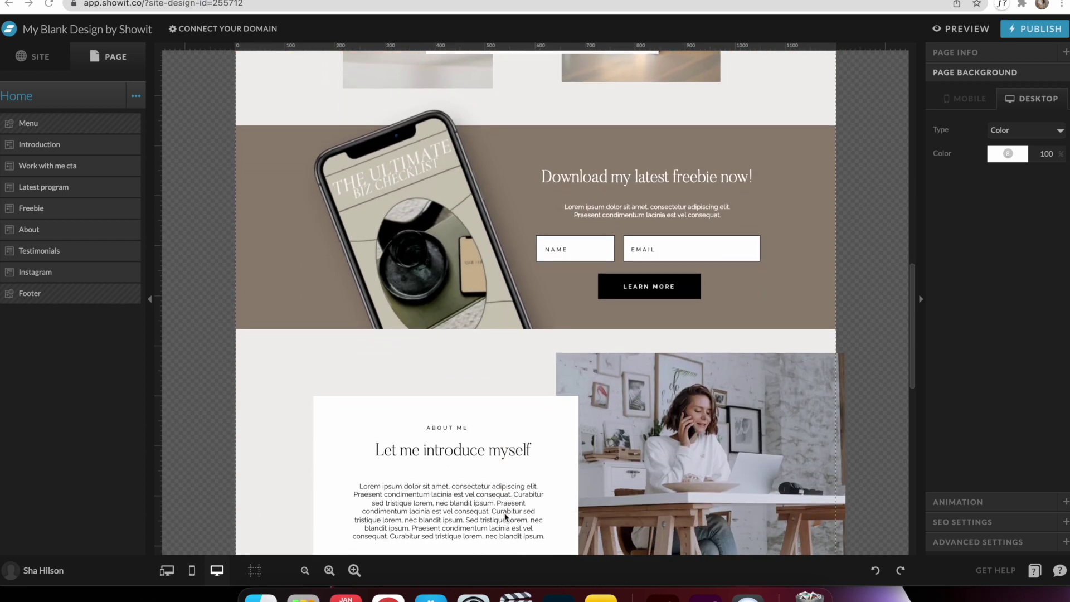
{"action": "scroll", "coordinate": [507, 516], "scroll_direction": "down", "scroll_amount": 11}
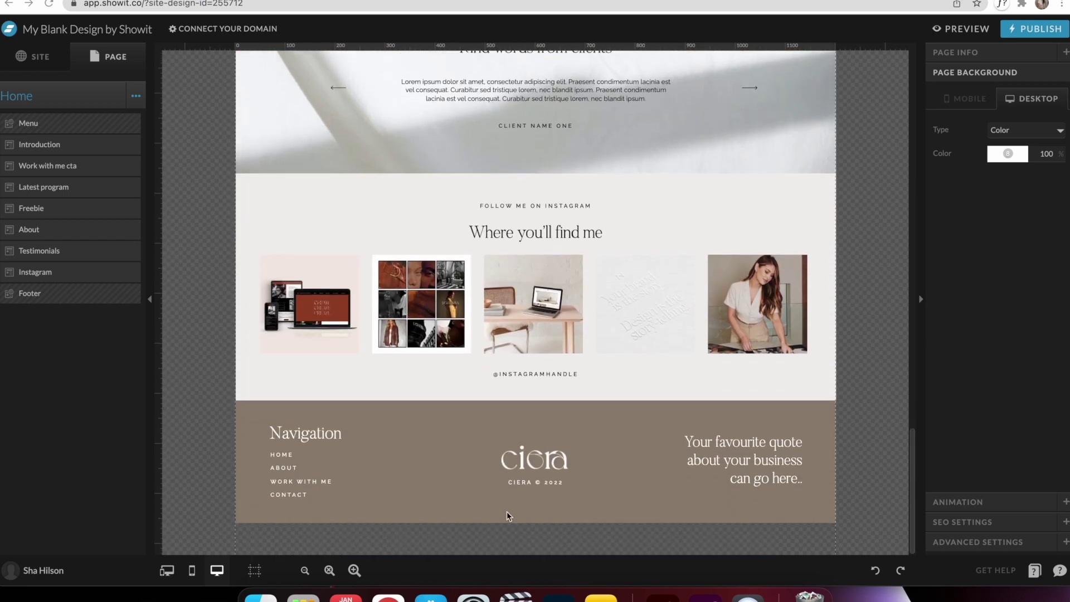
{"action": "scroll", "coordinate": [505, 513], "scroll_direction": "up", "scroll_amount": 20}
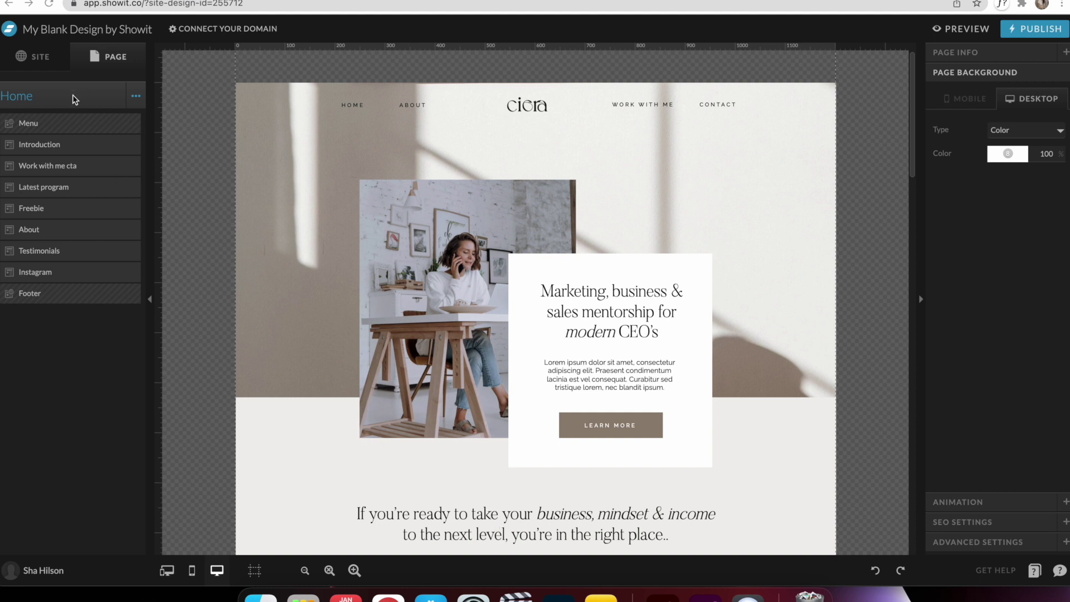
{"action": "left_click", "coordinate": [37, 61]}
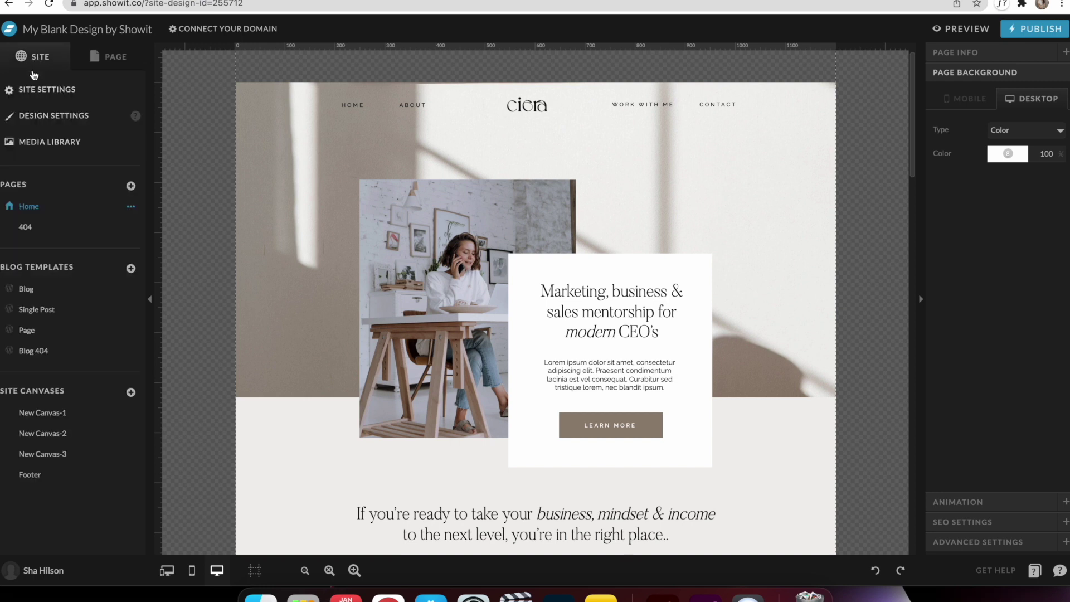
Compare Design Settings palette colour 1 (#f0efed) with the 2019 block's fill in the Adobe XD mockup.
{"action": "left_click", "coordinate": [48, 121]}
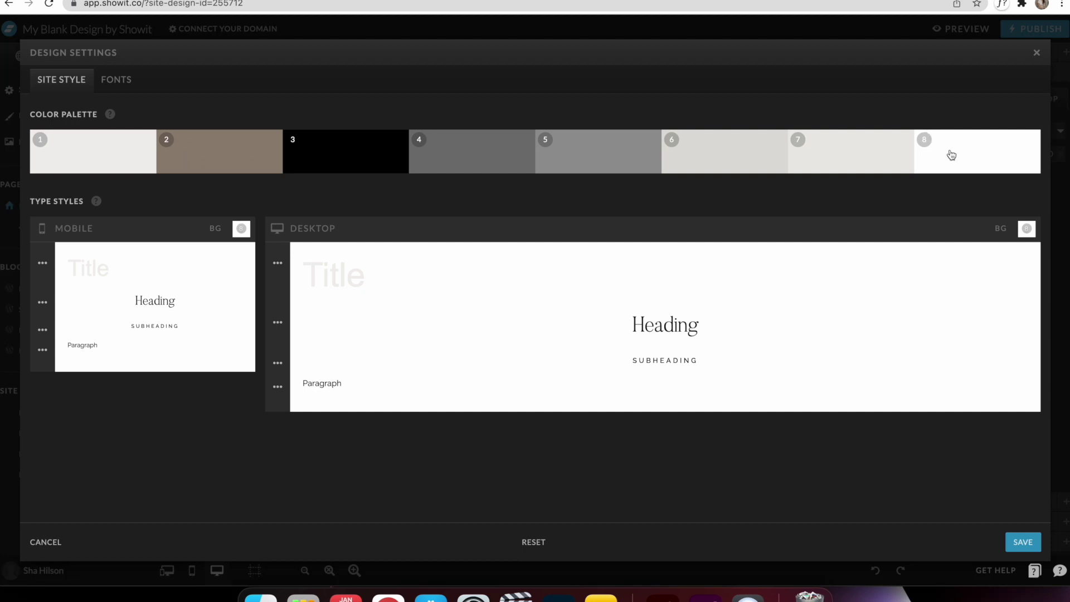
{"action": "left_click", "coordinate": [91, 161]}
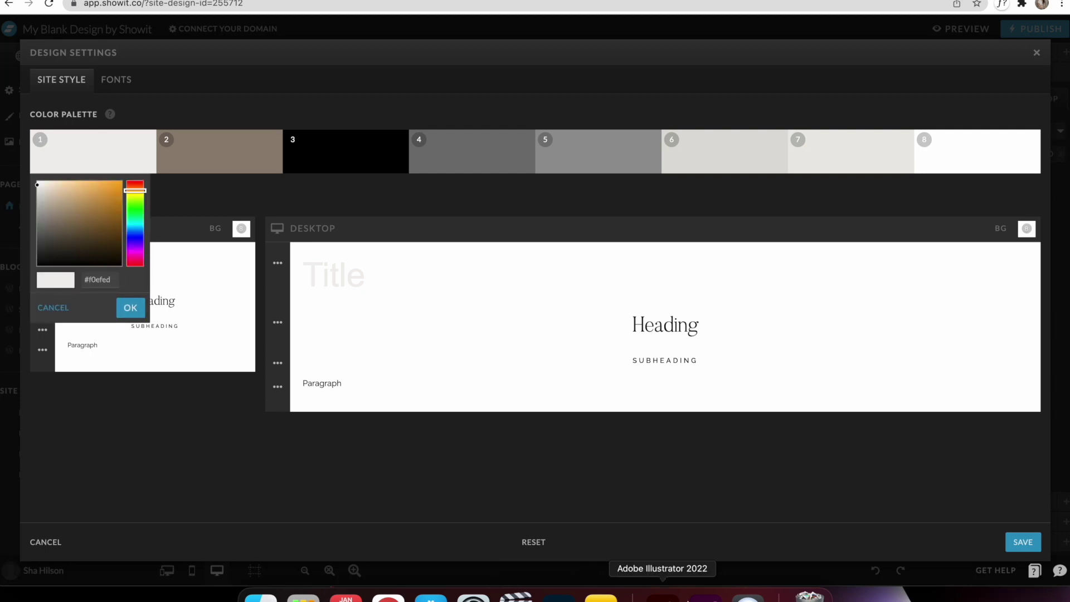
{"action": "left_click", "coordinate": [706, 595]}
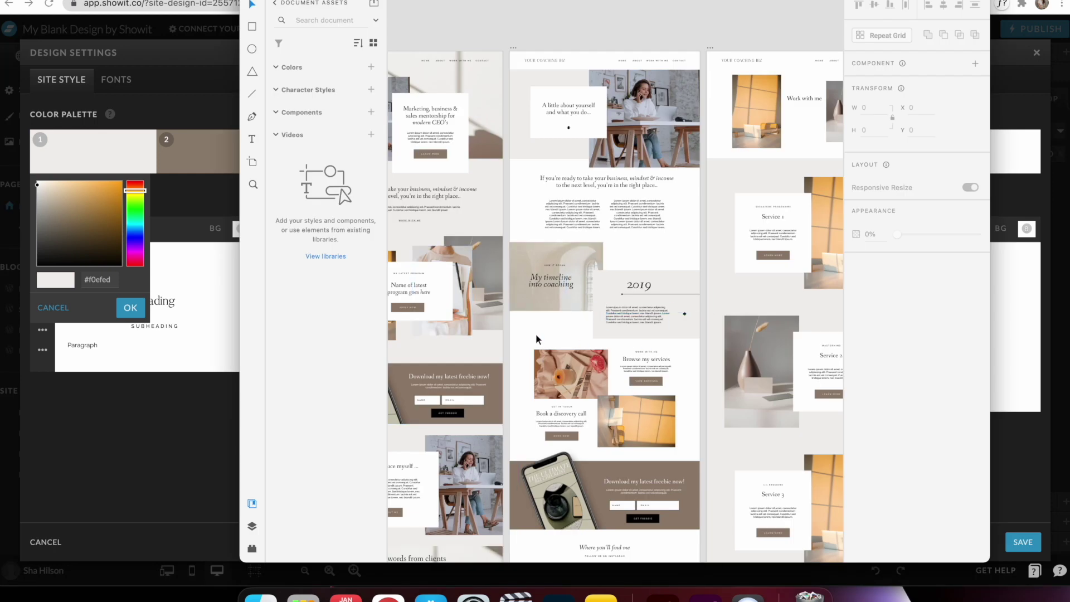
{"action": "left_click", "coordinate": [629, 271]}
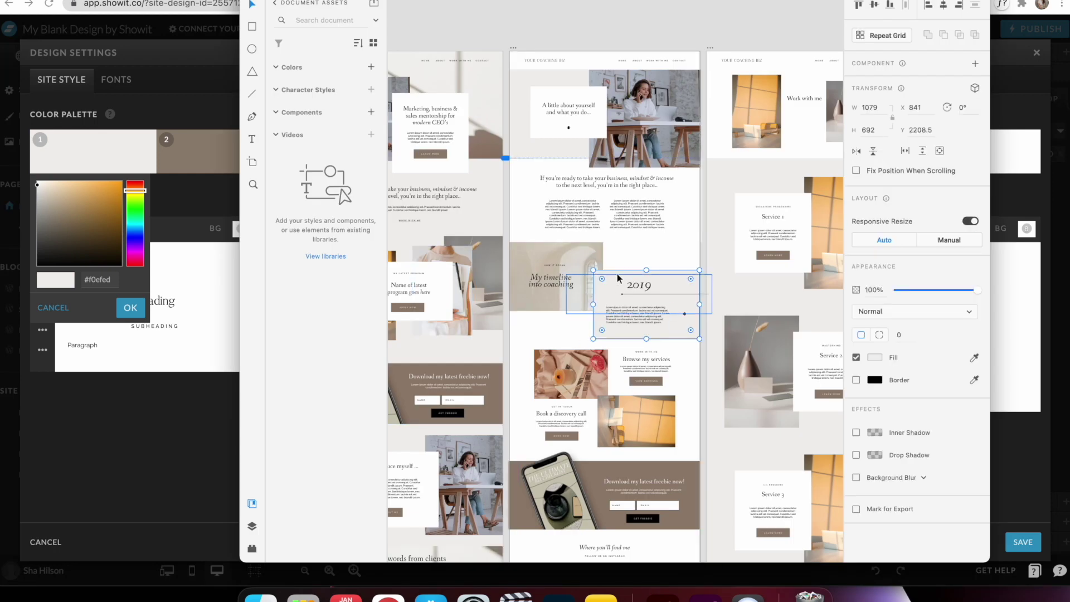
{"action": "left_click", "coordinate": [876, 358]}
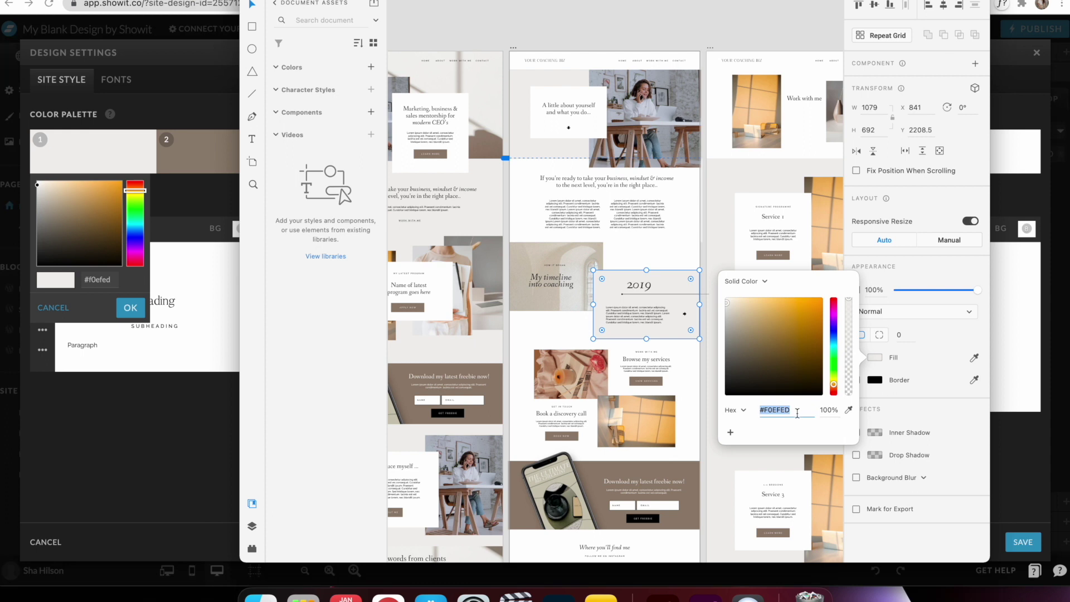
{"action": "left_click", "coordinate": [188, 221]}
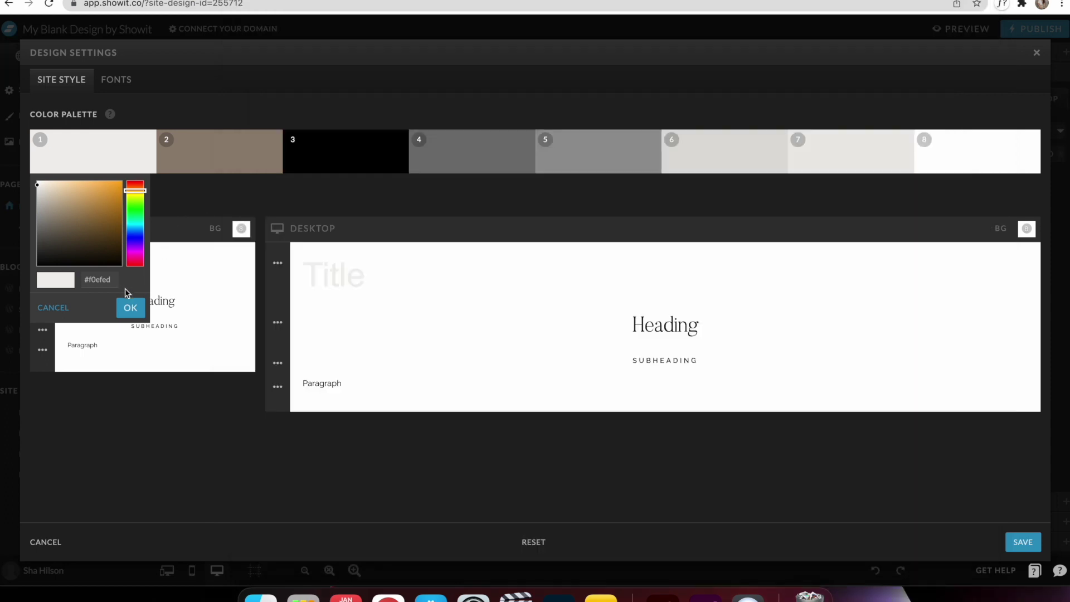
Close the colour picker, review the Heading style (butler, 34 px), then view the active fonts list.
{"action": "left_click", "coordinate": [127, 310]}
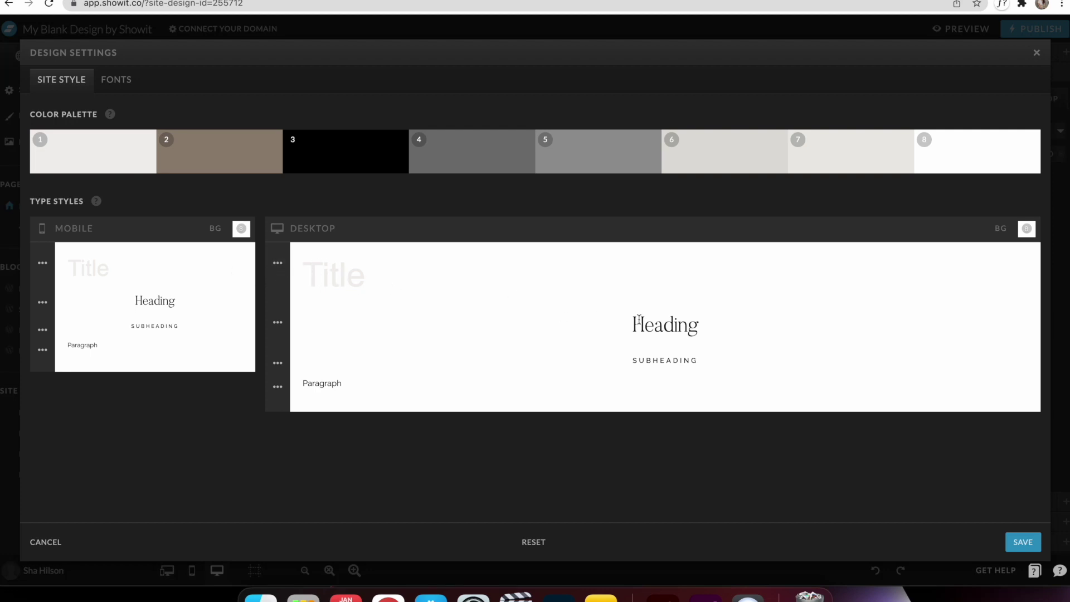
{"action": "left_click", "coordinate": [278, 323]}
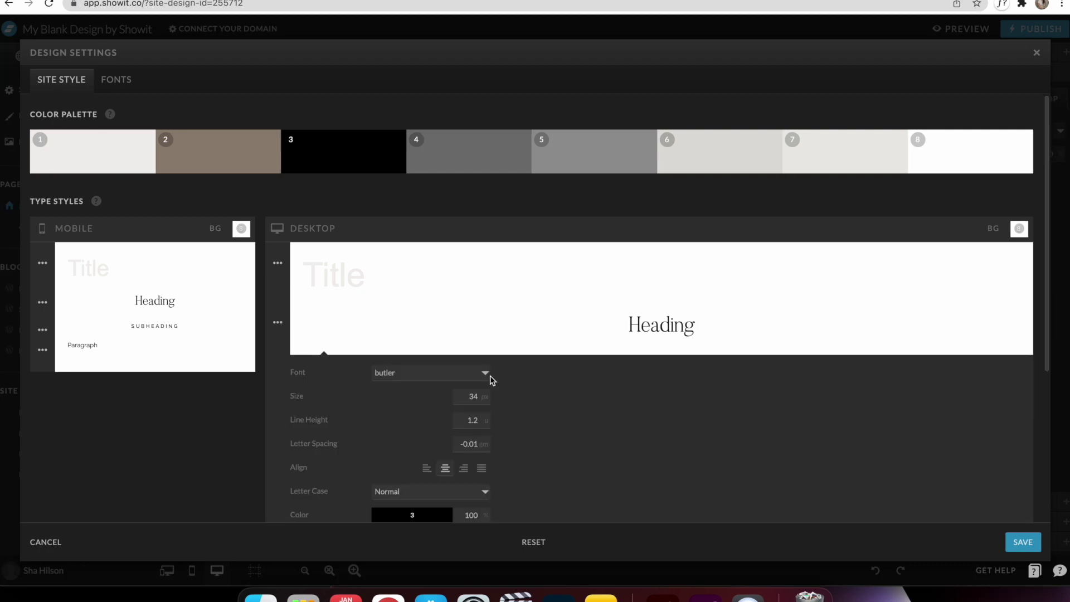
{"action": "scroll", "coordinate": [486, 385], "scroll_direction": "down", "scroll_amount": 2}
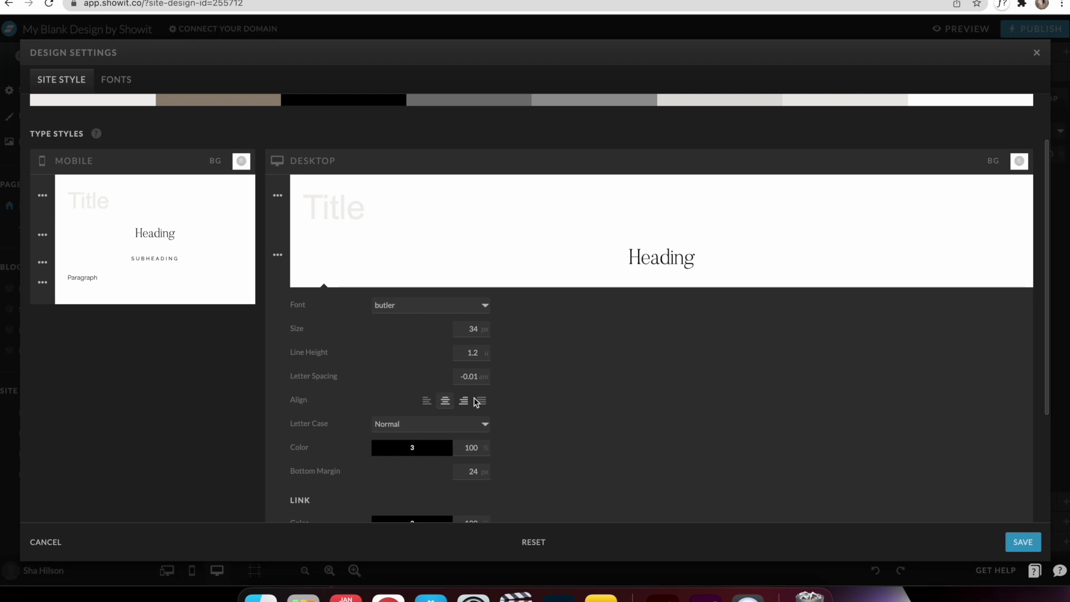
{"action": "scroll", "coordinate": [490, 443], "scroll_direction": "down", "scroll_amount": 5}
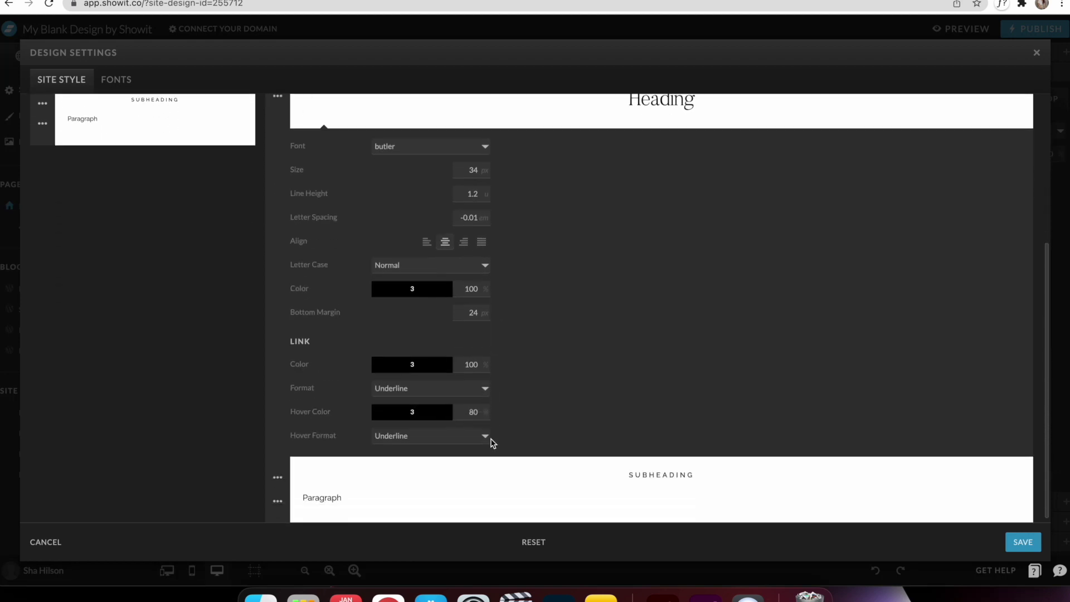
{"action": "scroll", "coordinate": [494, 444], "scroll_direction": "up", "scroll_amount": 6}
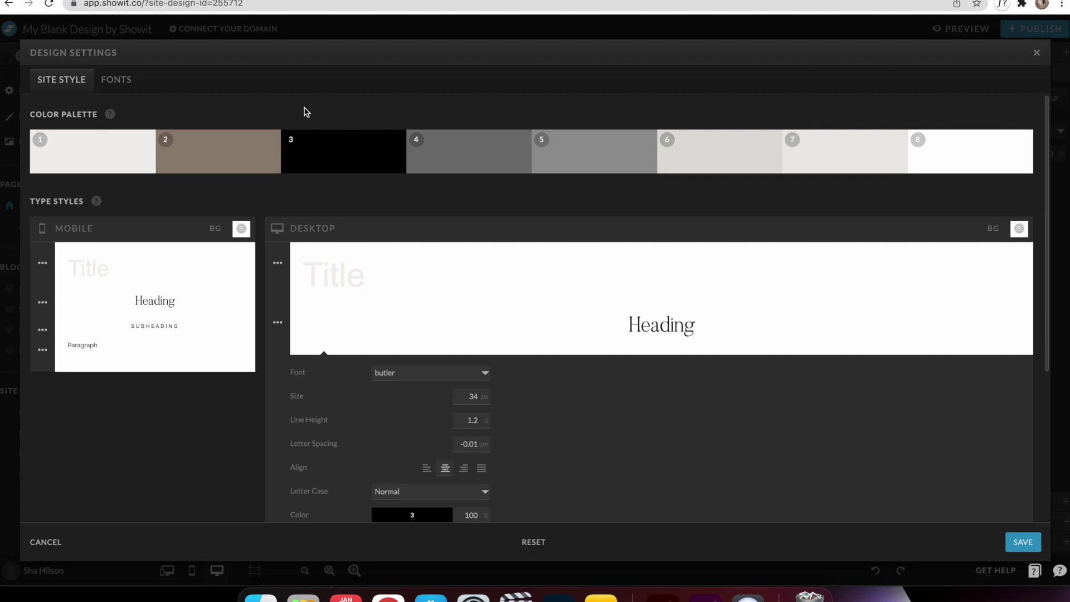
{"action": "left_click", "coordinate": [110, 82]}
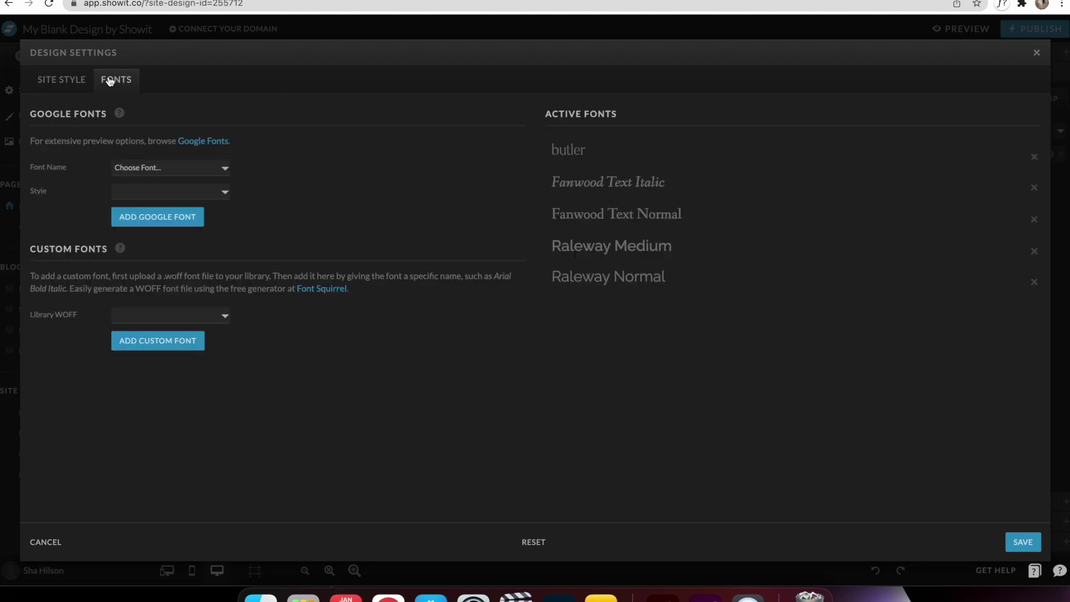
Browse the Google font list without picking one, then close Design Settings.
{"action": "left_click", "coordinate": [226, 168]}
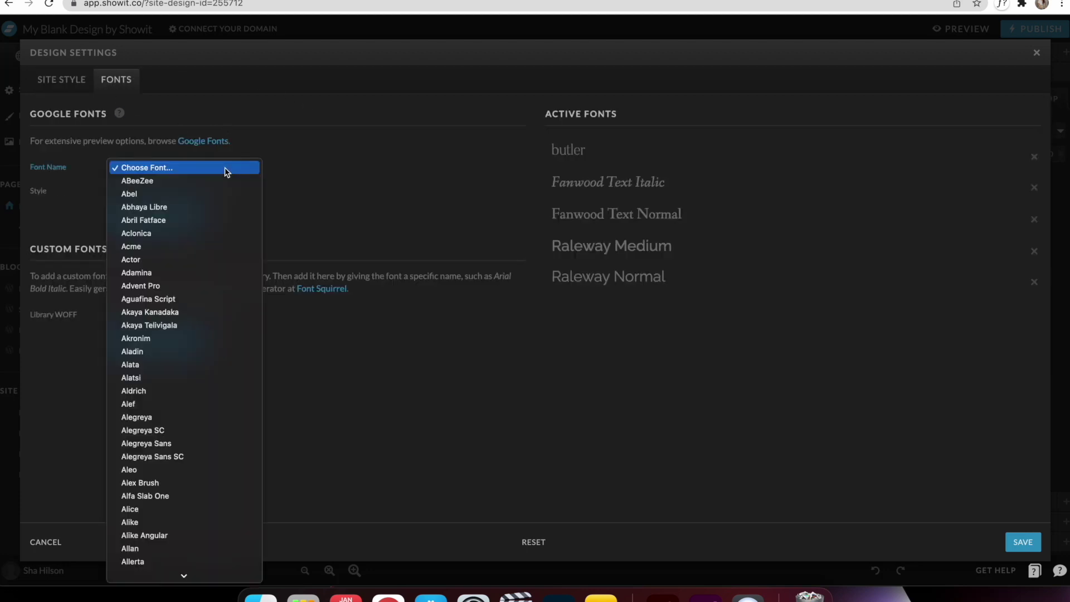
{"action": "scroll", "coordinate": [217, 378], "scroll_direction": "down", "scroll_amount": 5}
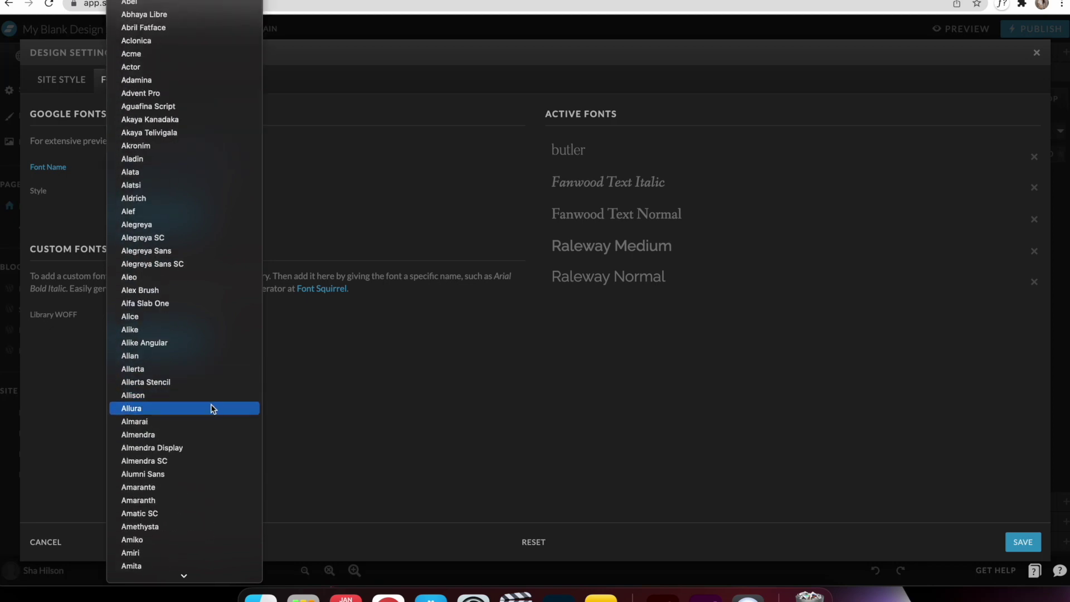
{"action": "left_click", "coordinate": [390, 179]}
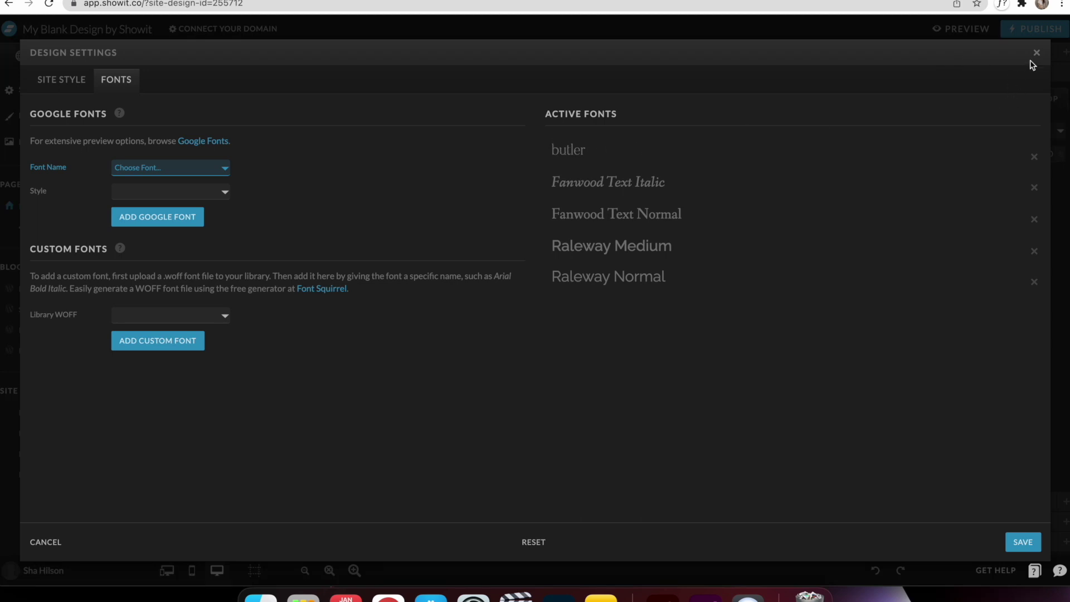
{"action": "left_click", "coordinate": [1037, 53]}
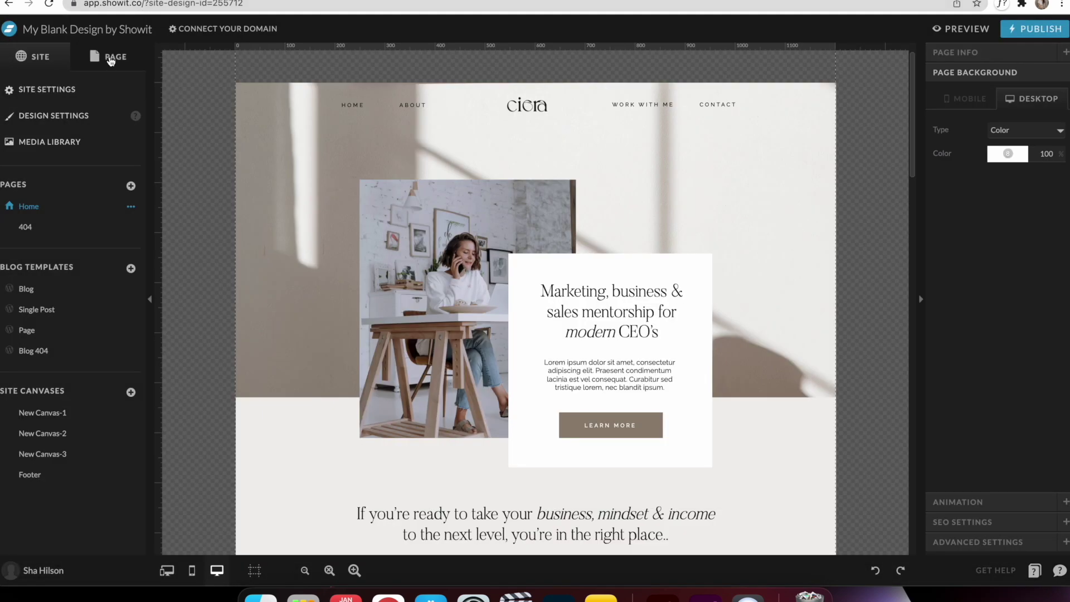
{"action": "left_click", "coordinate": [70, 142]}
{"action": "scroll", "coordinate": [485, 268], "scroll_direction": "down", "scroll_amount": 2}
{"action": "left_click", "coordinate": [219, 267]}
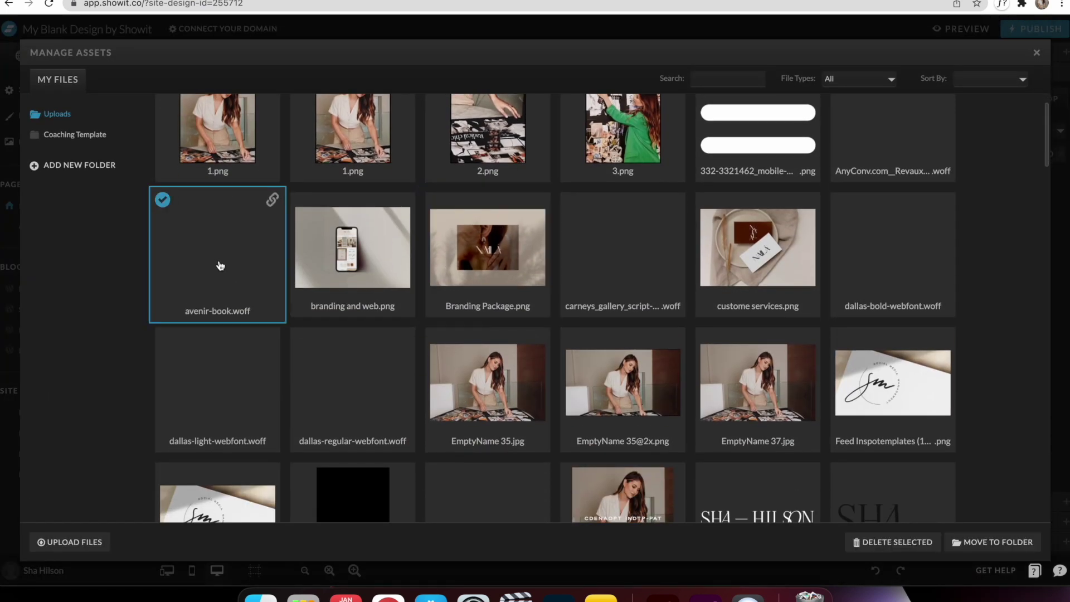
{"action": "left_click", "coordinate": [87, 136]}
{"action": "scroll", "coordinate": [531, 284], "scroll_direction": "up", "scroll_amount": 2}
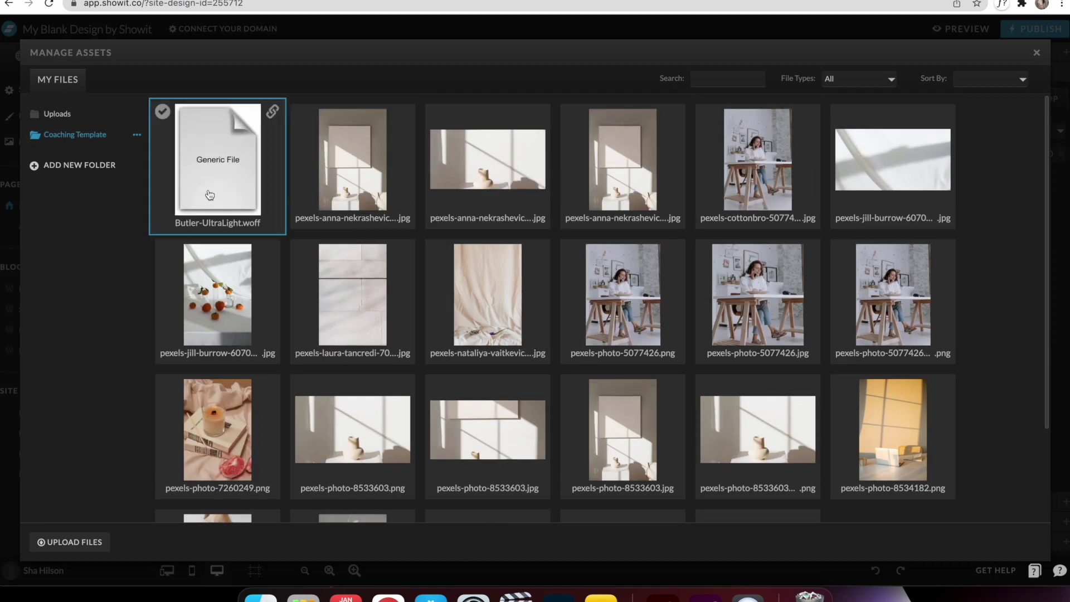
{"action": "left_click", "coordinate": [166, 116]}
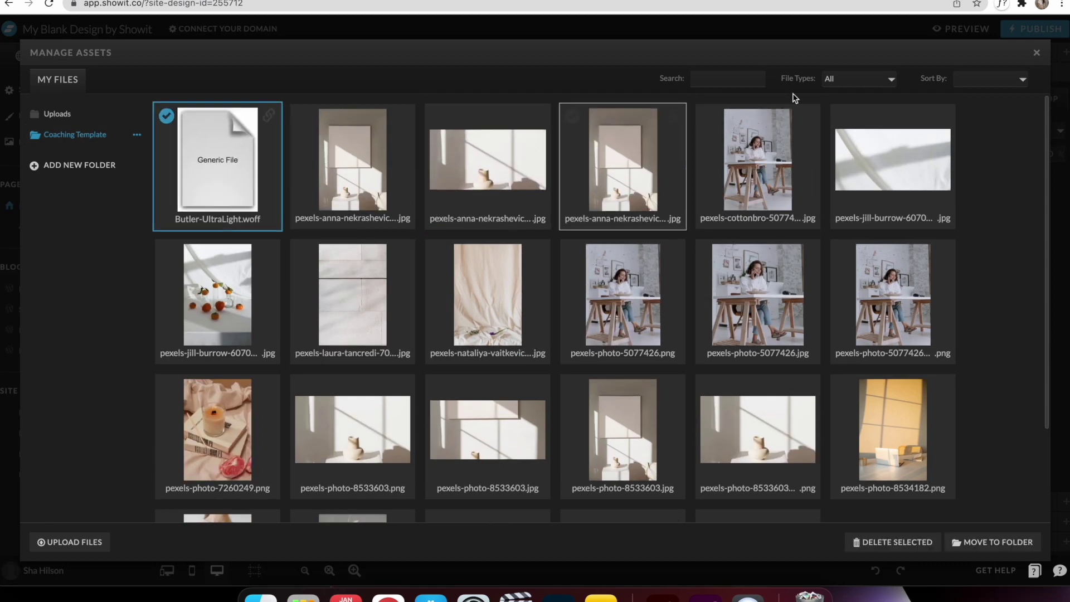
{"action": "left_click", "coordinate": [1037, 53]}
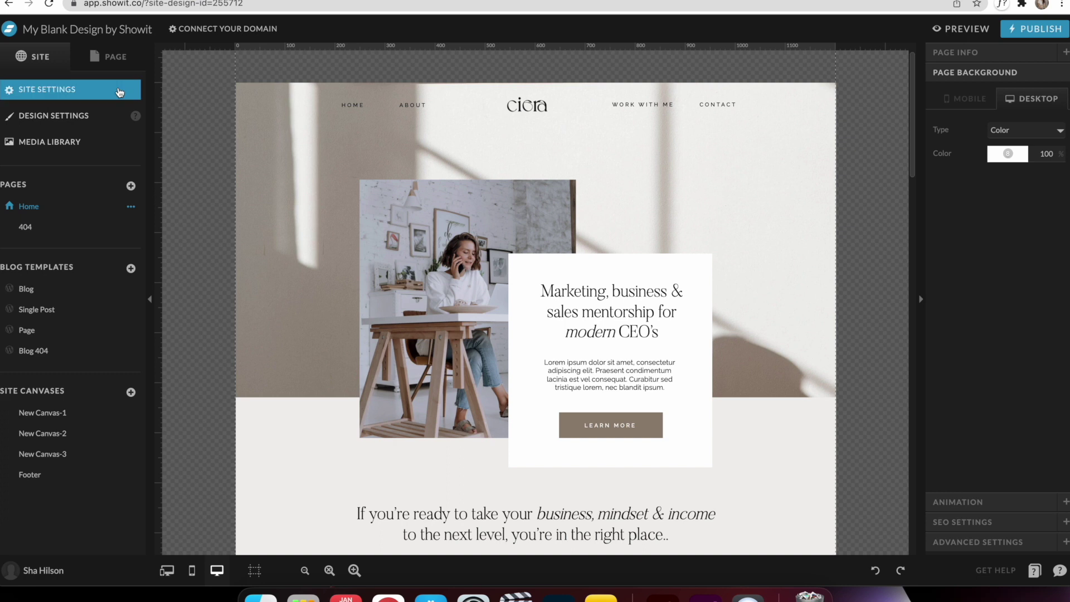
{"action": "left_click", "coordinate": [99, 116]}
{"action": "left_click", "coordinate": [183, 312]}
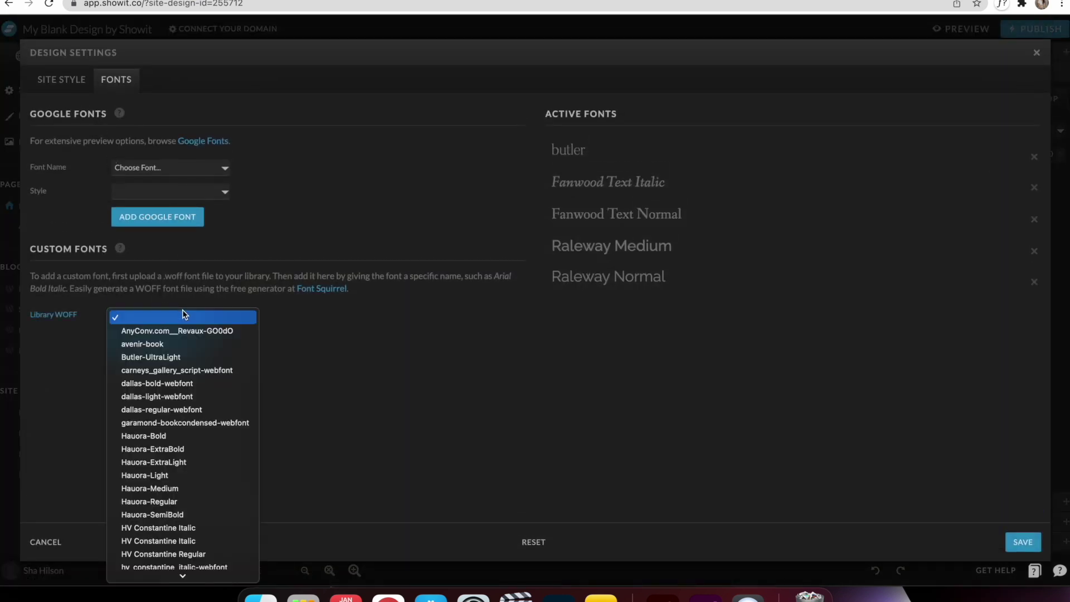
{"action": "scroll", "coordinate": [185, 401], "scroll_direction": "down", "scroll_amount": 3}
{"action": "left_click", "coordinate": [430, 368]}
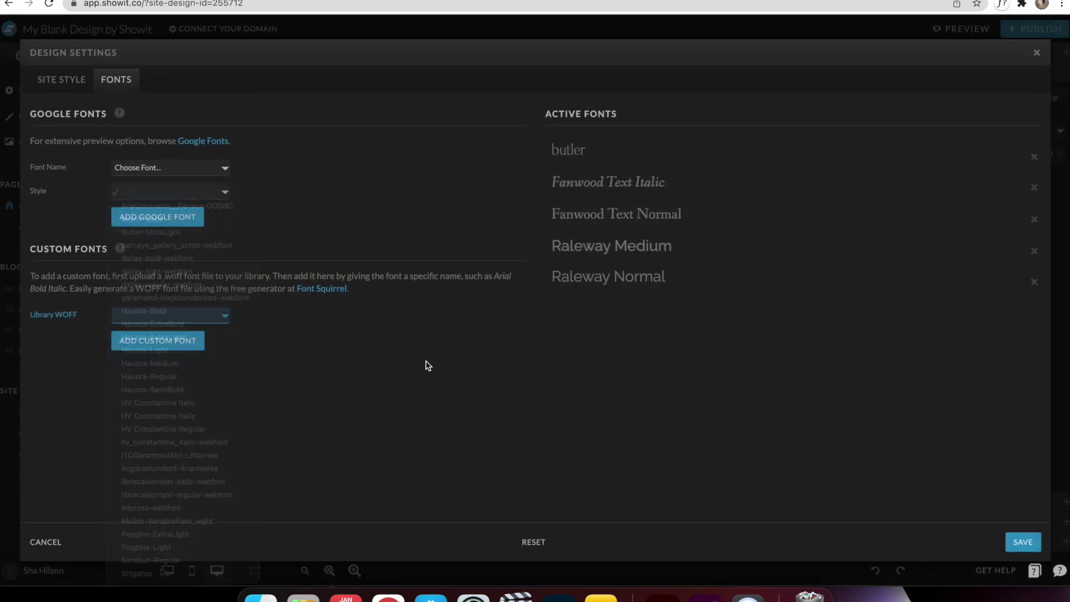
{"action": "left_click", "coordinate": [1037, 53]}
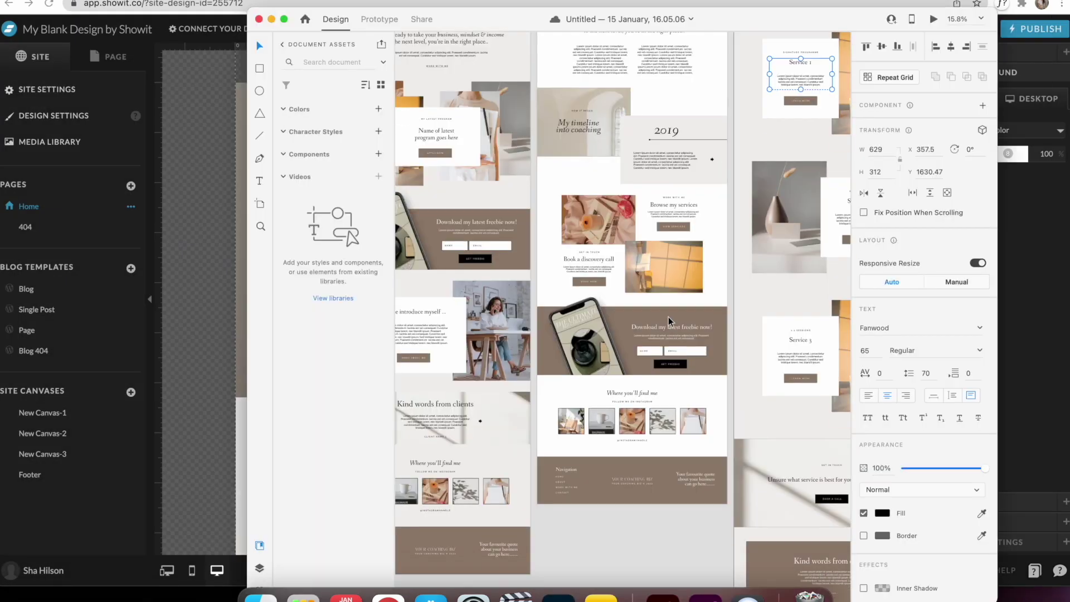
{"action": "scroll", "coordinate": [669, 320], "scroll_direction": "down", "scroll_amount": 2}
{"action": "scroll", "coordinate": [669, 320], "scroll_direction": "up", "scroll_amount": 5}
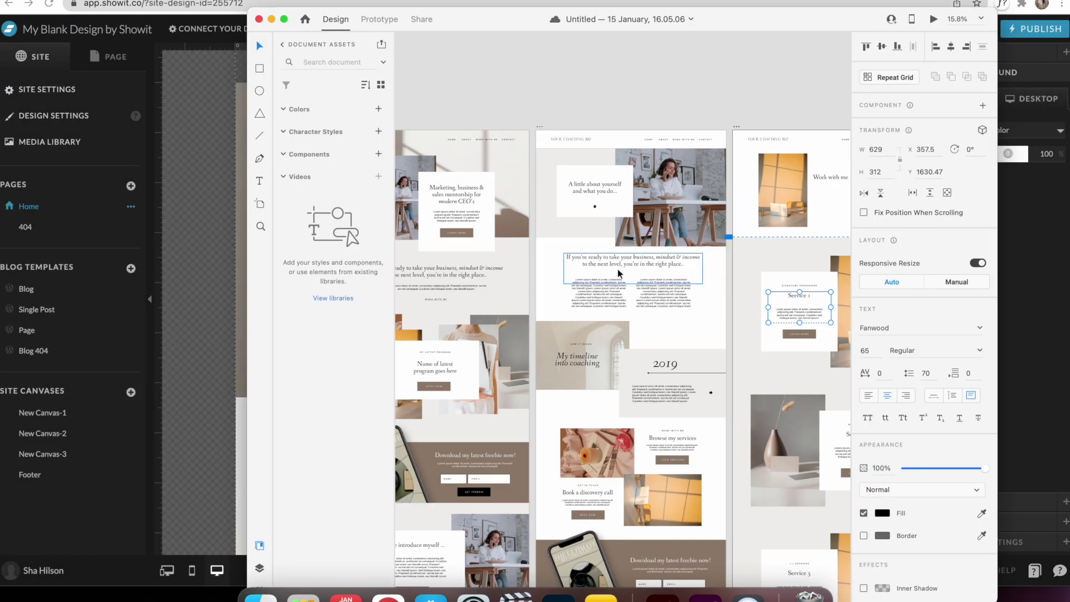
{"action": "scroll", "coordinate": [616, 267], "scroll_direction": "right", "scroll_amount": 5}
{"action": "scroll", "coordinate": [594, 250], "scroll_direction": "left", "scroll_amount": 3}
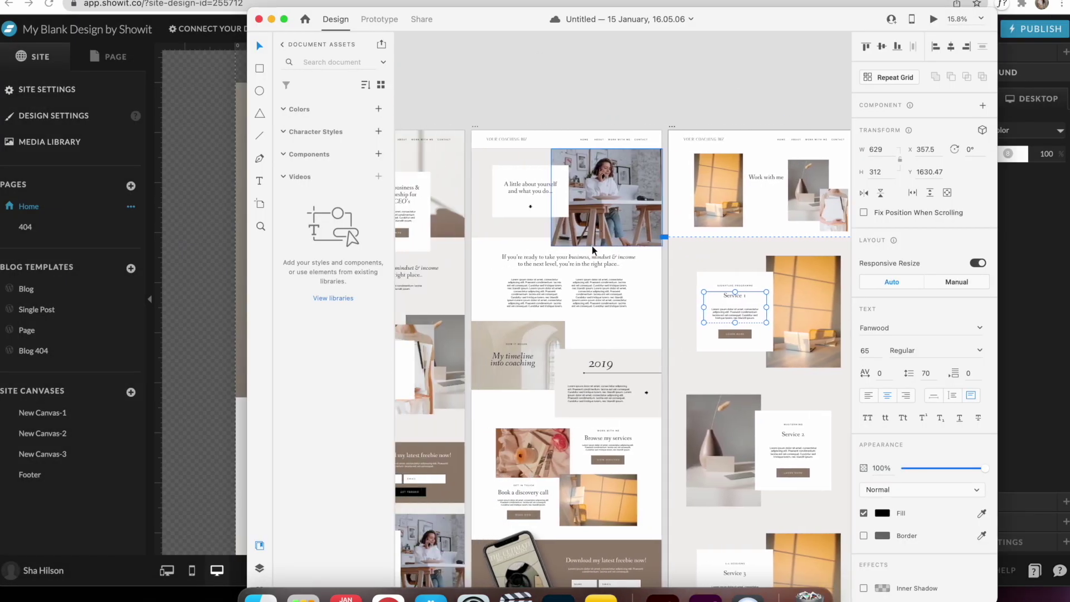
{"action": "left_click", "coordinate": [519, 95]}
{"action": "scroll", "coordinate": [585, 213], "scroll_direction": "down", "scroll_amount": 6}
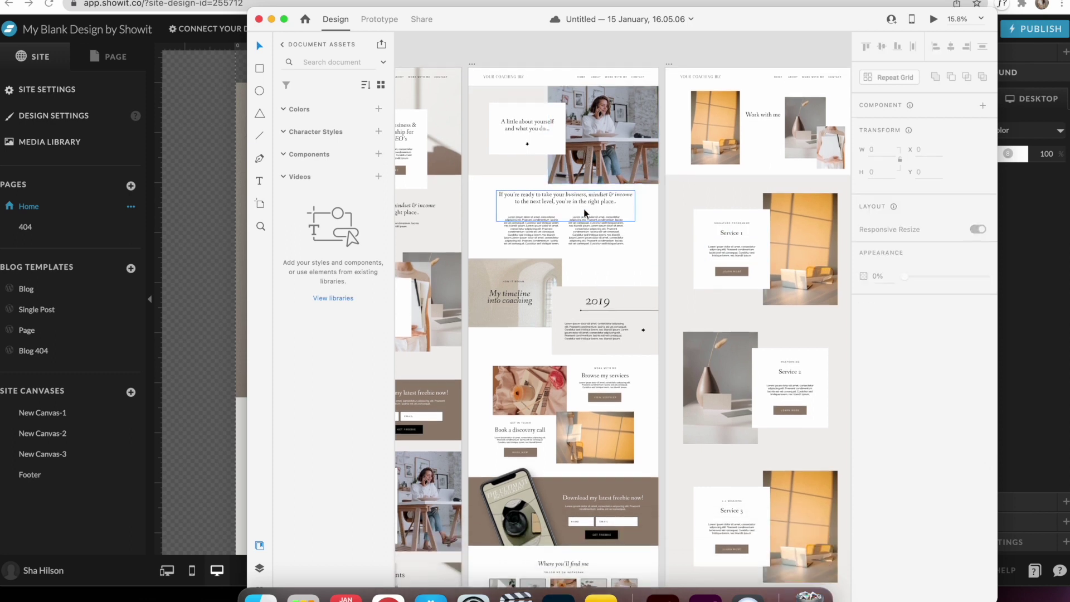
{"action": "scroll", "coordinate": [584, 212], "scroll_direction": "up", "scroll_amount": 6}
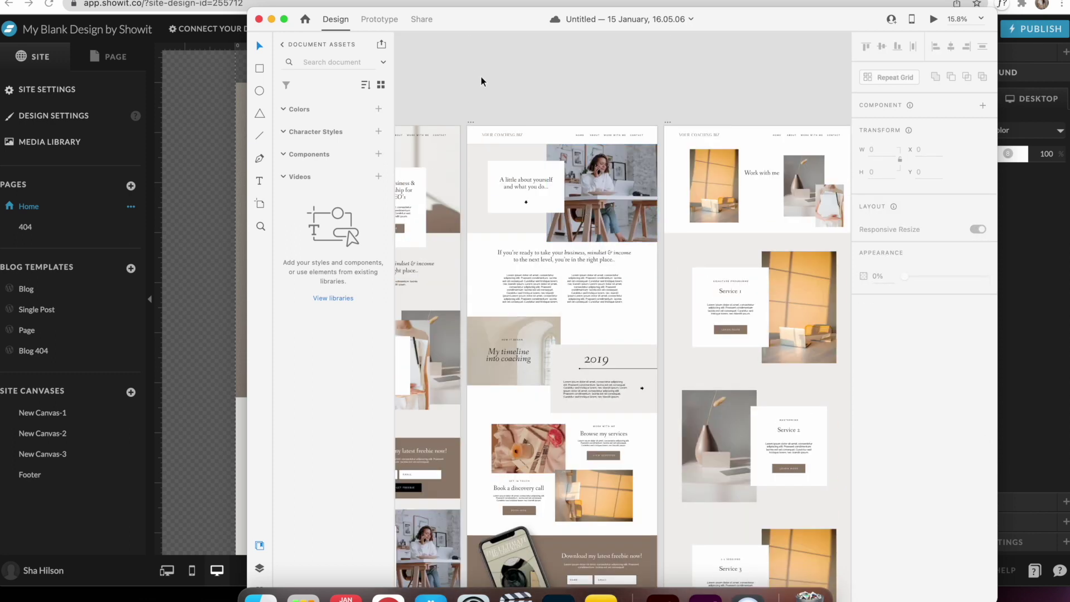
{"action": "left_click", "coordinate": [213, 97]}
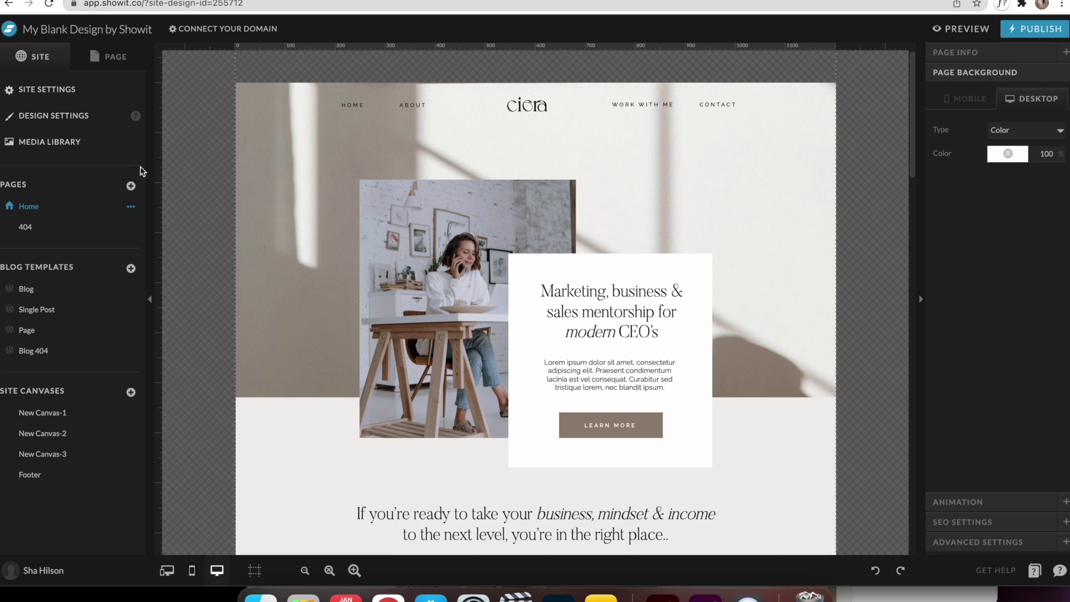
Add a blank page, rename it 'About', and show its list of canvases.
{"action": "left_click", "coordinate": [131, 186]}
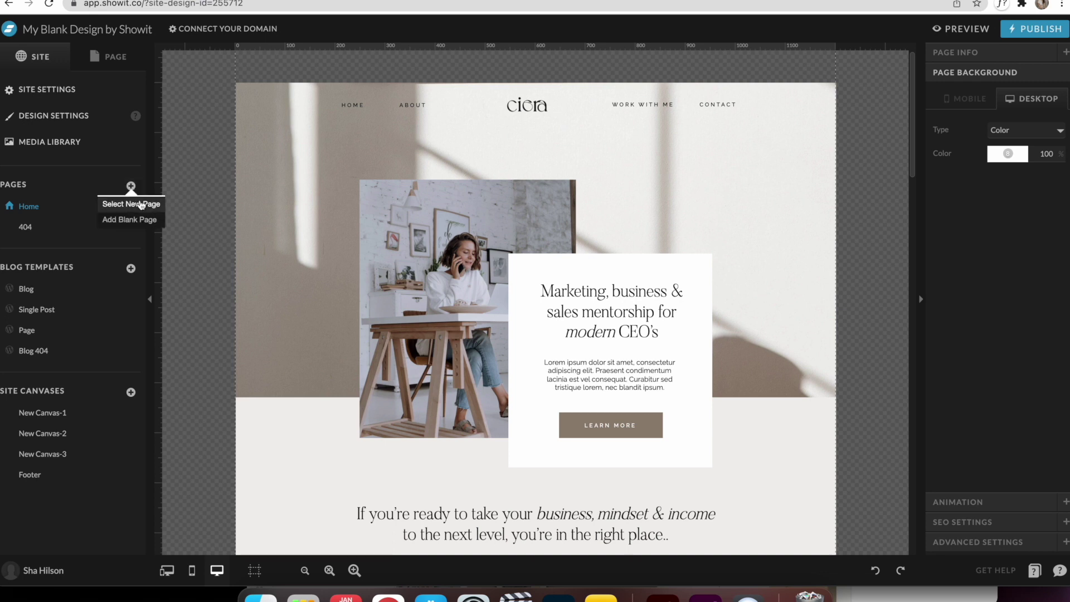
{"action": "left_click", "coordinate": [124, 218]}
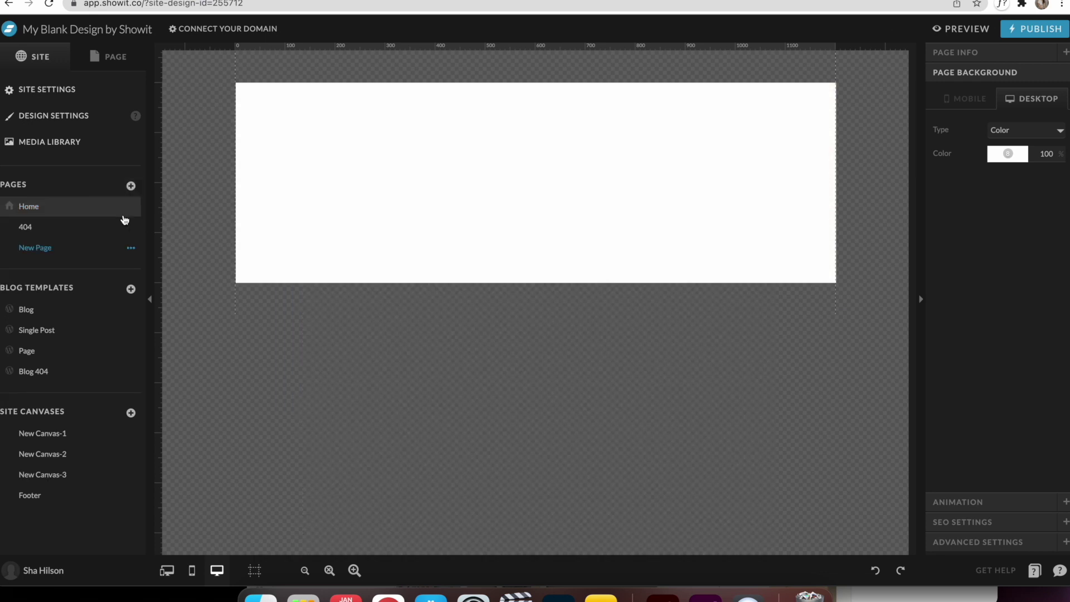
{"action": "left_click", "coordinate": [132, 249]}
{"action": "left_click", "coordinate": [135, 266]}
{"action": "type", "text": "About"}
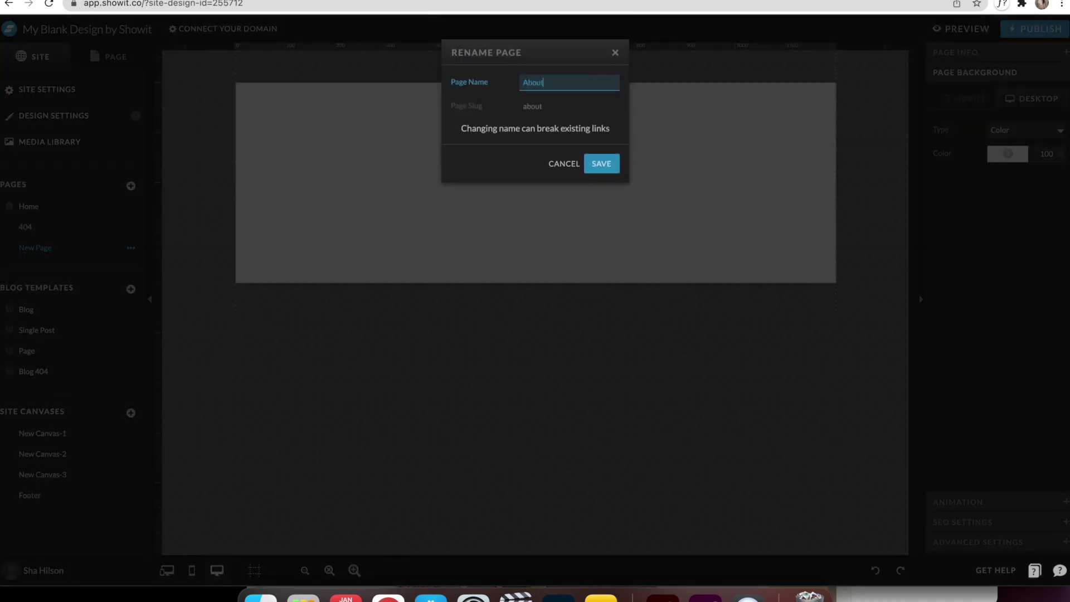
{"action": "left_click", "coordinate": [602, 162]}
{"action": "left_click", "coordinate": [389, 162]}
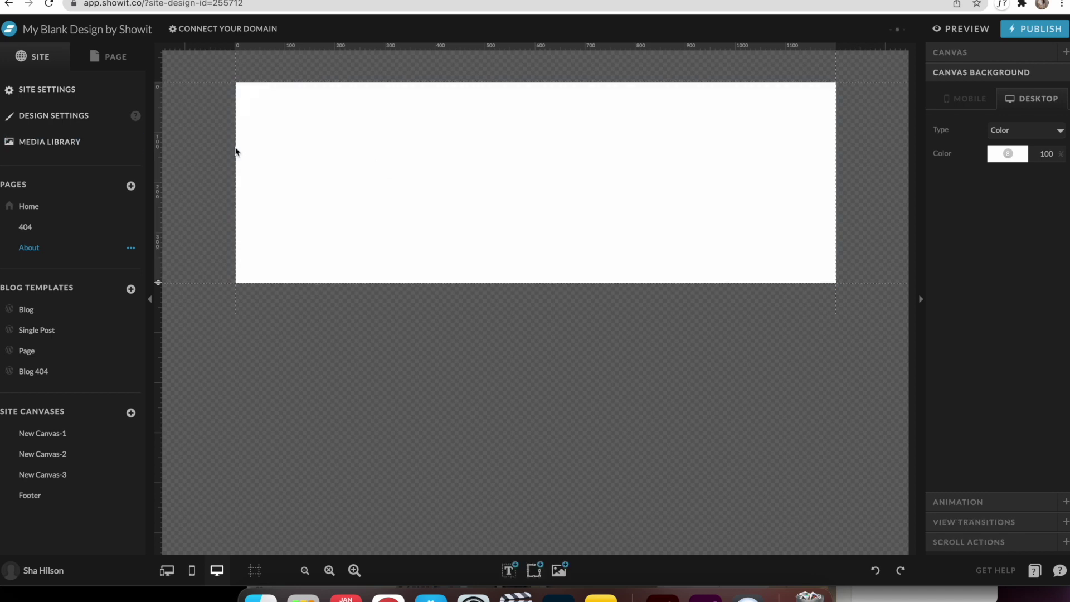
{"action": "left_click", "coordinate": [116, 61]}
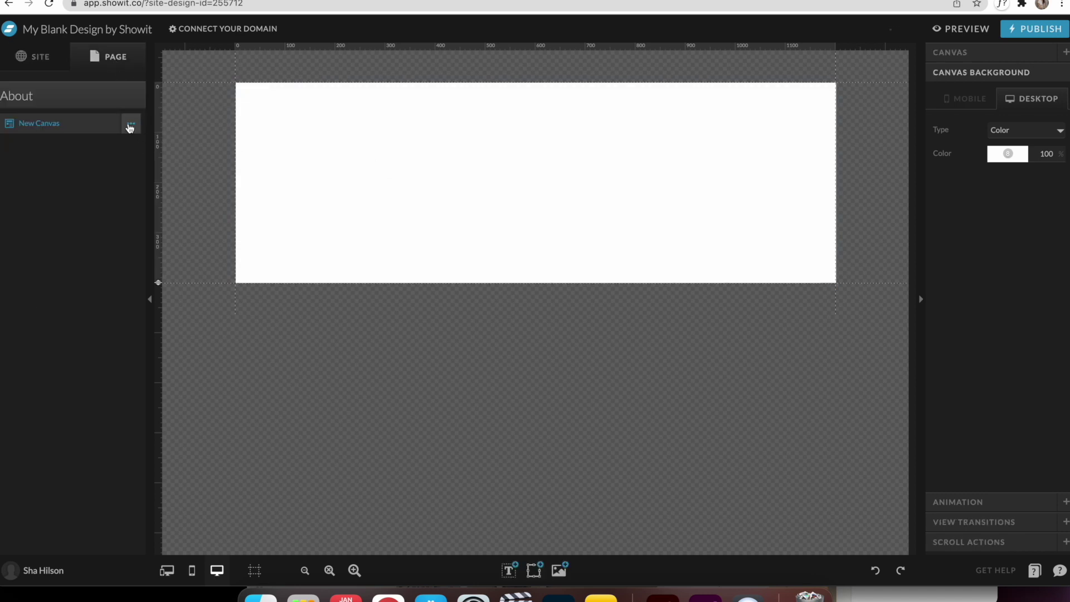
Add the site's existing Menu canvas to the About page and drag it above New Canvas.
{"action": "left_click", "coordinate": [114, 60]}
{"action": "left_click", "coordinate": [136, 97]}
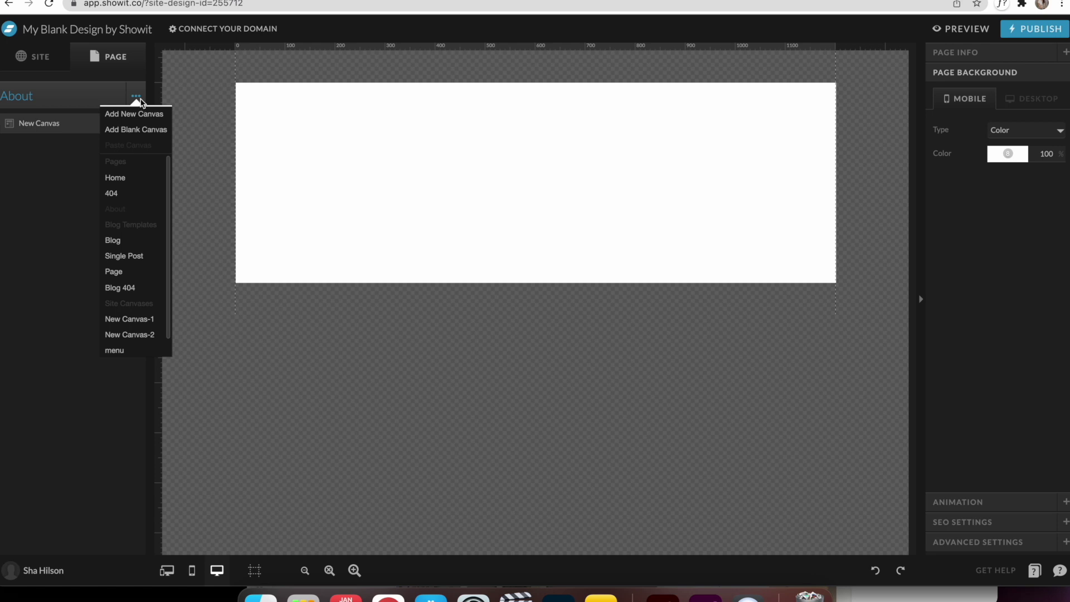
{"action": "left_click", "coordinate": [153, 122]}
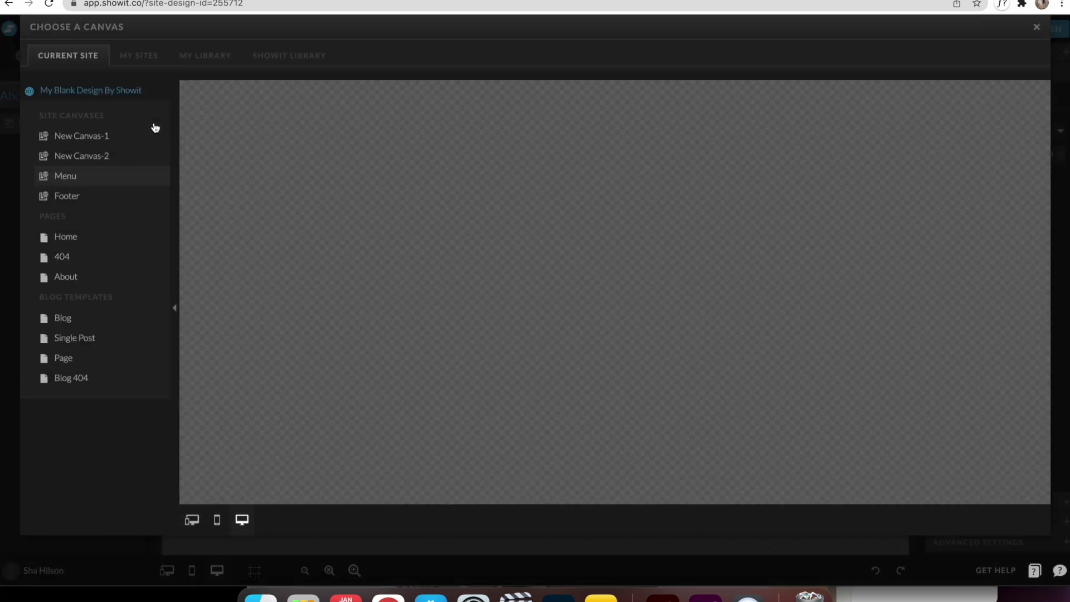
{"action": "left_click", "coordinate": [57, 206]}
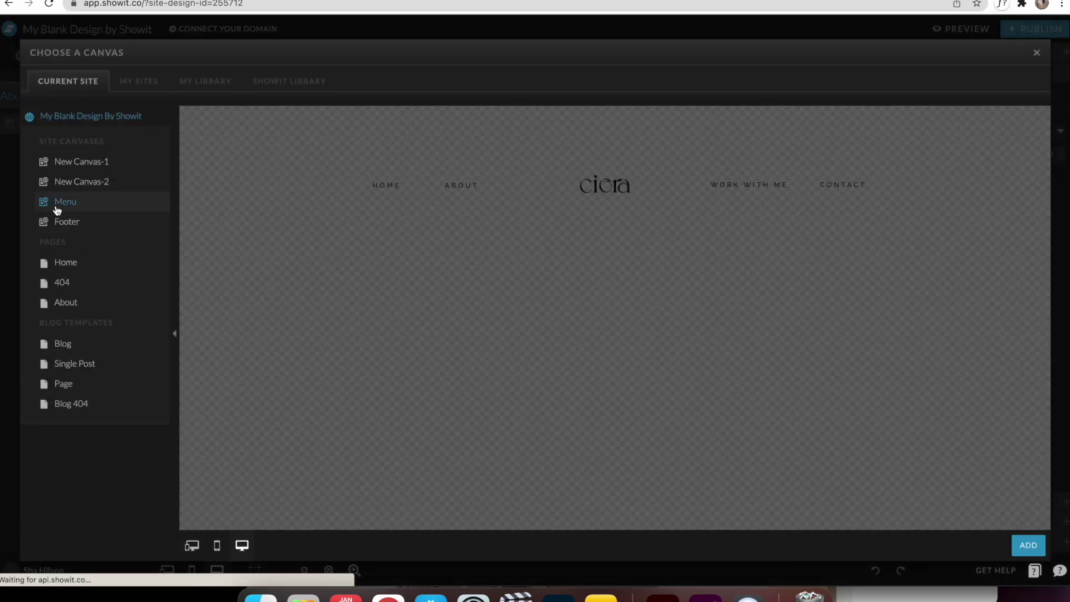
{"action": "left_click", "coordinate": [1030, 546]}
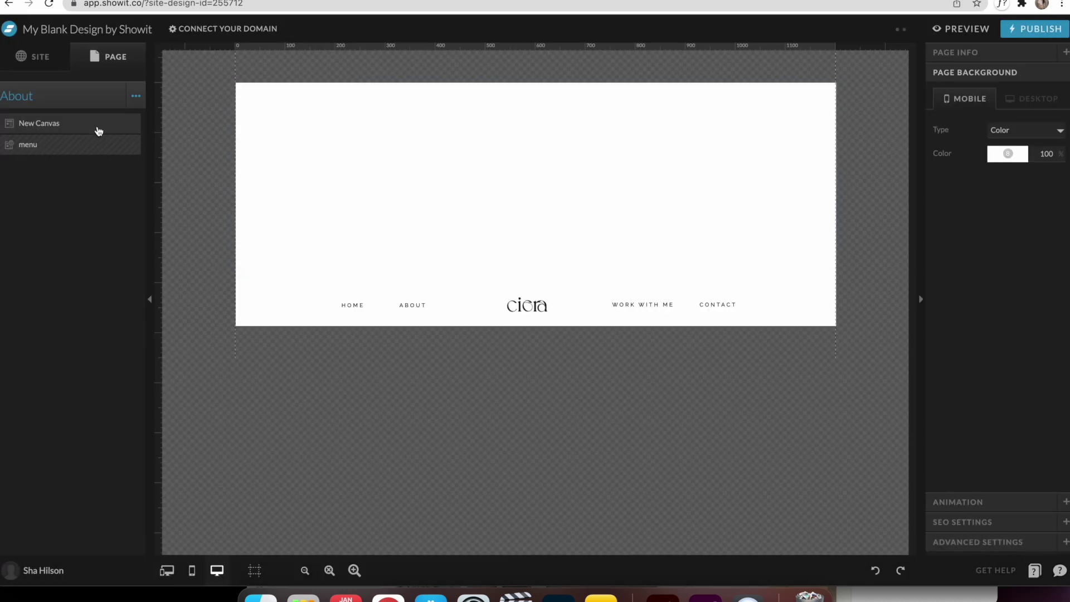
{"action": "left_click_drag", "start_coordinate": [89, 148], "coordinate": [82, 121]}
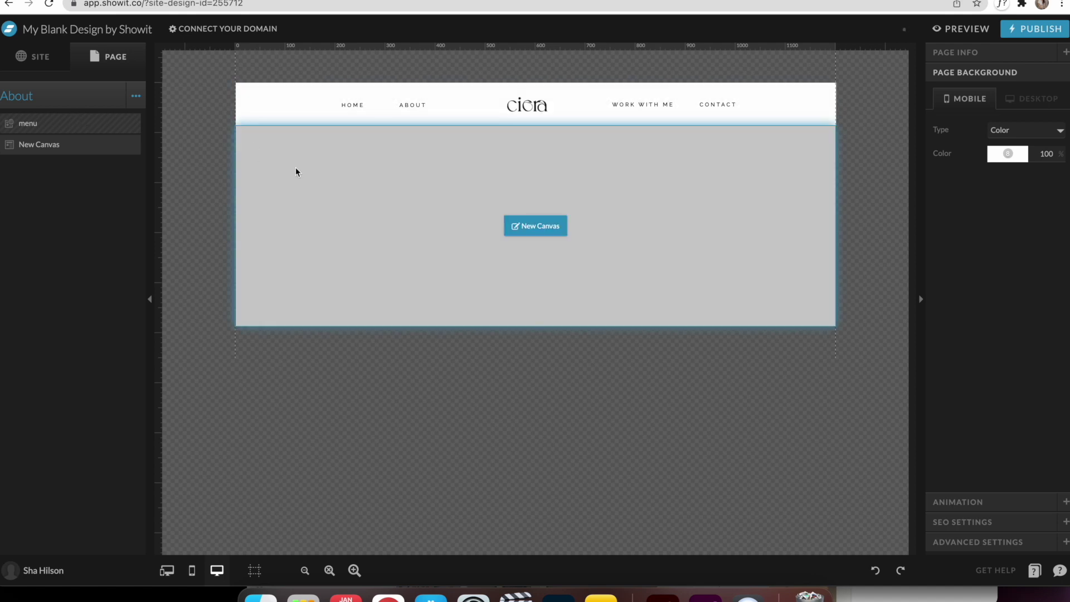
Select the 400 px New Canvas and move the browser aside to reveal the XD mockup.
{"action": "left_click", "coordinate": [313, 158]}
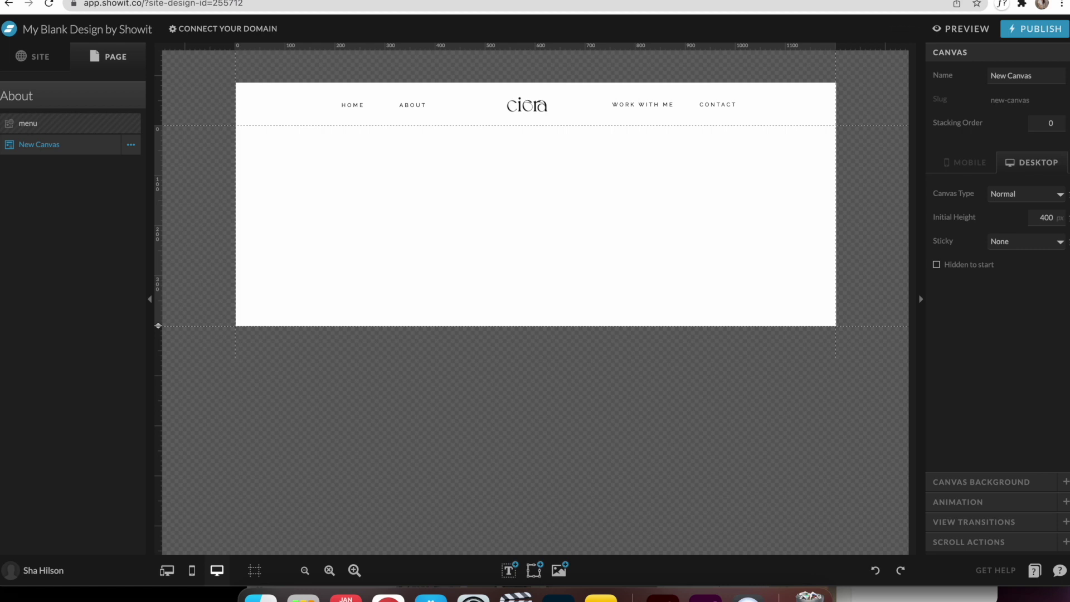
{"action": "left_click_drag", "start_coordinate": [507, 0], "coordinate": [535, 0]}
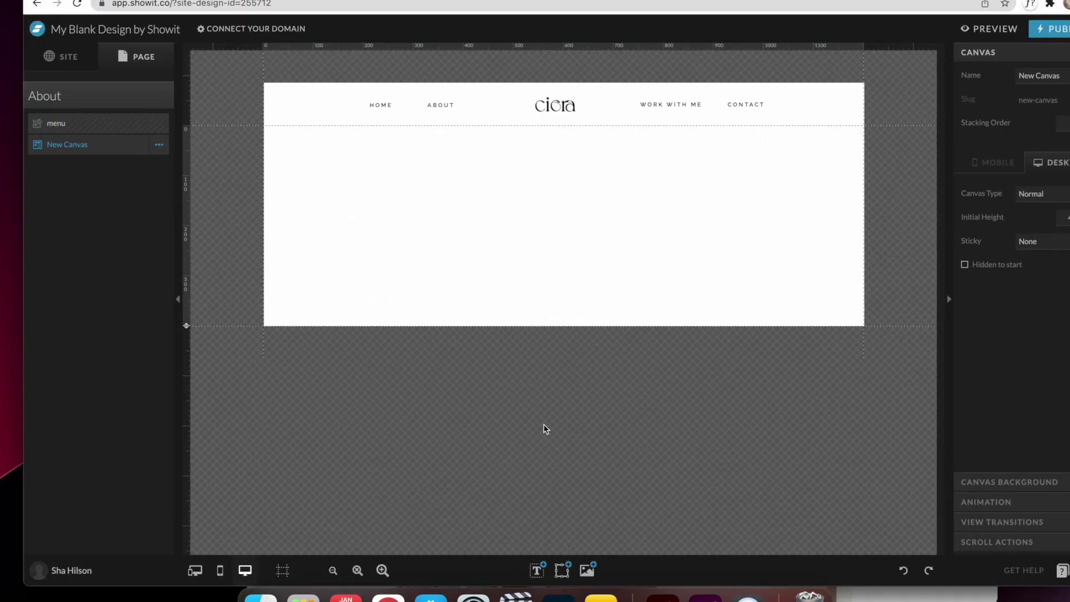
{"action": "mouse_move", "coordinate": [563, 569]}
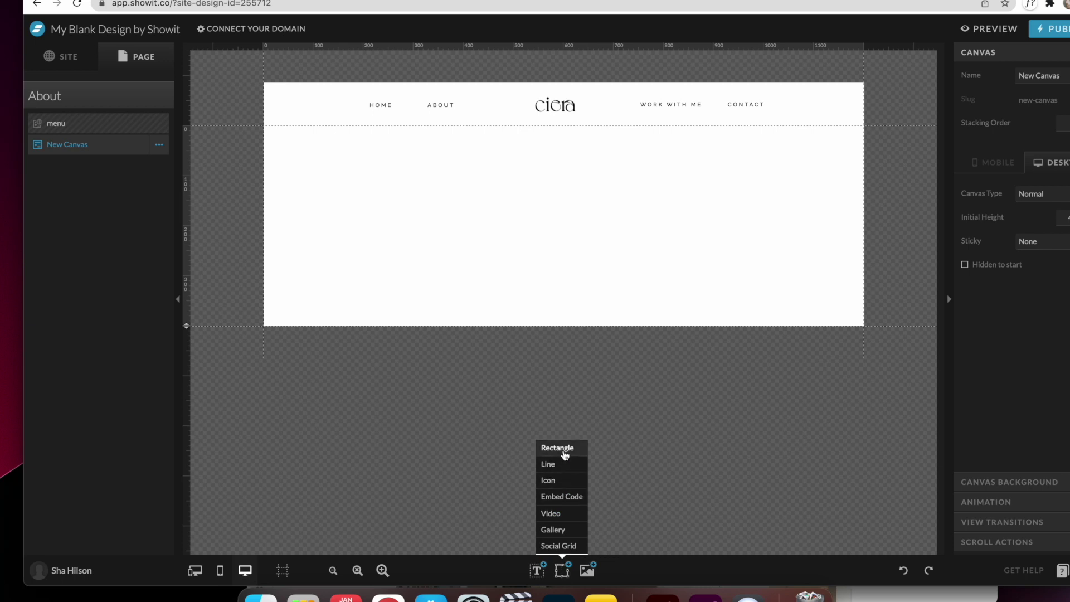
Add a rectangle stretched to fill the new canvas as the beige block.
{"action": "left_click", "coordinate": [565, 455]}
{"action": "left_click_drag", "start_coordinate": [441, 226], "coordinate": [263, 226]}
{"action": "left_click_drag", "start_coordinate": [687, 226], "coordinate": [864, 226]}
{"action": "left_click_drag", "start_coordinate": [564, 266], "coordinate": [564, 326]}
{"action": "left_click_drag", "start_coordinate": [564, 185], "coordinate": [564, 125]}
{"action": "left_click_drag", "start_coordinate": [597, 0], "coordinate": [520, 366]}
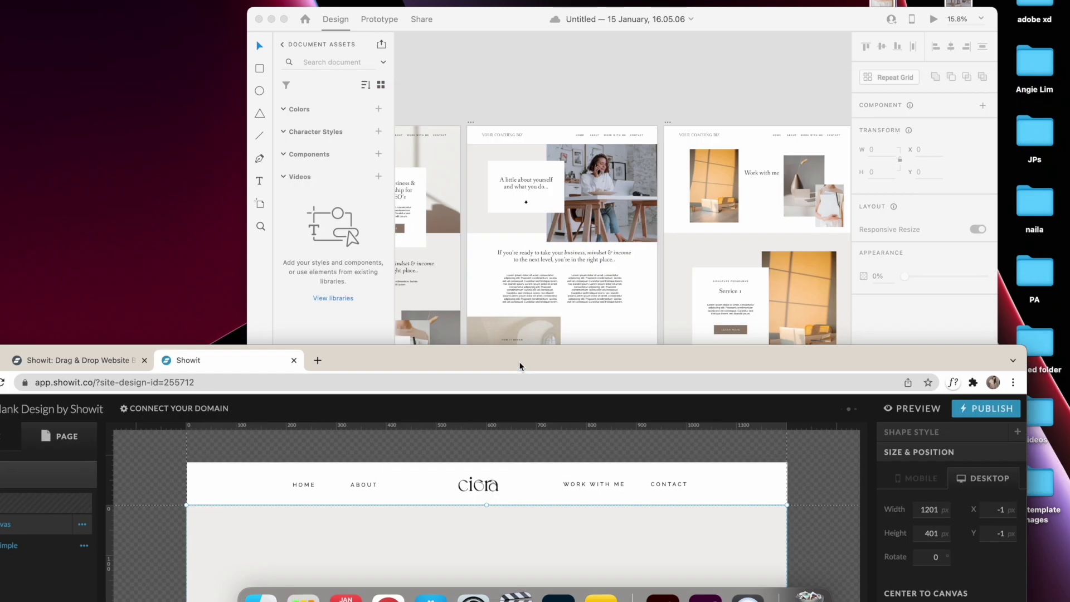
{"action": "double_click", "coordinate": [520, 361]}
Place a media-library photo on the canvas's right side at full canvas height.
{"action": "left_click", "coordinate": [838, 235]}
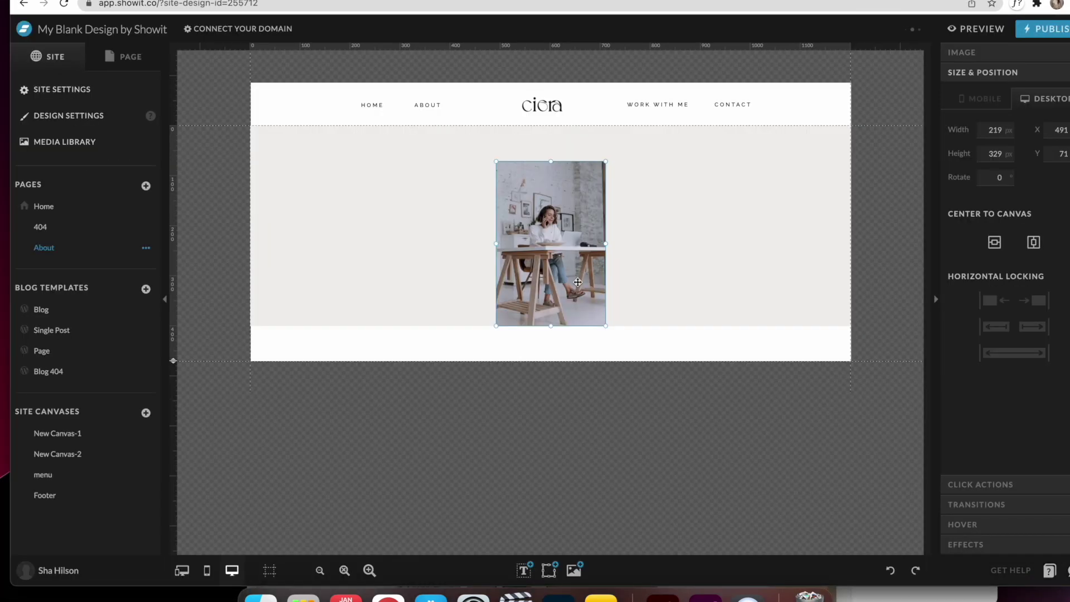
{"action": "left_click_drag", "start_coordinate": [549, 243], "coordinate": [764, 223]}
{"action": "left_click_drag", "start_coordinate": [763, 323], "coordinate": [764, 361]}
{"action": "left_click_drag", "start_coordinate": [681, 242], "coordinate": [659, 242]}
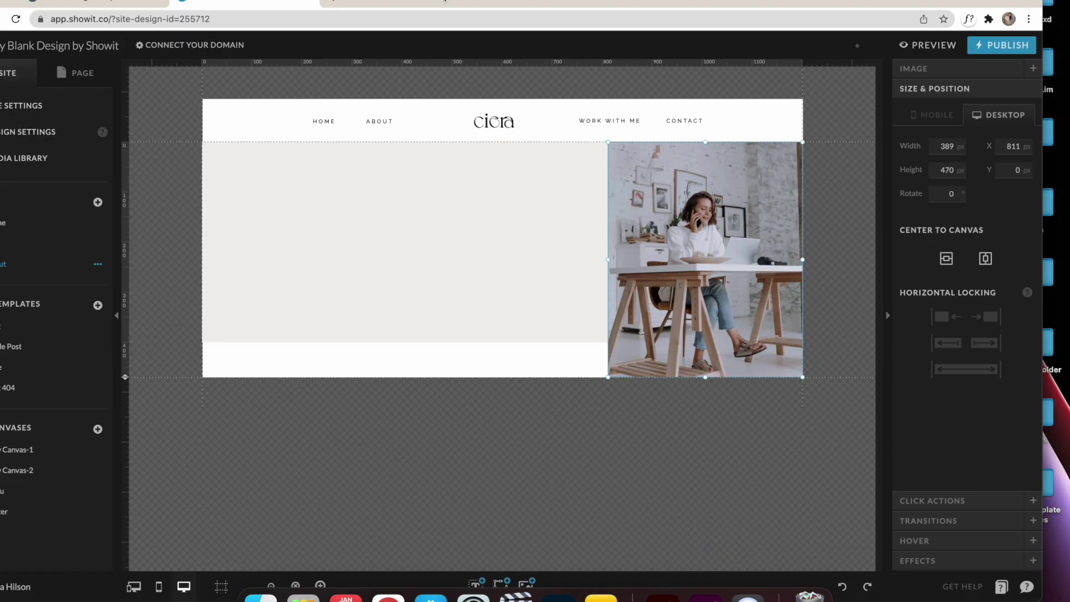
{"action": "left_click_drag", "start_coordinate": [660, 242], "coordinate": [552, 244]}
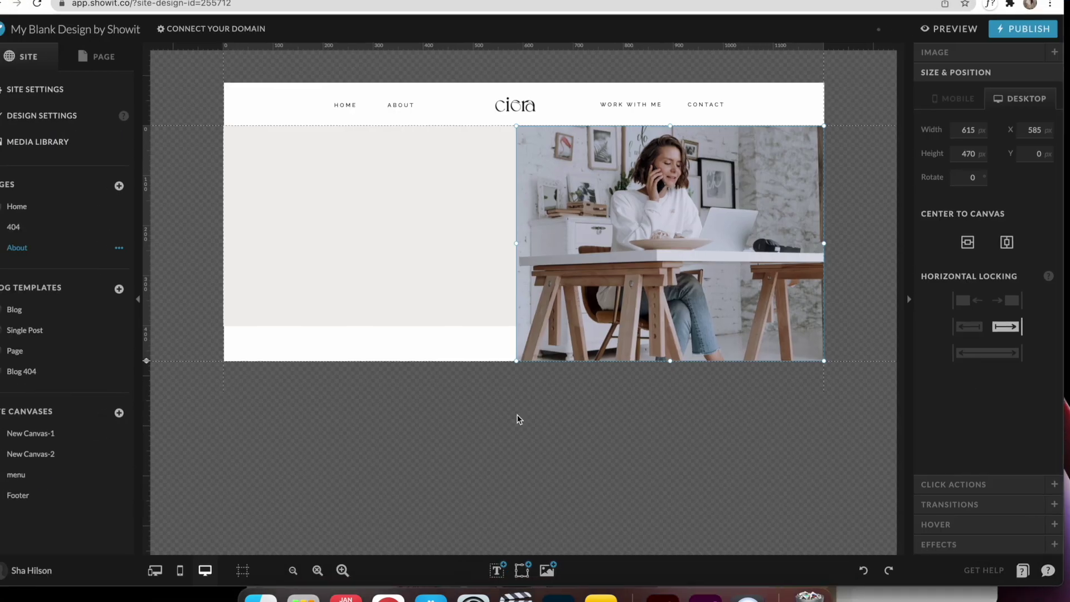
Add a white box over the beige block and centre the header objects vertically.
{"action": "left_click", "coordinate": [502, 581]}
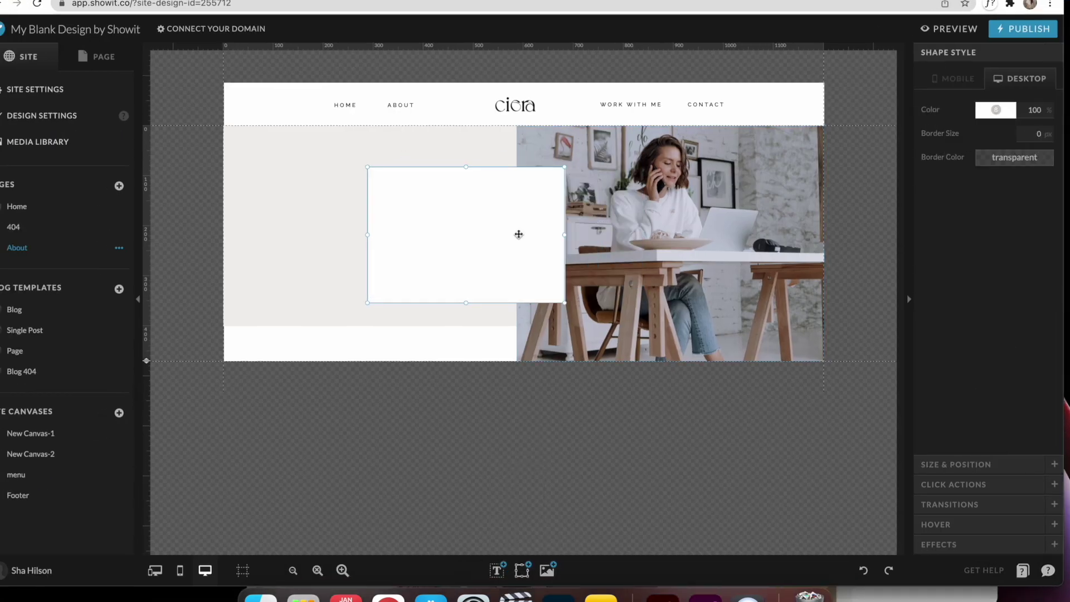
{"action": "left_click_drag", "start_coordinate": [518, 234], "coordinate": [493, 224]}
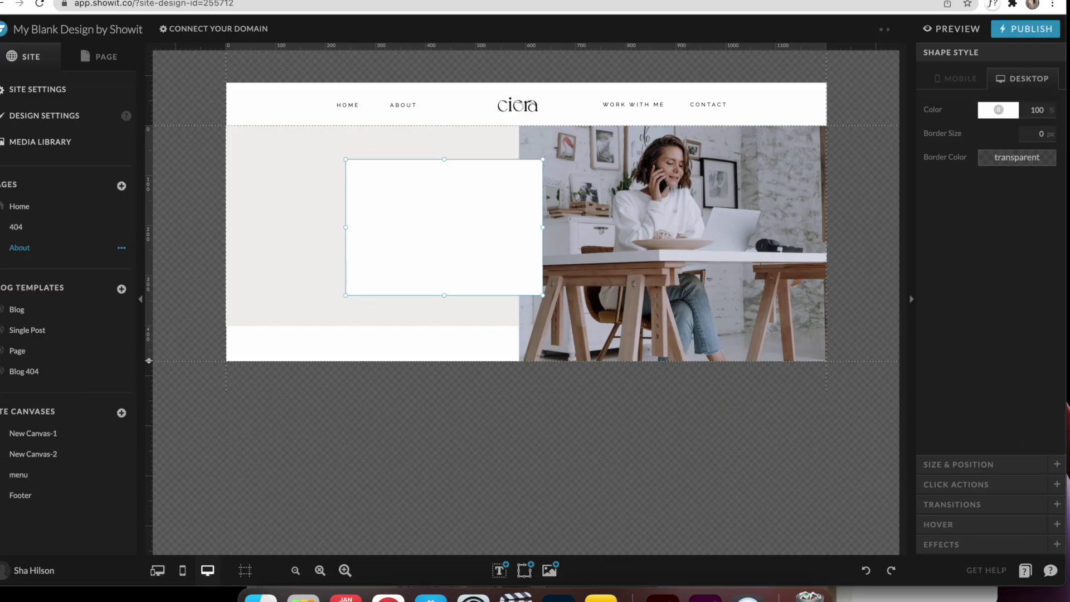
{"action": "left_click_drag", "start_coordinate": [346, 224], "coordinate": [299, 231]}
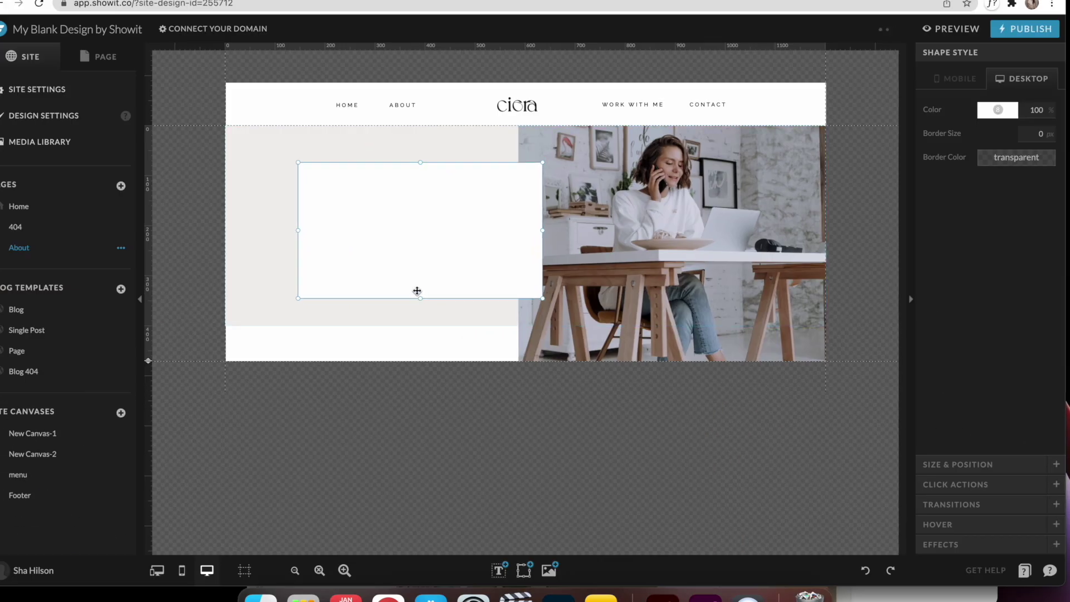
{"action": "left_click_drag", "start_coordinate": [416, 294], "coordinate": [416, 289]}
{"action": "key", "text": "super+a"}
{"action": "left_click", "coordinate": [950, 171]}
{"action": "left_click", "coordinate": [99, 56]}
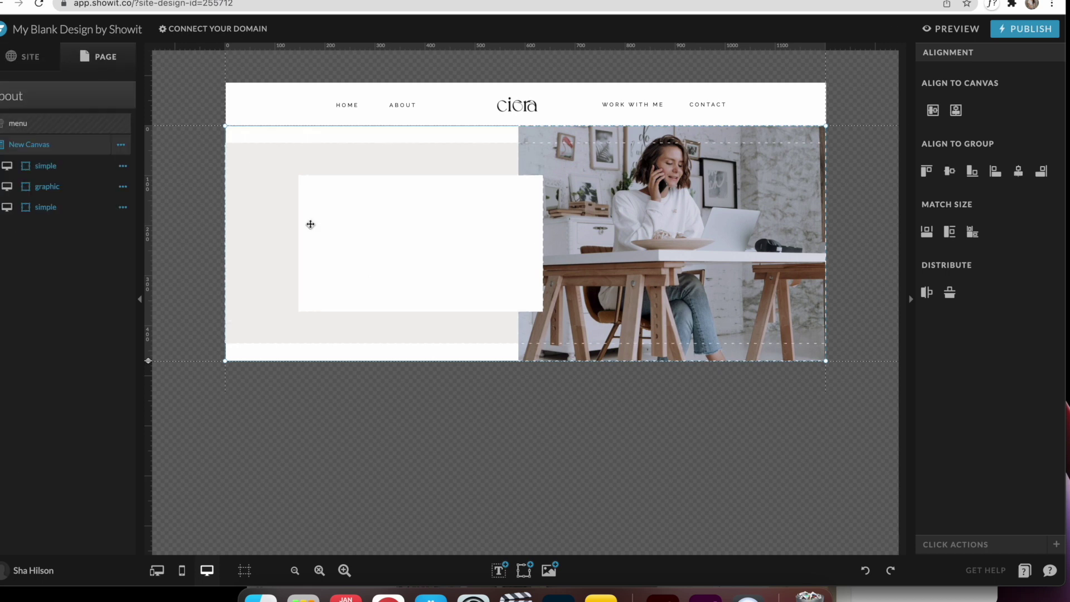
{"action": "left_click", "coordinate": [311, 224]}
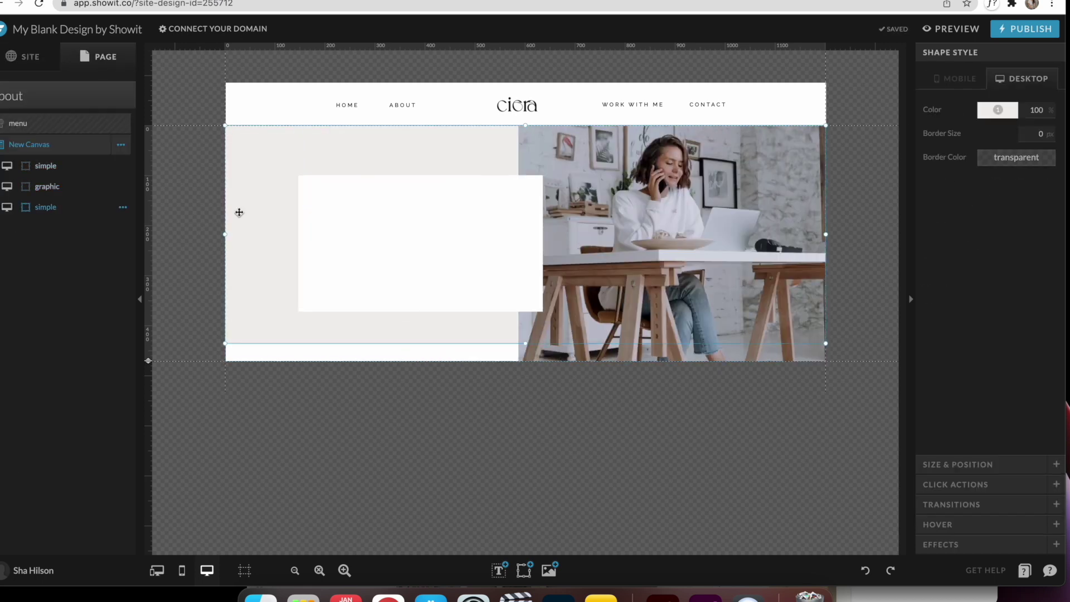
{"action": "key", "text": "Up"}
{"action": "key", "text": "Up"}
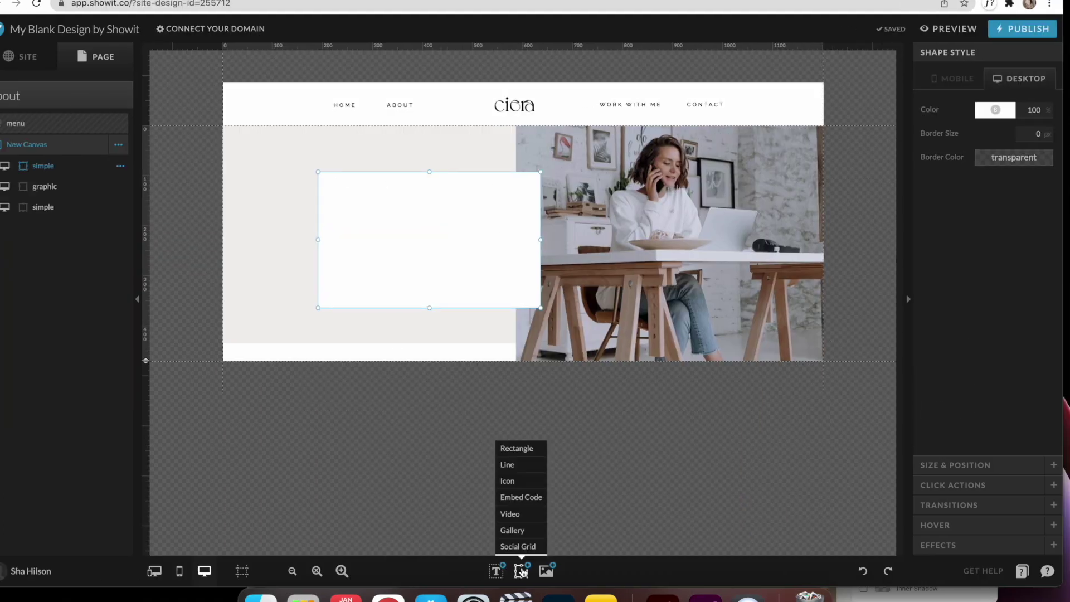
Paste the heading 'A little about yourself and what you do…' and centre it on the white box.
{"action": "left_click", "coordinate": [496, 570]}
{"action": "type", "text": "A little about yourself and what you do..A little about yourself and what you do.."}
{"action": "key", "text": "Escape"}
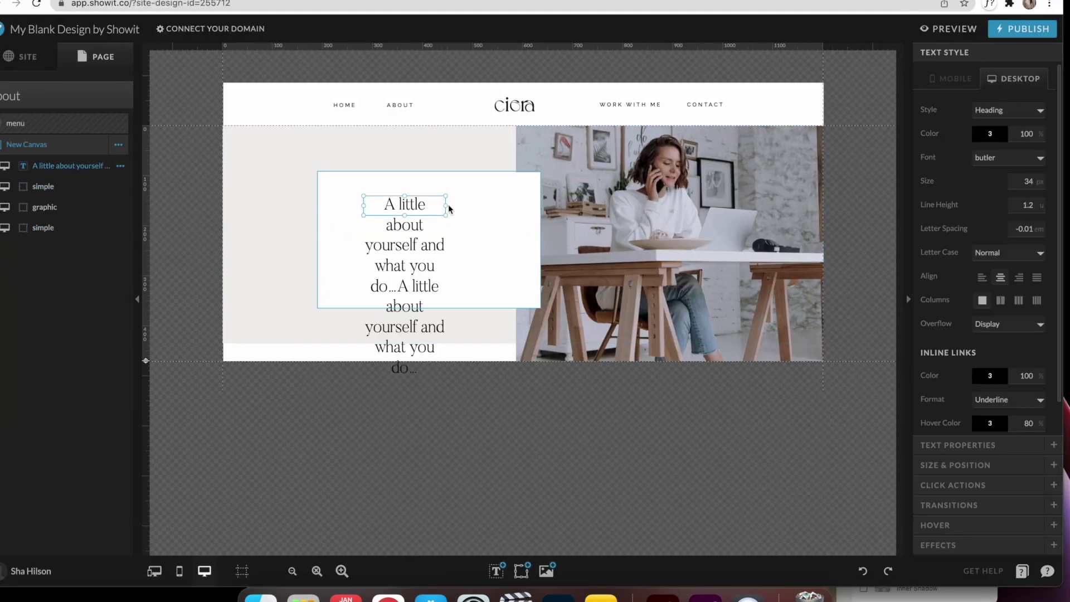
{"action": "left_click_drag", "start_coordinate": [446, 206], "coordinate": [527, 206]}
{"action": "double_click", "coordinate": [445, 216]}
{"action": "key", "text": "BackSpace"}
{"action": "key", "text": "BackSpace"}
{"action": "key", "text": "BackSpace"}
{"action": "key", "text": "BackSpace"}
{"action": "key", "text": "BackSpace"}
{"action": "key", "text": "BackSpace"}
{"action": "key", "text": "BackSpace"}
{"action": "key", "text": "BackSpace"}
{"action": "key", "text": "BackSpace"}
{"action": "key", "text": "BackSpace"}
{"action": "key", "text": "BackSpace"}
{"action": "key", "text": "BackSpace"}
{"action": "key", "text": "BackSpace"}
{"action": "key", "text": "BackSpace"}
{"action": "key", "text": "BackSpace"}
{"action": "key", "text": "BackSpace"}
{"action": "key", "text": "BackSpace"}
{"action": "key", "text": "BackSpace"}
{"action": "key", "text": "BackSpace"}
{"action": "key", "text": "BackSpace"}
{"action": "left_click", "coordinate": [187, 161]}
{"action": "left_click_drag", "start_coordinate": [445, 284], "coordinate": [445, 242]}
{"action": "left_click_drag", "start_coordinate": [452, 225], "coordinate": [439, 226]}
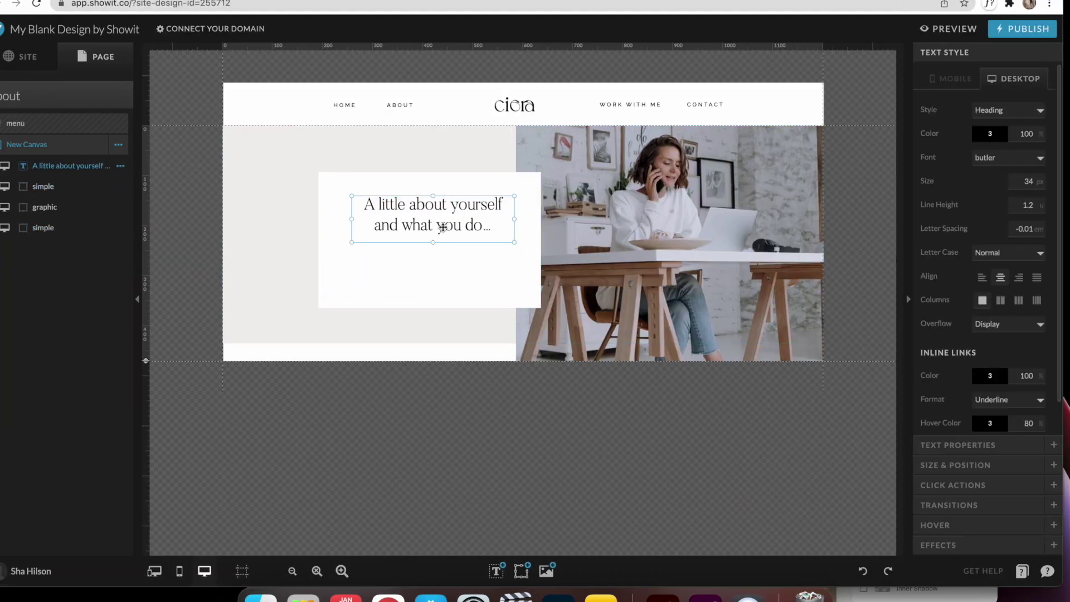
{"action": "left_click", "coordinate": [456, 185], "text": "shift"}
{"action": "left_click", "coordinate": [1016, 172]}
Add a thin arrow icon rotated downward below the heading, centred in the white box.
{"action": "mouse_move", "coordinate": [521, 571]}
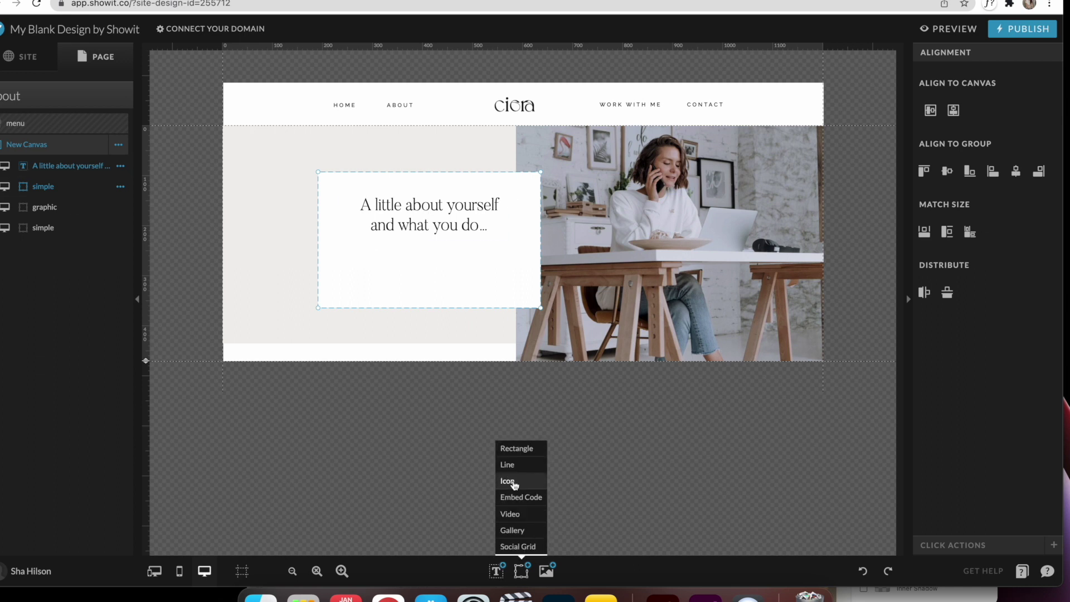
{"action": "left_click", "coordinate": [512, 483]}
{"action": "left_click", "coordinate": [956, 96]}
{"action": "scroll", "coordinate": [974, 203], "scroll_direction": "down", "scroll_amount": 10}
{"action": "left_click", "coordinate": [968, 313]}
{"action": "left_click_drag", "start_coordinate": [495, 272], "coordinate": [496, 216]}
{"action": "left_click_drag", "start_coordinate": [524, 243], "coordinate": [427, 267]}
{"action": "left_click", "coordinate": [430, 225], "text": "shift"}
{"action": "left_click", "coordinate": [474, 187], "text": "shift"}
{"action": "left_click", "coordinate": [1017, 171]}
Nudge the heading down, then make the canvas taller and stretch the photo to its bottom.
{"action": "left_click", "coordinate": [246, 114]}
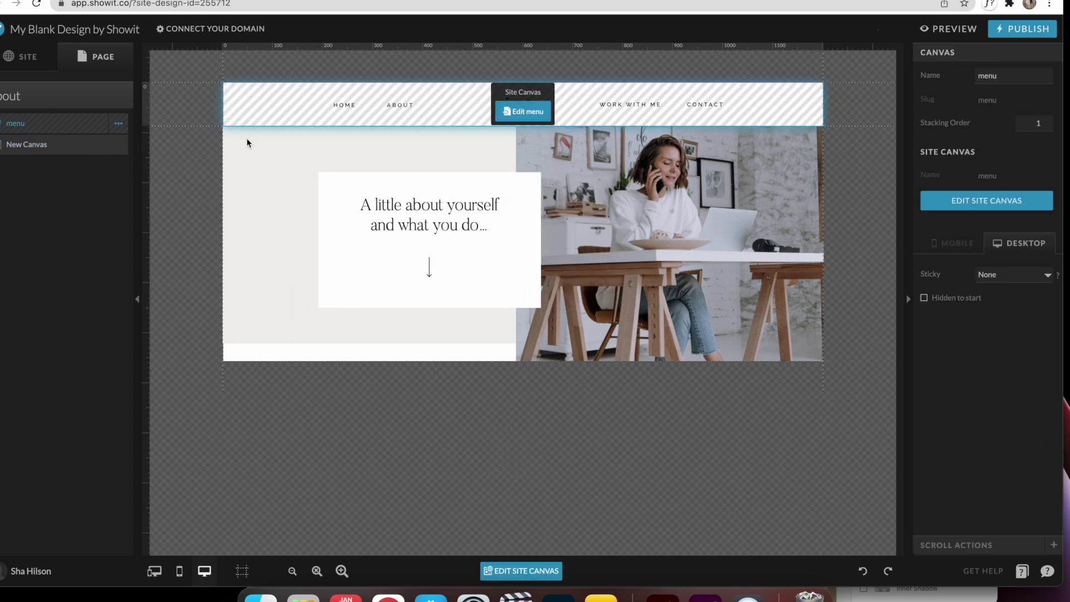
{"action": "left_click_drag", "start_coordinate": [429, 216], "coordinate": [430, 221]}
{"action": "left_click_drag", "start_coordinate": [457, 361], "coordinate": [457, 376]}
{"action": "left_click", "coordinate": [669, 312]}
{"action": "left_click_drag", "start_coordinate": [669, 361], "coordinate": [669, 375]}
{"action": "left_click", "coordinate": [452, 329]}
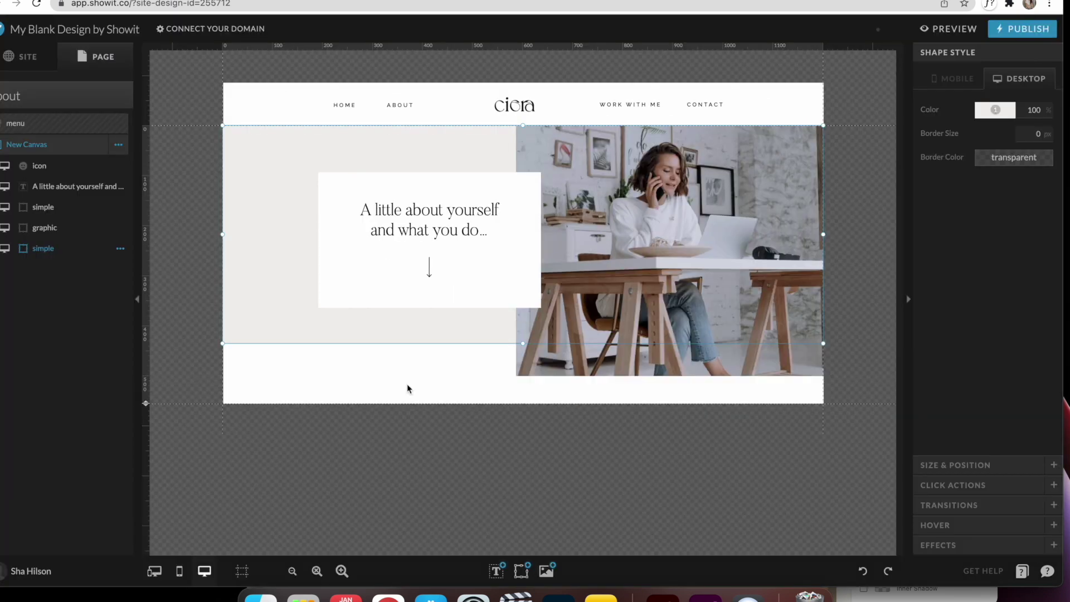
Close the preview and stretch the New Canvas section taller in the mobile layout.
{"action": "key", "text": "shift+Tab"}
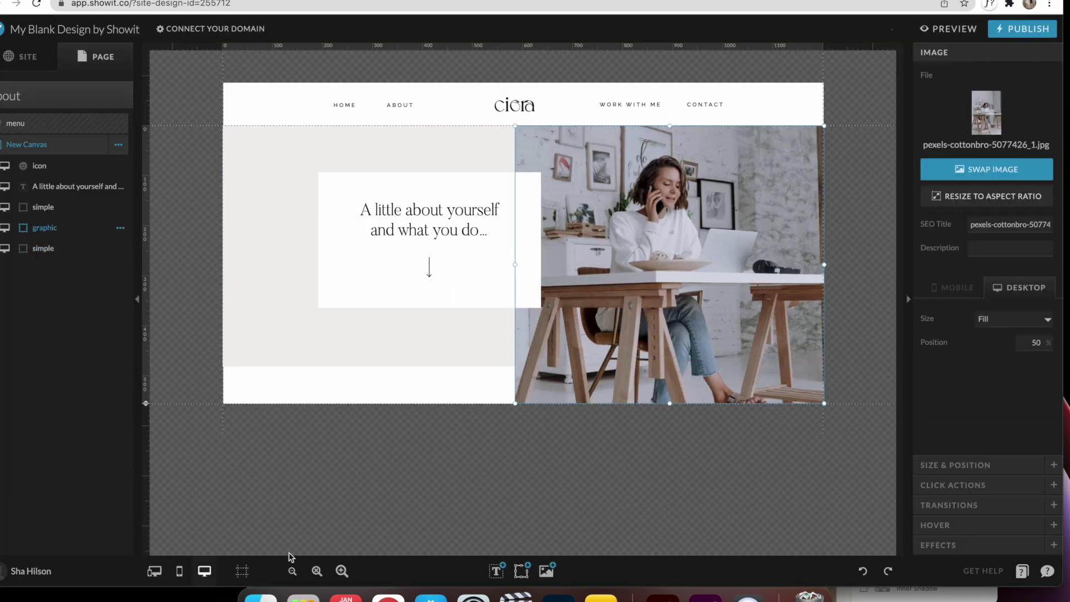
{"action": "left_click", "coordinate": [179, 571]}
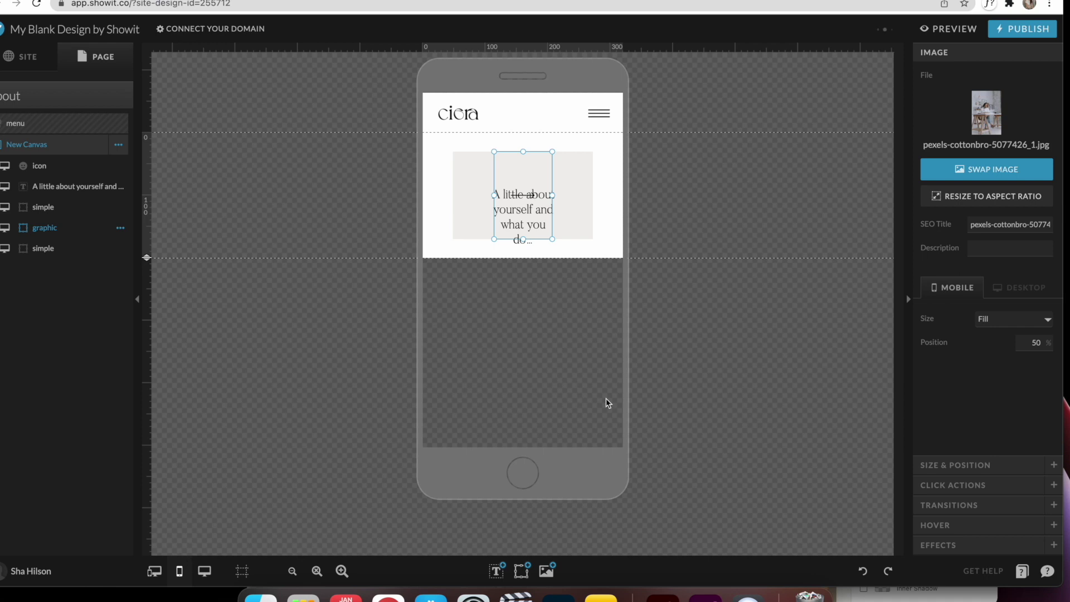
{"action": "left_click_drag", "start_coordinate": [147, 258], "coordinate": [146, 425]}
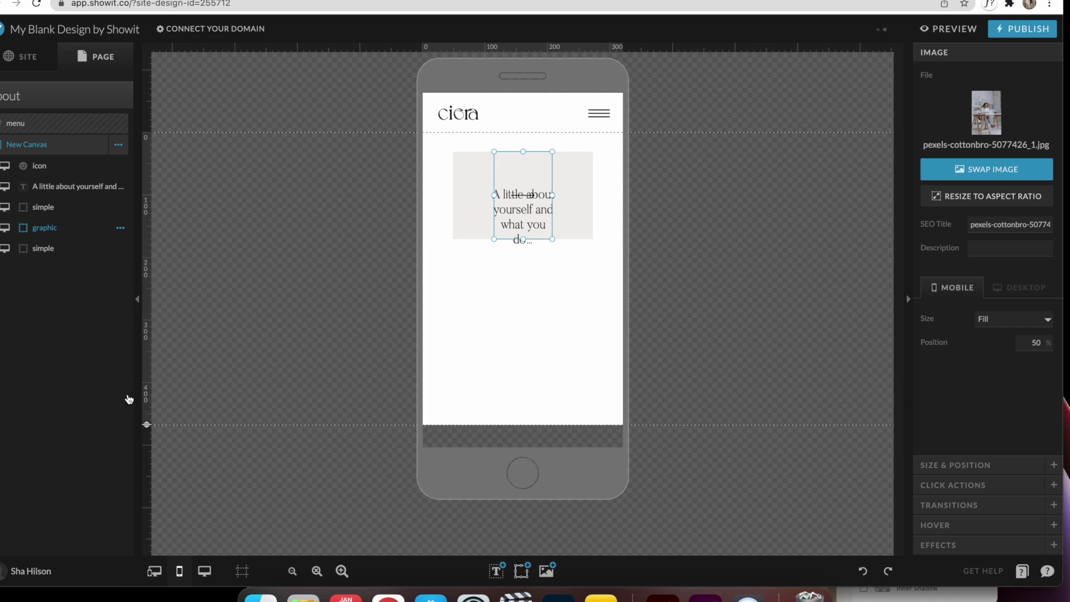
{"action": "left_click", "coordinate": [118, 145]}
Rename the canvas to 'Header' and move the mobile beige block below the photo.
{"action": "left_click", "coordinate": [24, 313]}
{"action": "left_click", "coordinate": [119, 144]}
{"action": "left_click", "coordinate": [124, 164]}
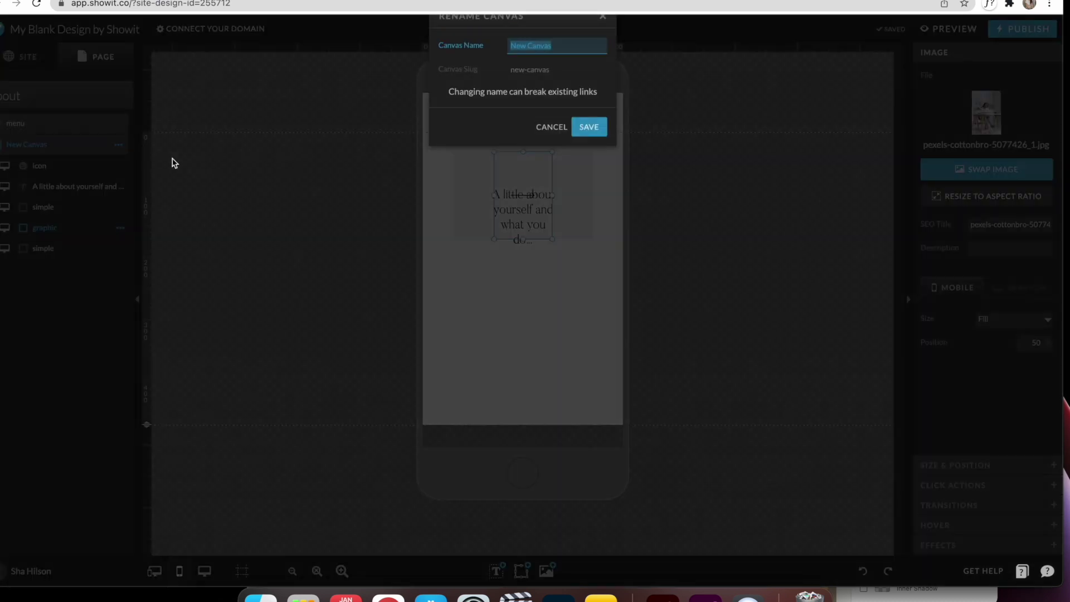
{"action": "type", "text": "Heade"}
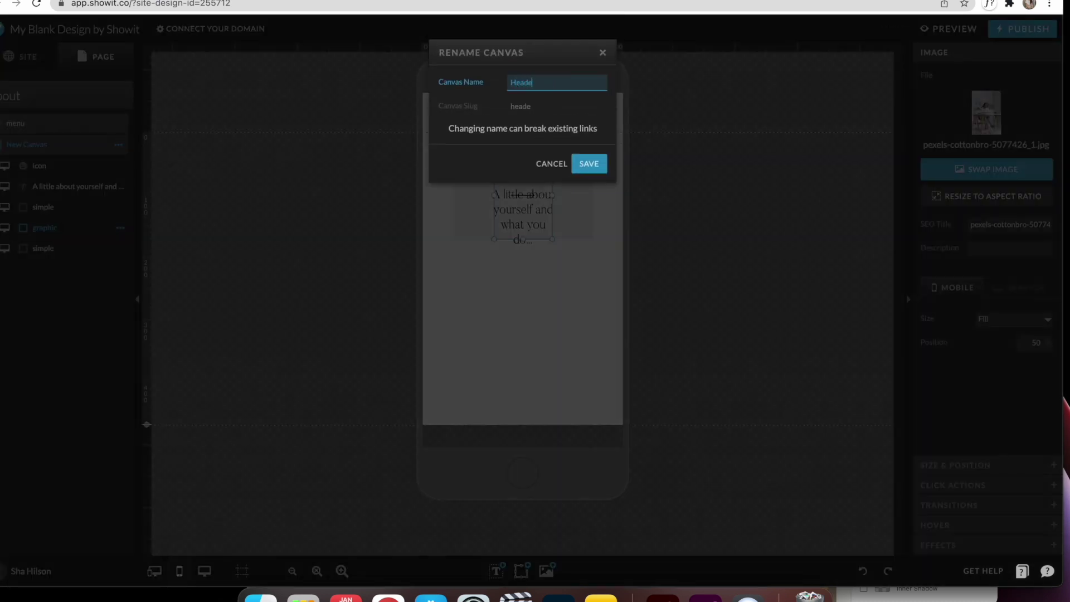
{"action": "type", "text": "r"}
{"action": "left_click", "coordinate": [586, 163]}
{"action": "left_click", "coordinate": [583, 209]}
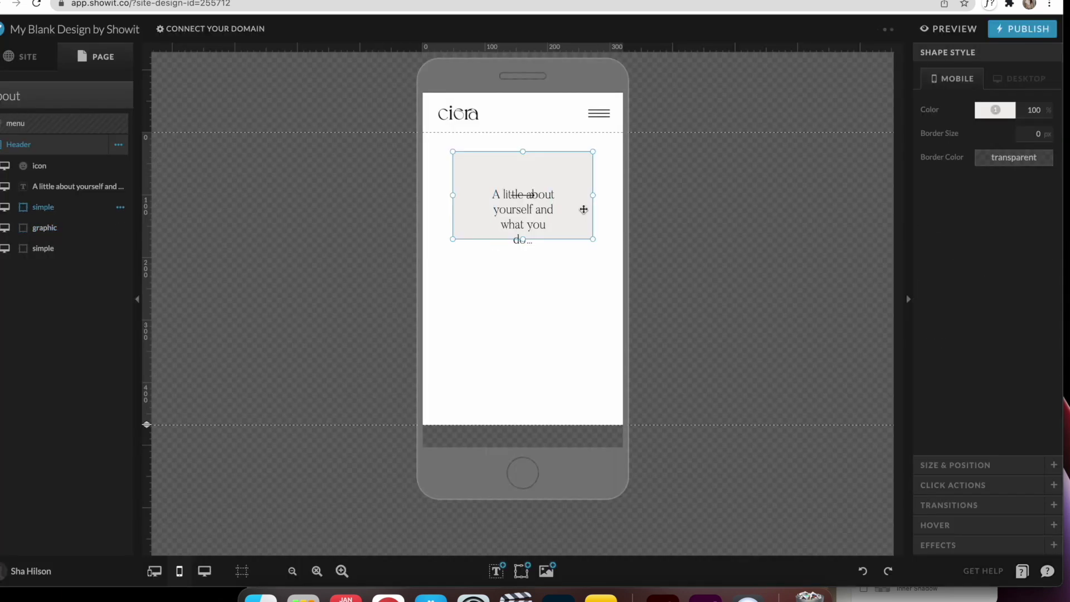
{"action": "left_click_drag", "start_coordinate": [578, 208], "coordinate": [579, 314]}
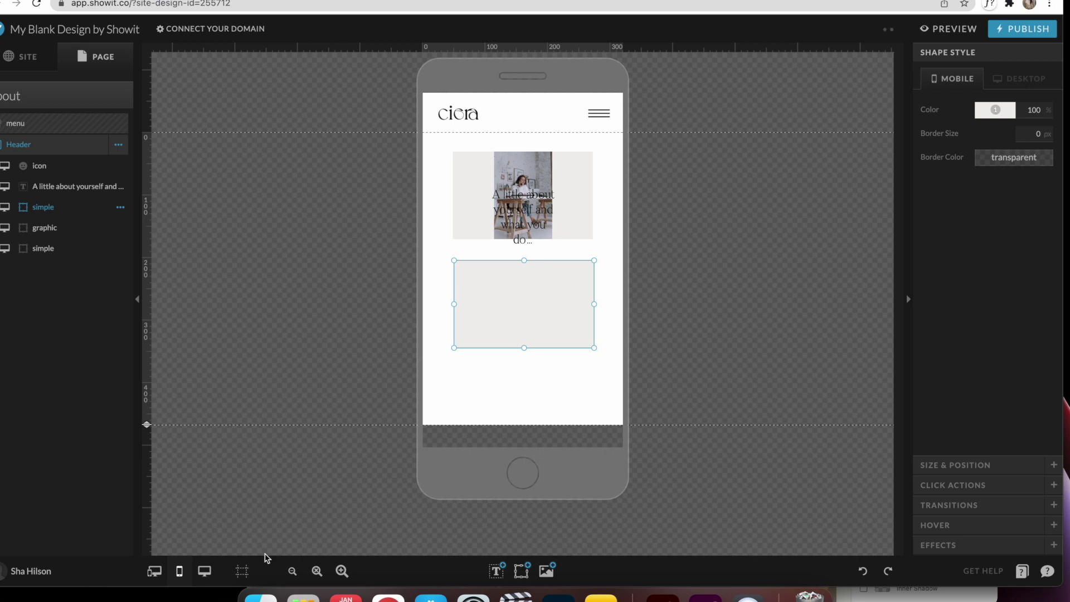
{"action": "left_click", "coordinate": [205, 571]}
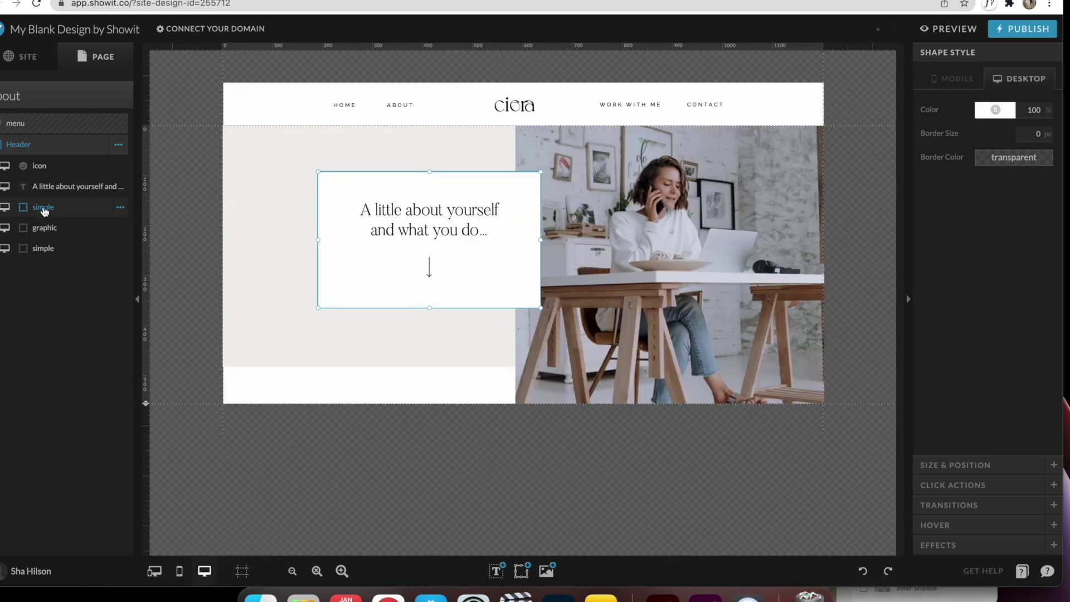
Name the rectangle layers 'white box' and 'background' in the desktop layout.
{"action": "left_click", "coordinate": [120, 207]}
{"action": "left_click", "coordinate": [127, 222]}
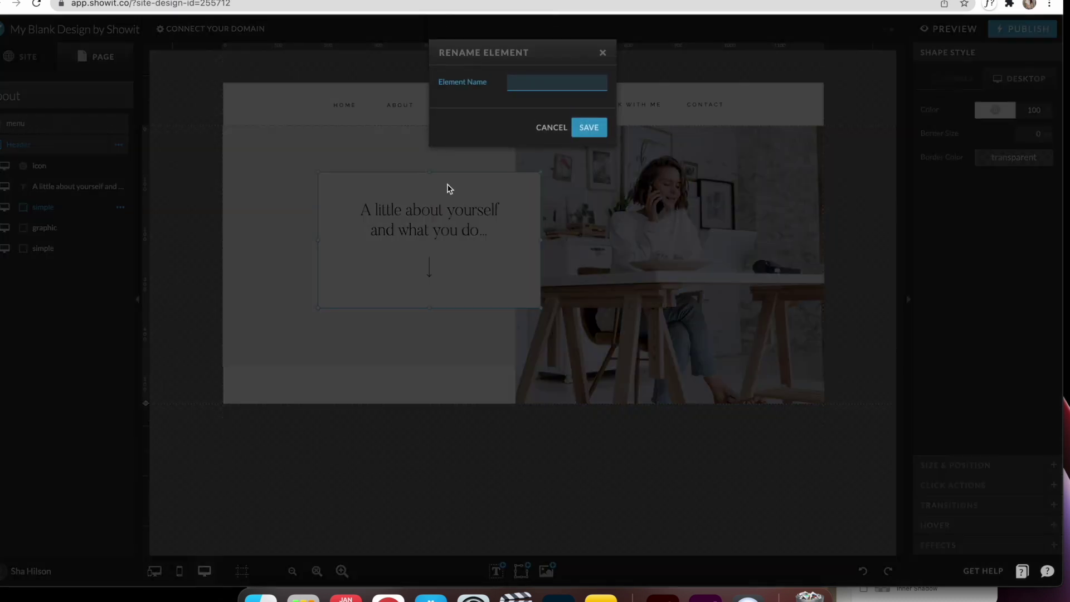
{"action": "type", "text": "white box"}
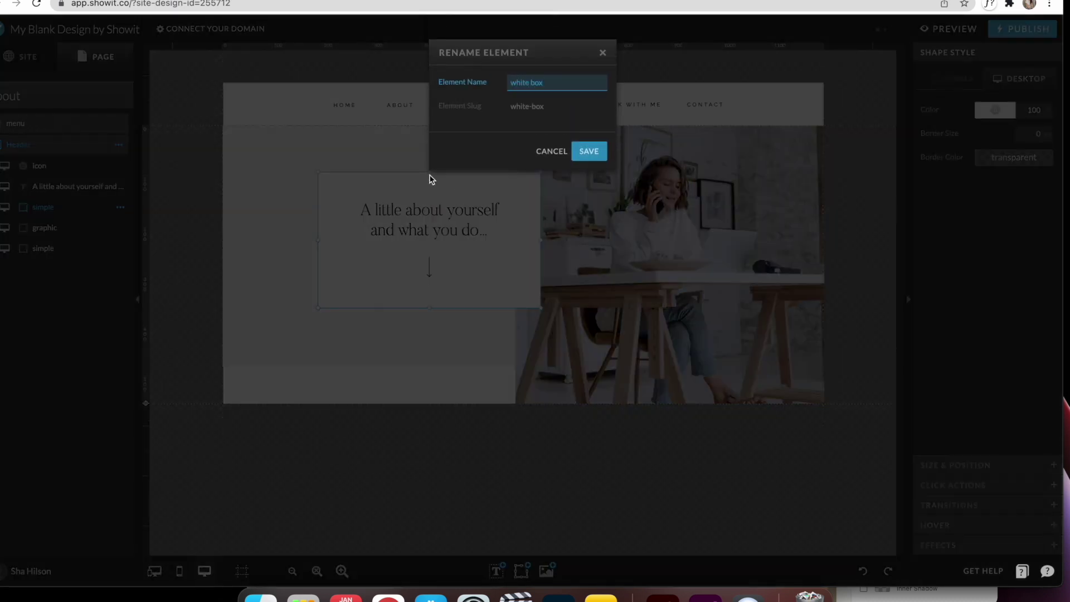
{"action": "left_click", "coordinate": [580, 152]}
{"action": "left_click", "coordinate": [255, 169]}
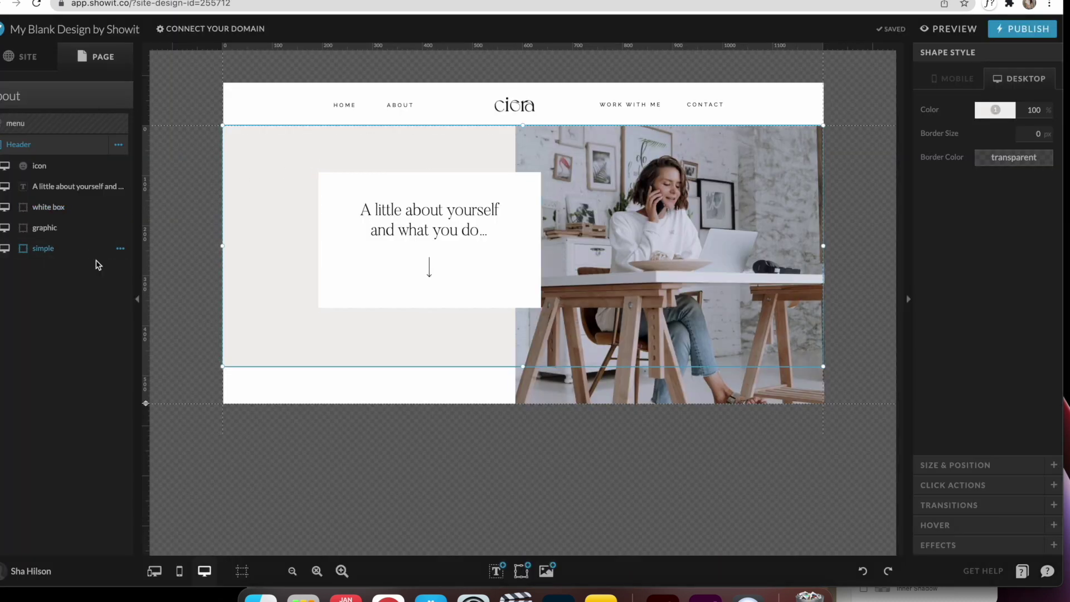
{"action": "left_click", "coordinate": [121, 248]}
{"action": "left_click", "coordinate": [133, 263]}
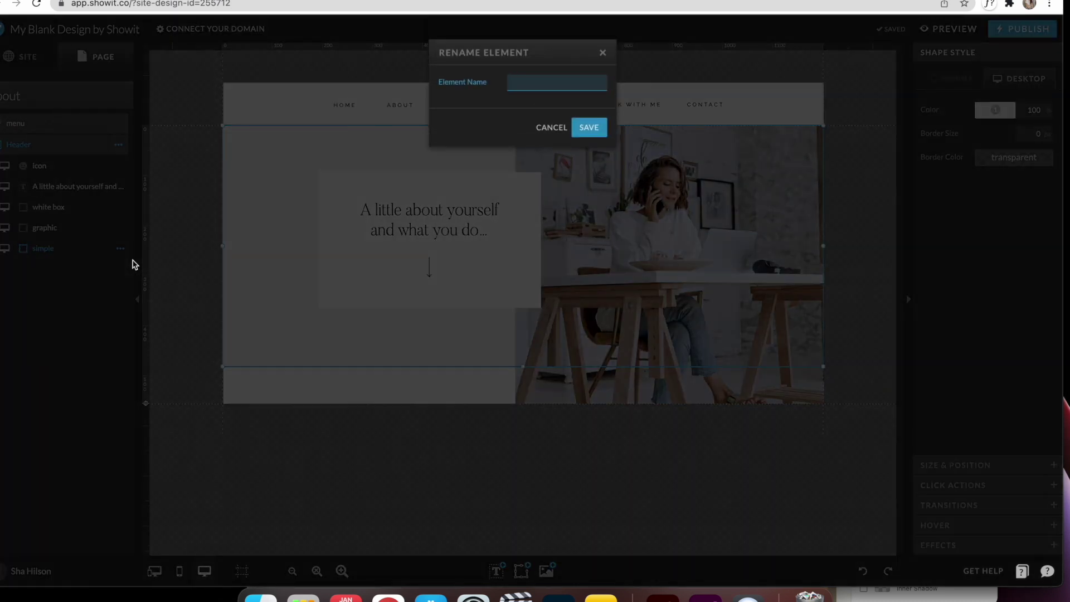
{"action": "type", "text": "background"}
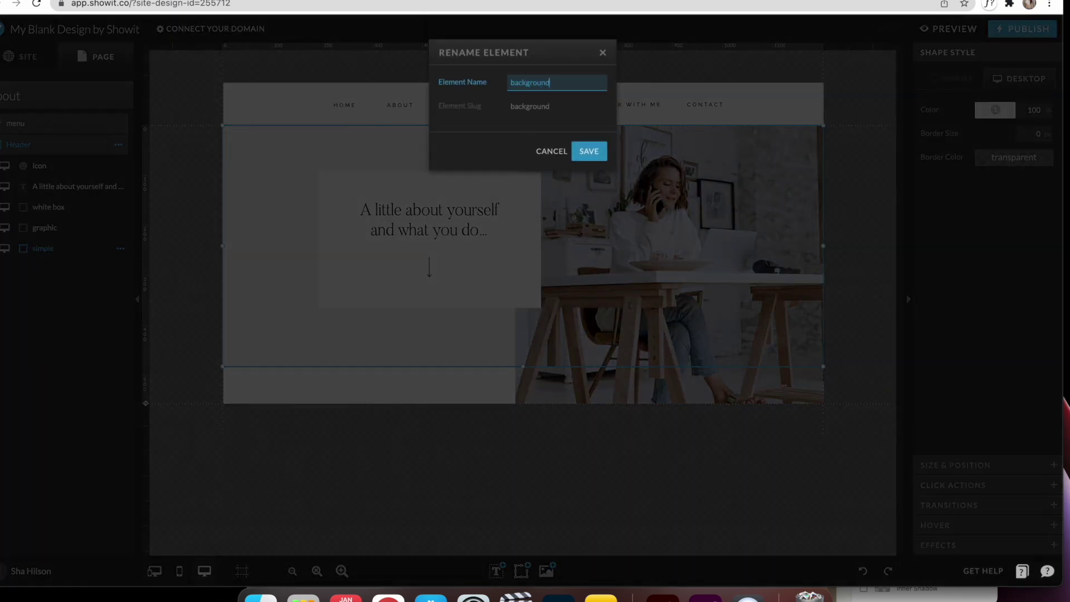
{"action": "left_click", "coordinate": [589, 151]}
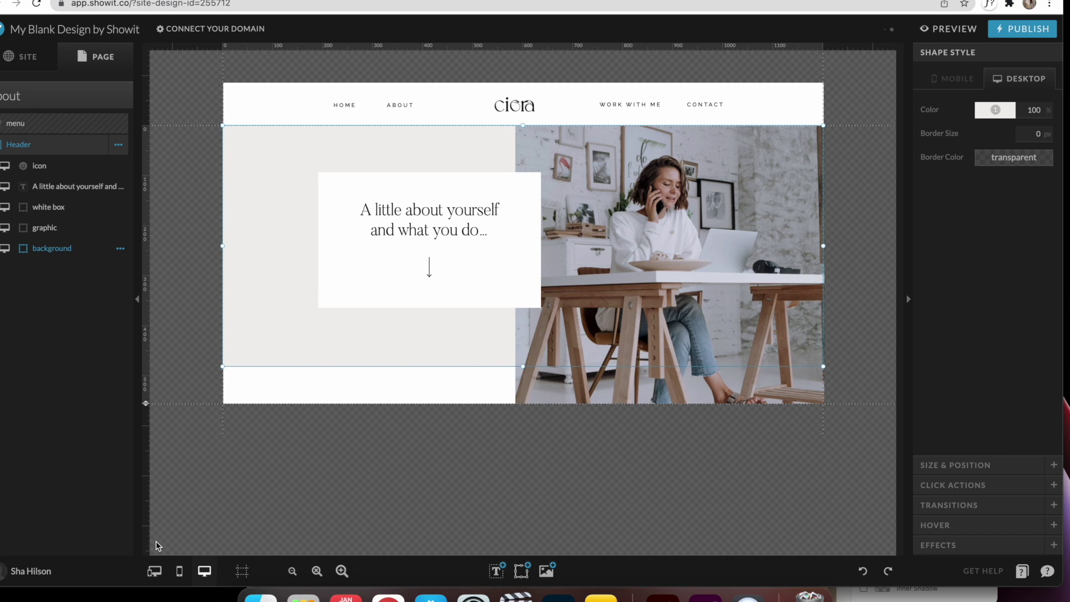
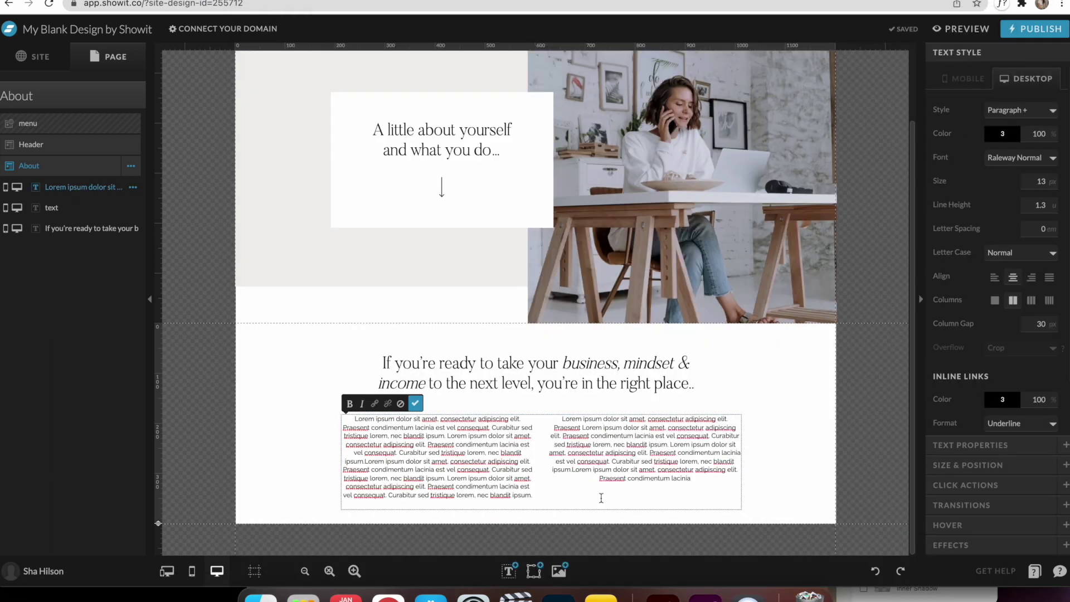
Finish editing the two-column lorem ipsum paragraph under the heading and deselect it.
{"action": "left_click", "coordinate": [415, 404]}
{"action": "left_click", "coordinate": [785, 451]}
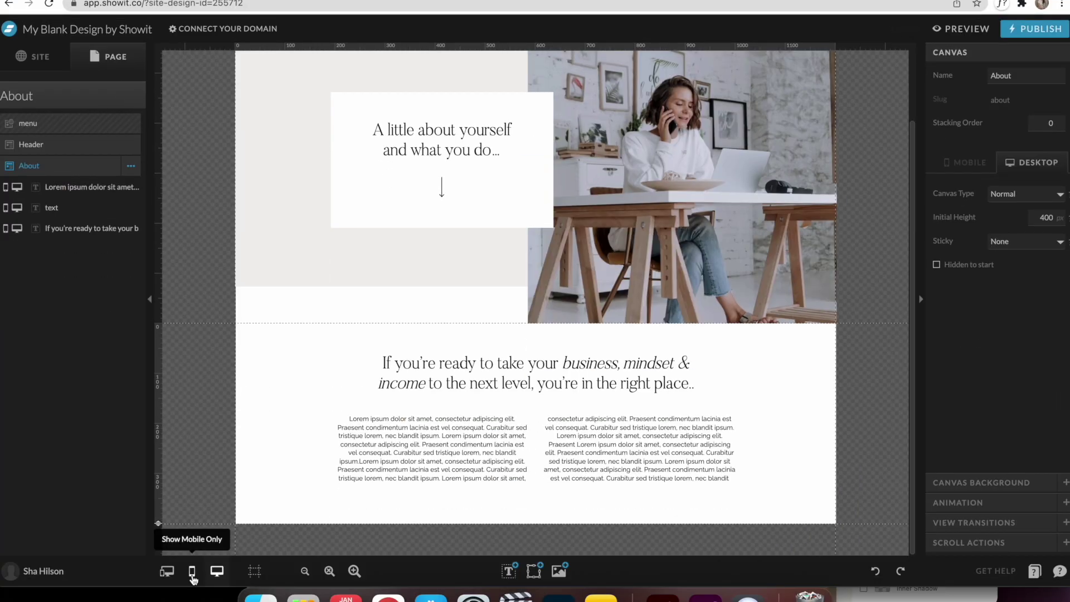
In the mobile layout, widen the 'If you're ready' heading to 269 px and reposition the paragraph.
{"action": "left_click", "coordinate": [191, 571]}
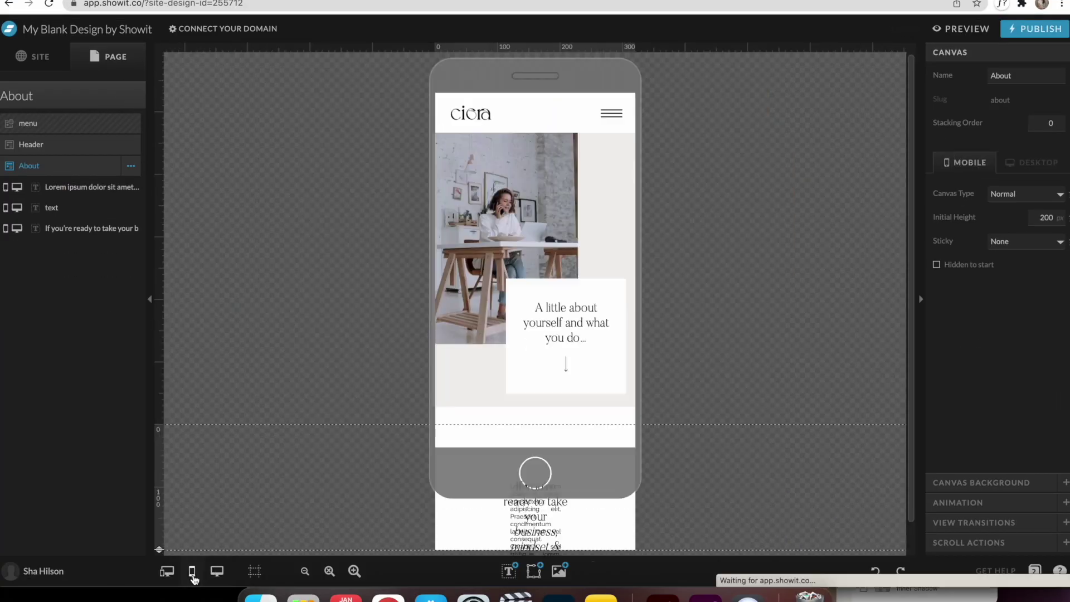
{"action": "left_click", "coordinate": [535, 424]}
{"action": "left_click", "coordinate": [513, 384]}
{"action": "left_click", "coordinate": [535, 407]}
{"action": "left_click_drag", "start_coordinate": [568, 407], "coordinate": [671, 407]}
{"action": "left_click_drag", "start_coordinate": [668, 411], "coordinate": [626, 369]}
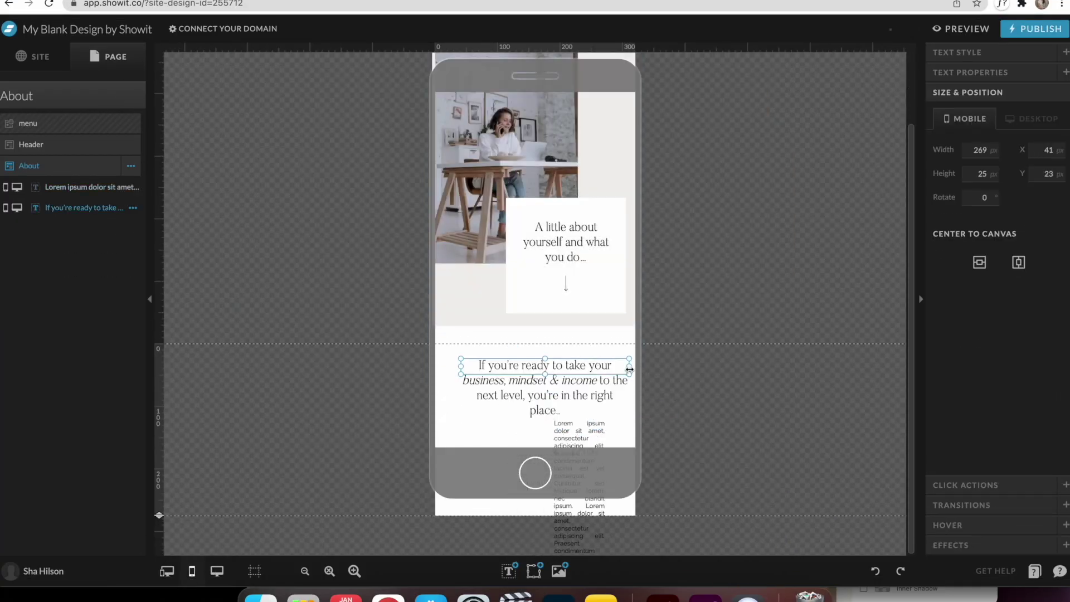
{"action": "scroll", "coordinate": [535, 390], "scroll_direction": "down", "scroll_amount": 2}
{"action": "left_click_drag", "start_coordinate": [580, 396], "coordinate": [539, 381]}
{"action": "left_click_drag", "start_coordinate": [564, 414], "coordinate": [612, 425]}
Centre-align the paragraph text.
{"action": "left_click", "coordinate": [1003, 73]}
{"action": "left_click", "coordinate": [1004, 52]}
{"action": "left_click", "coordinate": [1014, 275]}
{"action": "scroll", "coordinate": [1032, 322], "scroll_direction": "up", "scroll_amount": 1}
{"action": "double_click", "coordinate": [539, 406]}
{"action": "left_click", "coordinate": [693, 300]}
{"action": "left_click", "coordinate": [1013, 278]}
Delete the first six lines of the paragraph so it opens with 'Curabitur sed tristique lorem'.
{"action": "double_click", "coordinate": [595, 410]}
{"action": "left_click_drag", "start_coordinate": [595, 409], "coordinate": [473, 372]}
{"action": "key", "text": "super+c"}
{"action": "key", "text": "BackSpace"}
{"action": "left_click", "coordinate": [561, 356]}
{"action": "left_click_drag", "start_coordinate": [601, 428], "coordinate": [606, 428]}
{"action": "left_click", "coordinate": [1018, 444]}
Centre the paragraph horizontally on the mobile canvas and return to the desktop layout.
{"action": "left_click", "coordinate": [1018, 53]}
{"action": "left_click", "coordinate": [1004, 465]}
{"action": "left_click", "coordinate": [979, 262]}
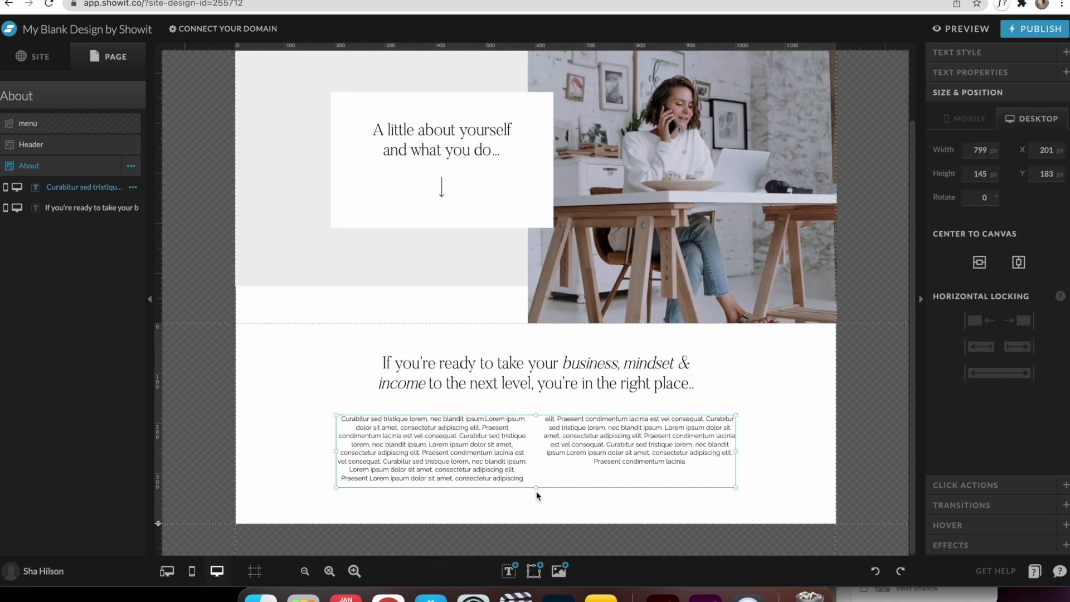
{"action": "left_click", "coordinate": [509, 518]}
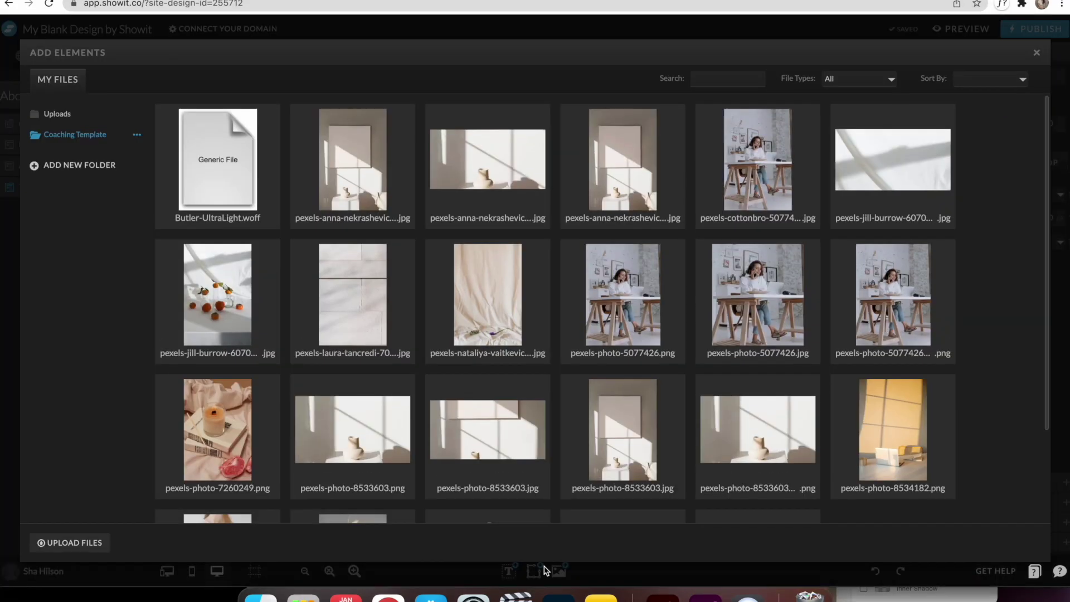
Add the white soft-shadow photo to the Timeline canvas at its left edge.
{"action": "left_click", "coordinate": [893, 162]}
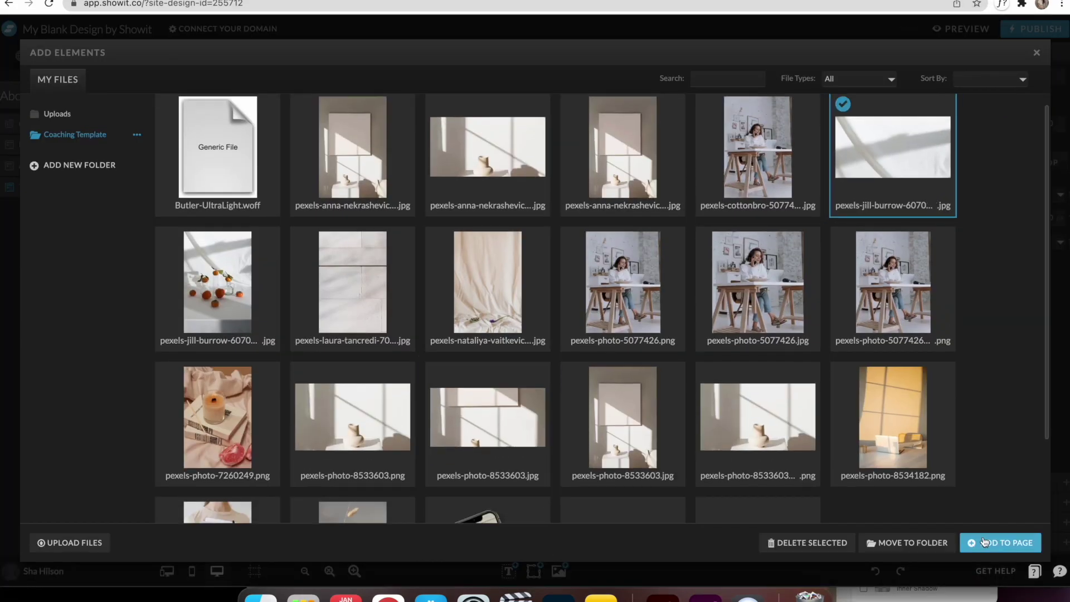
{"action": "left_click", "coordinate": [1001, 542]}
{"action": "left_click_drag", "start_coordinate": [395, 461], "coordinate": [392, 459]}
{"action": "scroll", "coordinate": [562, 458], "scroll_direction": "down", "scroll_amount": 1}
{"action": "scroll", "coordinate": [562, 459], "scroll_direction": "up", "scroll_amount": 3}
{"action": "left_click", "coordinate": [131, 187]}
{"action": "left_click", "coordinate": [124, 235]}
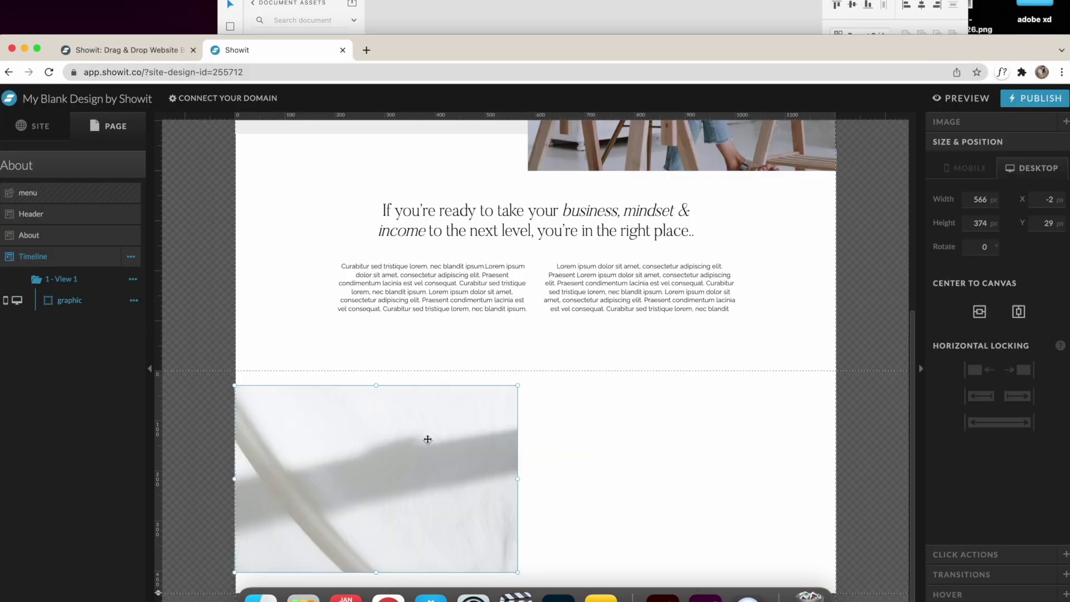
Add a 'HOW IT BEGAN' subheading and a 'My timeline into coaching' heading onto the photo.
{"action": "left_click", "coordinate": [509, 571]}
{"action": "left_click", "coordinate": [504, 528]}
{"action": "type", "text": "HOW IT BEGAN"}
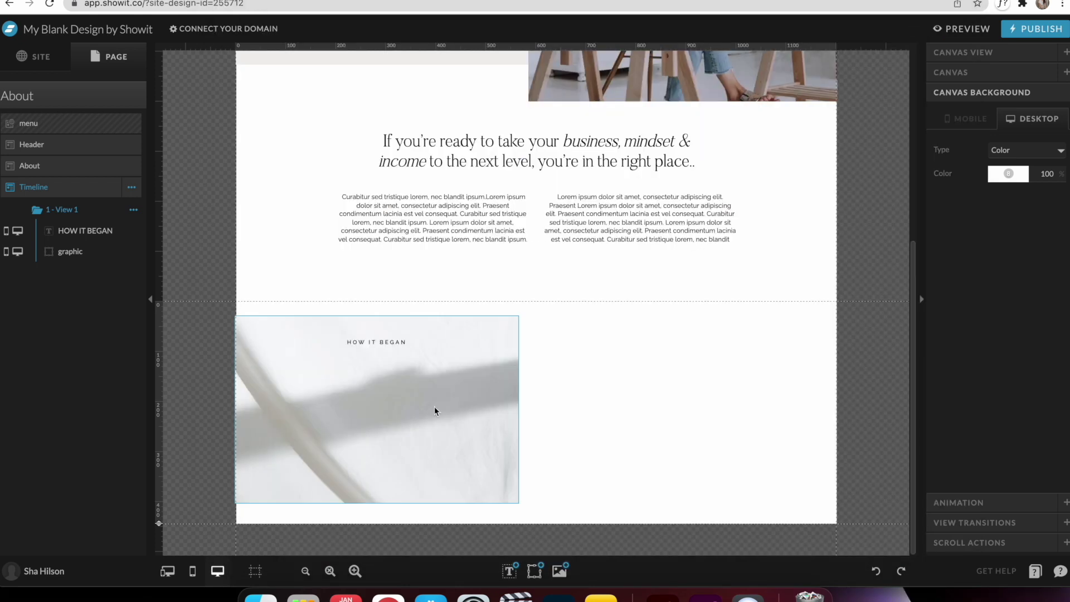
{"action": "left_click", "coordinate": [509, 571]}
{"action": "left_click", "coordinate": [504, 549]}
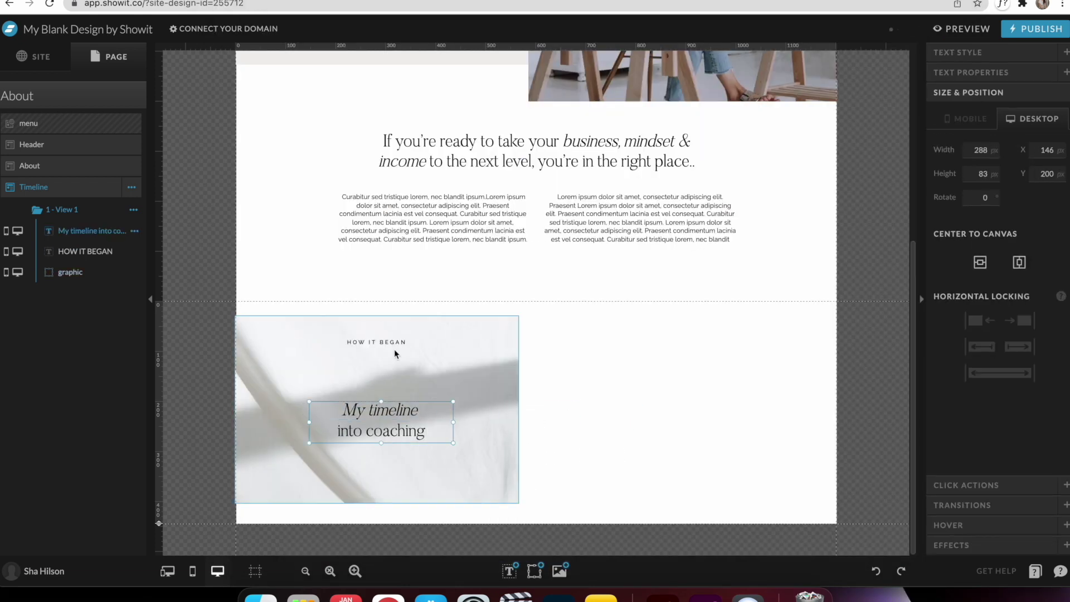
{"action": "left_click_drag", "start_coordinate": [382, 422], "coordinate": [376, 415]}
Centre the two titles on each other and over the photo.
{"action": "left_click", "coordinate": [374, 372], "text": "shift"}
{"action": "left_click", "coordinate": [474, 446], "text": "shift"}
{"action": "left_click", "coordinate": [667, 396]}
{"action": "left_click", "coordinate": [377, 373]}
{"action": "left_click", "coordinate": [379, 418], "text": "shift"}
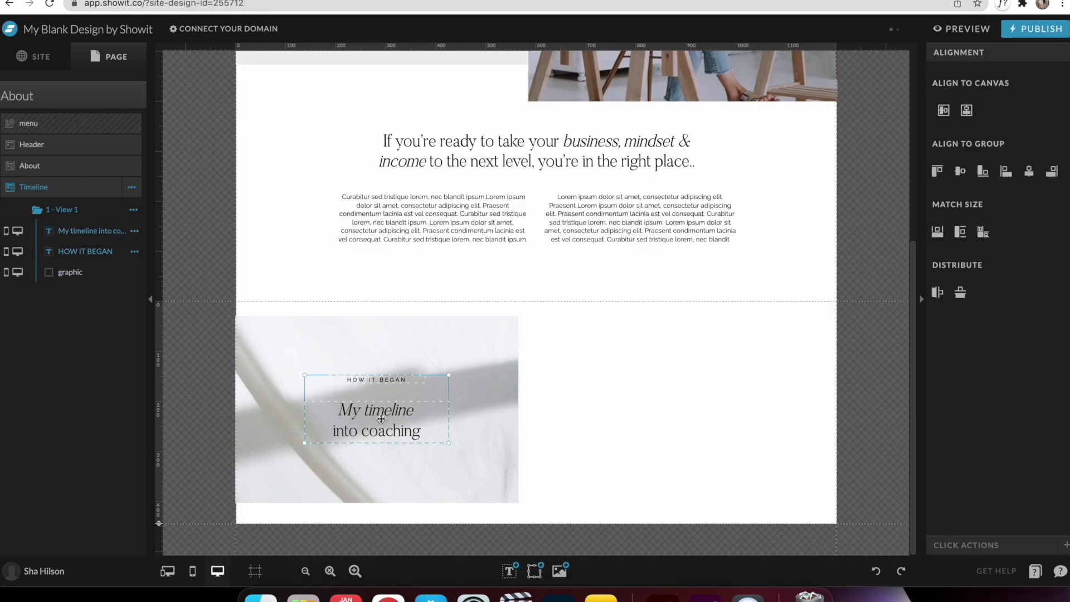
{"action": "left_click", "coordinate": [641, 434]}
{"action": "scroll", "coordinate": [493, 449], "scroll_direction": "down", "scroll_amount": 1}
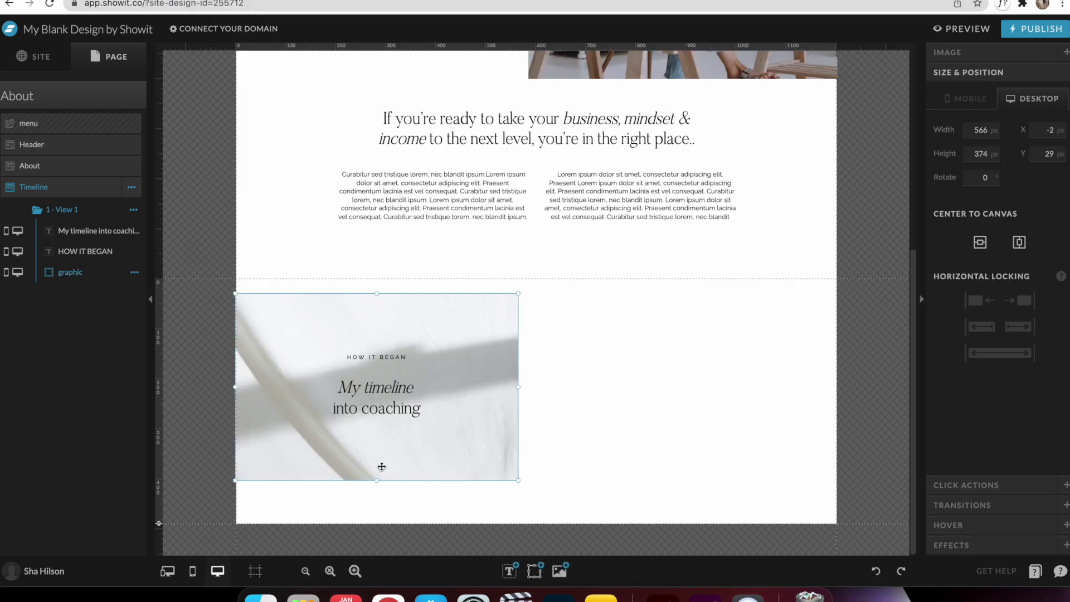
{"action": "left_click", "coordinate": [377, 357]}
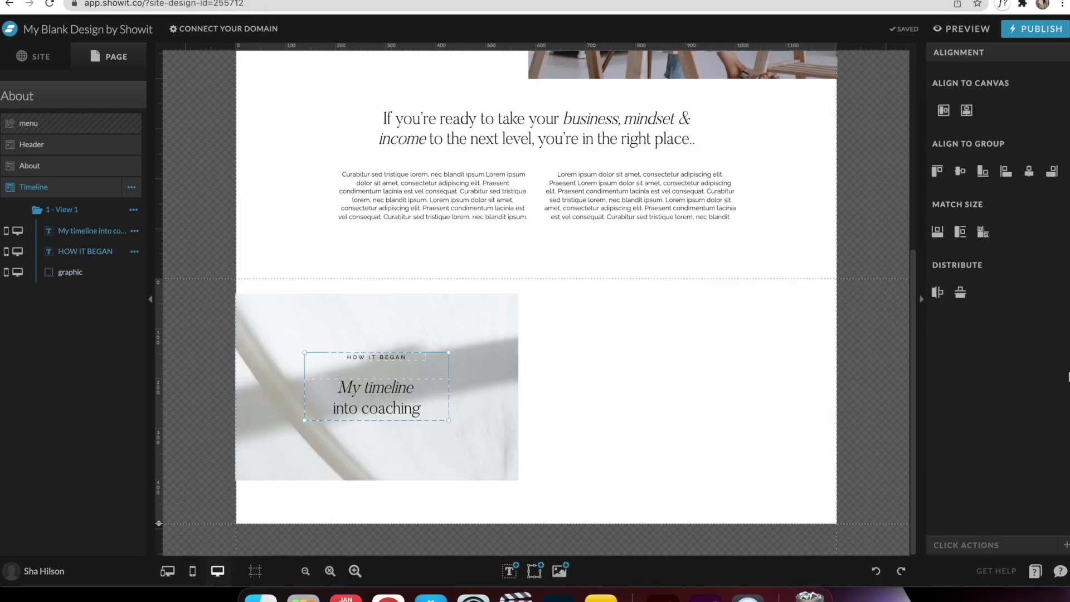
{"action": "left_click", "coordinate": [946, 29]}
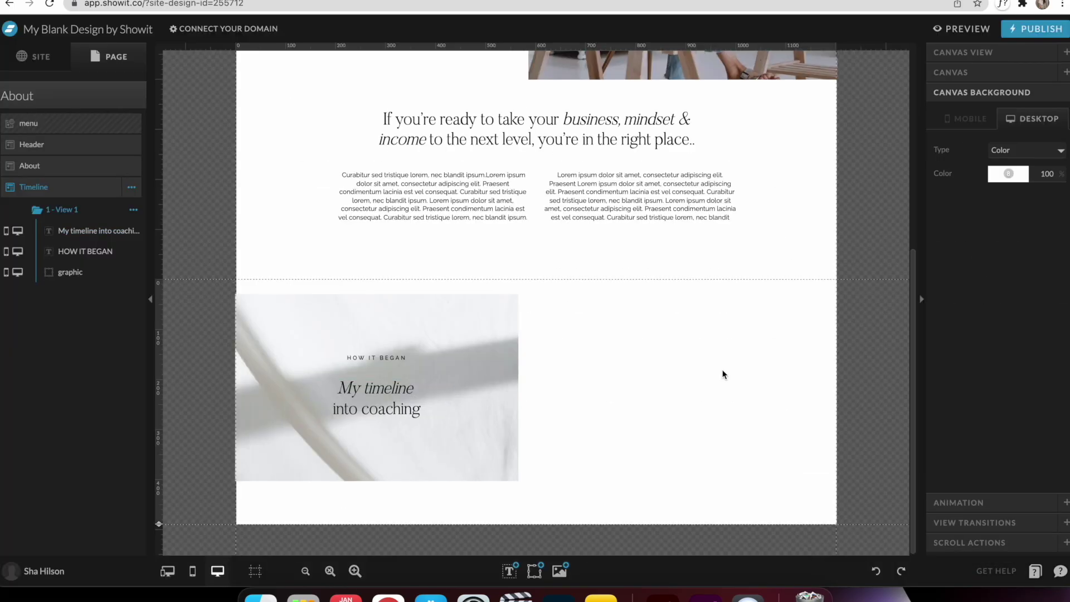
Add a rectangle beside the photo and stretch it toward the right edge.
{"action": "left_click", "coordinate": [535, 571]}
{"action": "left_click_drag", "start_coordinate": [624, 418], "coordinate": [636, 412]}
{"action": "left_click_drag", "start_coordinate": [618, 466], "coordinate": [618, 511]}
{"action": "left_click_drag", "start_coordinate": [738, 439], "coordinate": [837, 439]}
Widen the photo and re-centre both titles over it.
{"action": "left_click_drag", "start_coordinate": [667, 368], "coordinate": [667, 352]}
{"action": "left_click", "coordinate": [474, 373]}
{"action": "left_click_drag", "start_coordinate": [519, 388], "coordinate": [560, 390]}
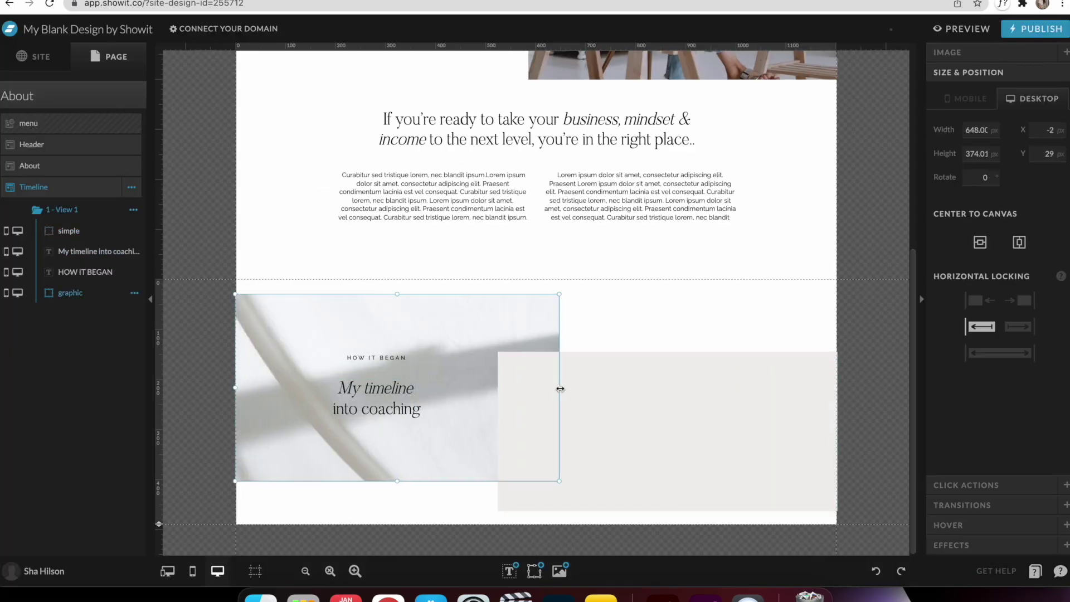
{"action": "left_click", "coordinate": [467, 422]}
{"action": "left_click", "coordinate": [377, 399], "text": "shift"}
{"action": "left_click", "coordinate": [377, 358], "text": "shift"}
{"action": "left_click", "coordinate": [984, 170]}
Adjust the beige box and extend the canvas height to about 507.
{"action": "left_click_drag", "start_coordinate": [691, 395], "coordinate": [694, 388]}
{"action": "left_click_drag", "start_coordinate": [684, 344], "coordinate": [684, 332]}
{"action": "left_click_drag", "start_coordinate": [684, 503], "coordinate": [684, 509]}
{"action": "left_click_drag", "start_coordinate": [159, 524], "coordinate": [158, 535]}
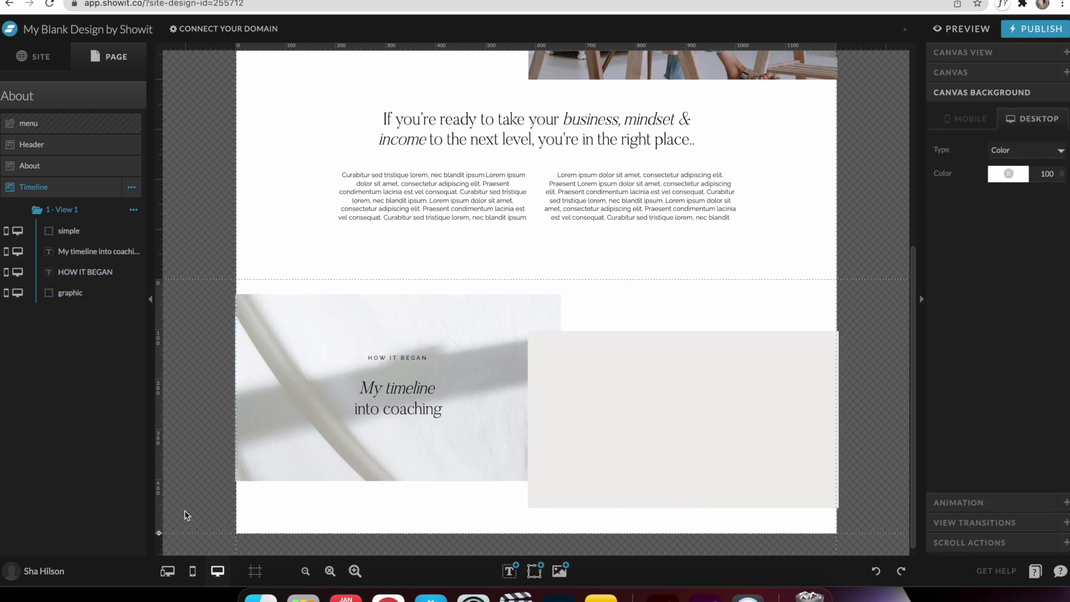
{"action": "left_click", "coordinate": [705, 596]}
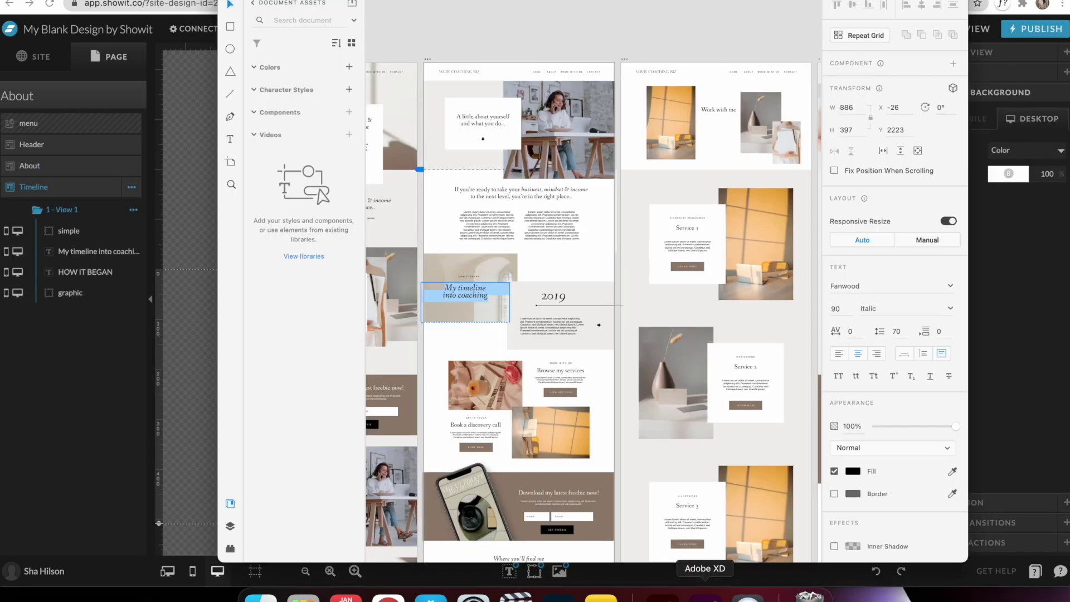
Add a '2019' heading on the beige box at font size 60.
{"action": "left_click", "coordinate": [509, 571]}
{"action": "left_click", "coordinate": [510, 531]}
{"action": "key", "text": "Delete"}
{"action": "left_click", "coordinate": [509, 572]}
{"action": "left_click", "coordinate": [509, 514]}
{"action": "left_click_drag", "start_coordinate": [554, 399], "coordinate": [719, 366]}
{"action": "left_click", "coordinate": [958, 52]}
{"action": "left_click", "coordinate": [1041, 181]}
{"action": "type", "text": "60"}
{"action": "left_click", "coordinate": [691, 422]}
{"action": "left_click", "coordinate": [647, 368]}
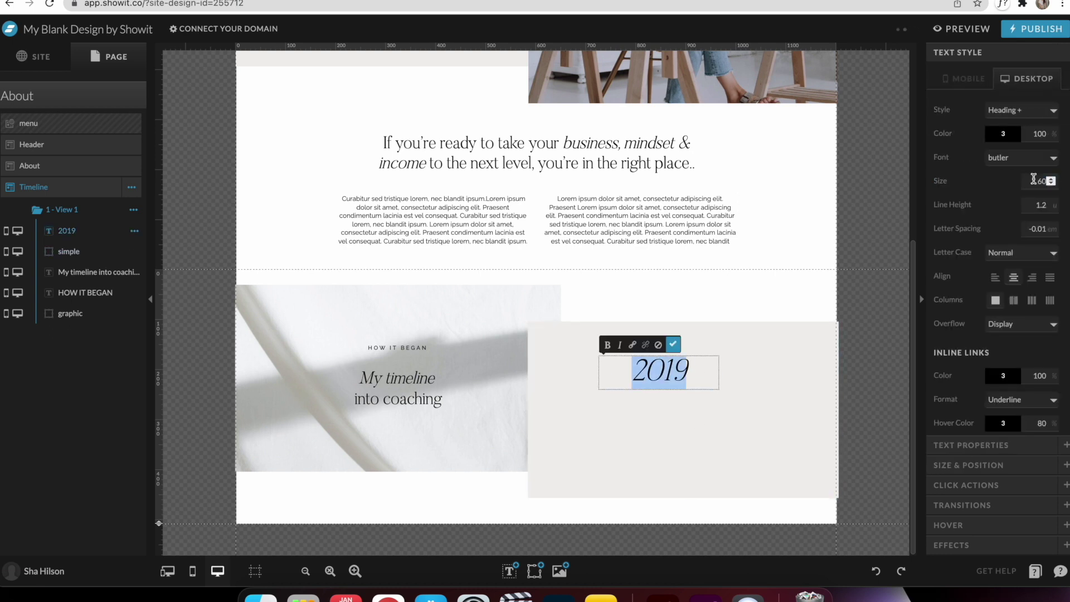
{"action": "left_click", "coordinate": [872, 418]}
Add a thin line under 2019 and paste the lorem ipsum paragraph beneath it.
{"action": "left_click", "coordinate": [535, 571]}
{"action": "left_click", "coordinate": [527, 461]}
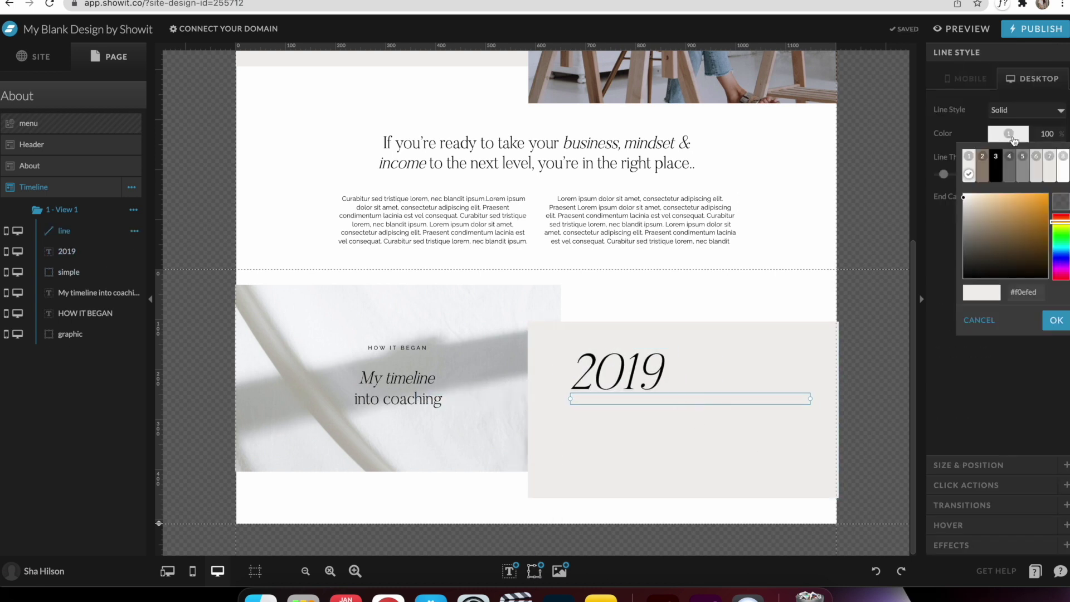
{"action": "left_click", "coordinate": [889, 304]}
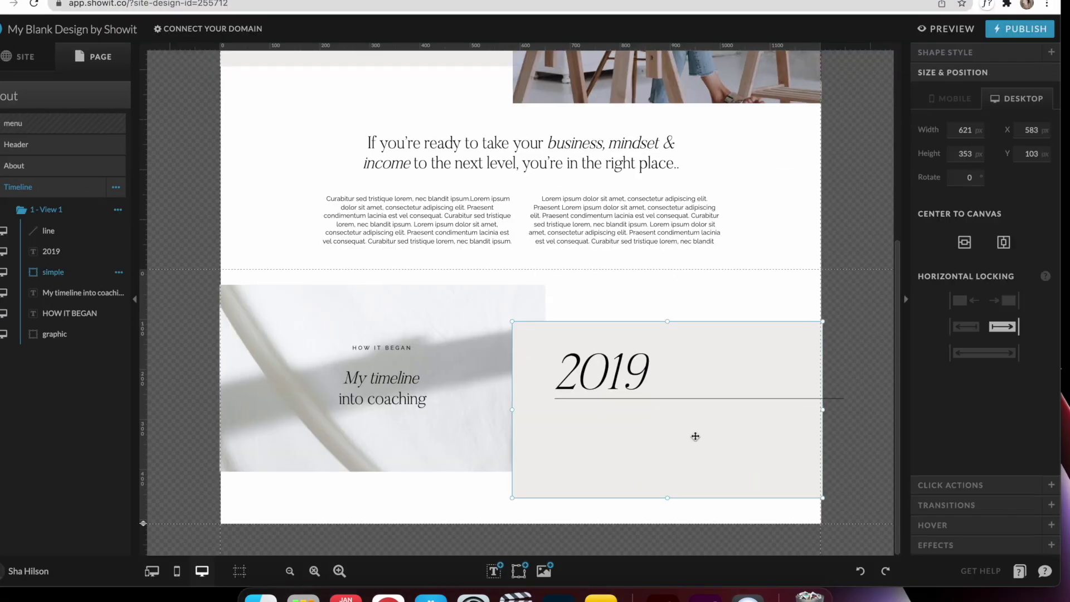
{"action": "key", "text": "super+v"}
{"action": "left_click_drag", "start_coordinate": [680, 413], "coordinate": [738, 438]}
{"action": "left_click", "coordinate": [854, 459]}
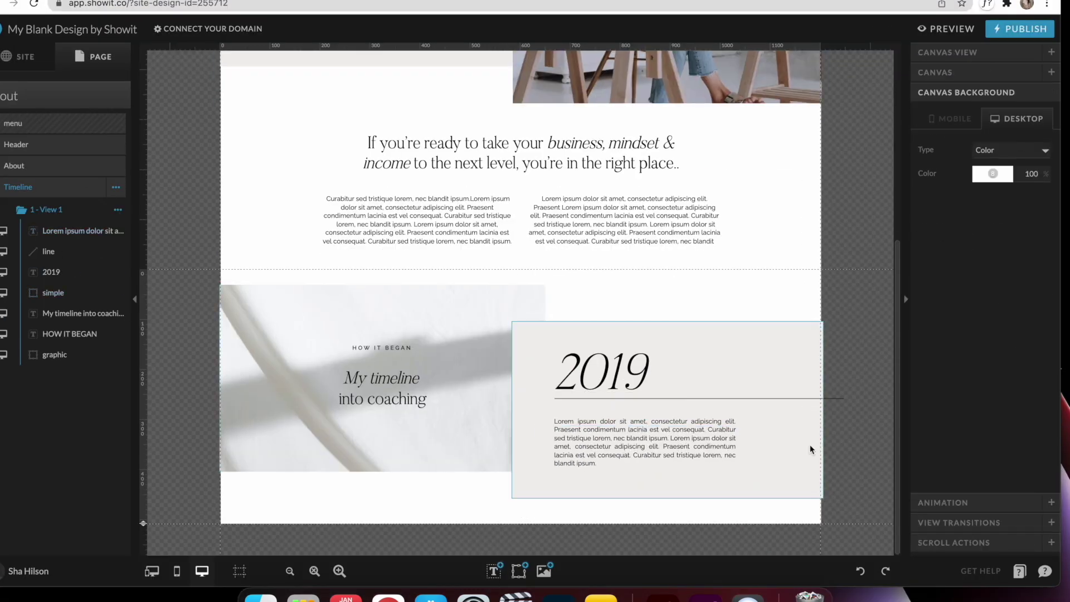
Insert a thin arrow icon in the box, then bring up the mobile layout.
{"action": "left_click", "coordinate": [519, 571]}
{"action": "left_click", "coordinate": [519, 500]}
{"action": "left_click", "coordinate": [968, 73]}
{"action": "scroll", "coordinate": [998, 223], "scroll_direction": "down", "scroll_amount": 10}
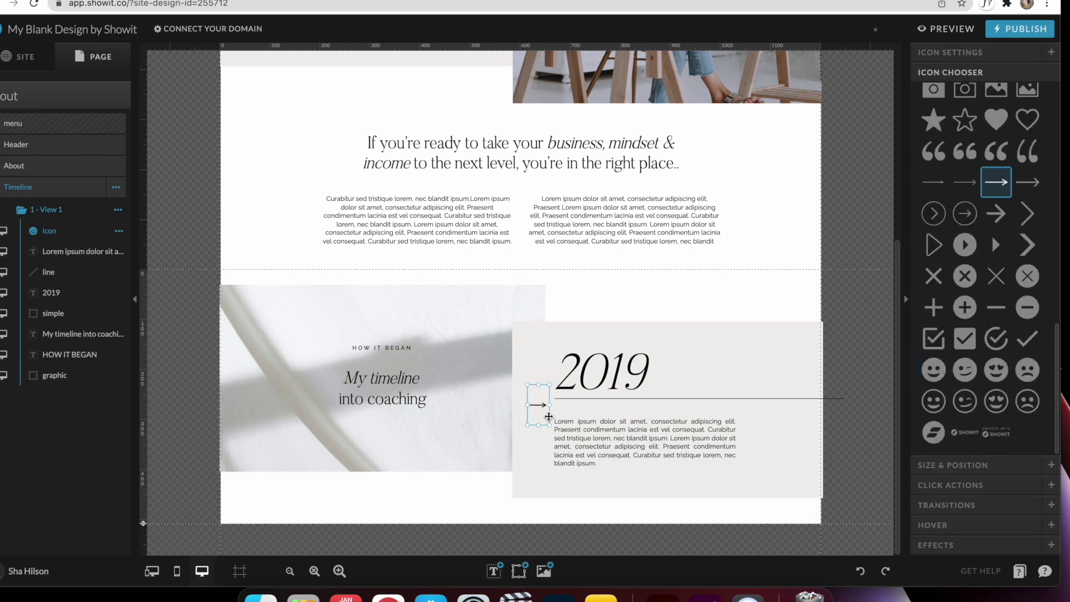
{"action": "left_click", "coordinate": [851, 456]}
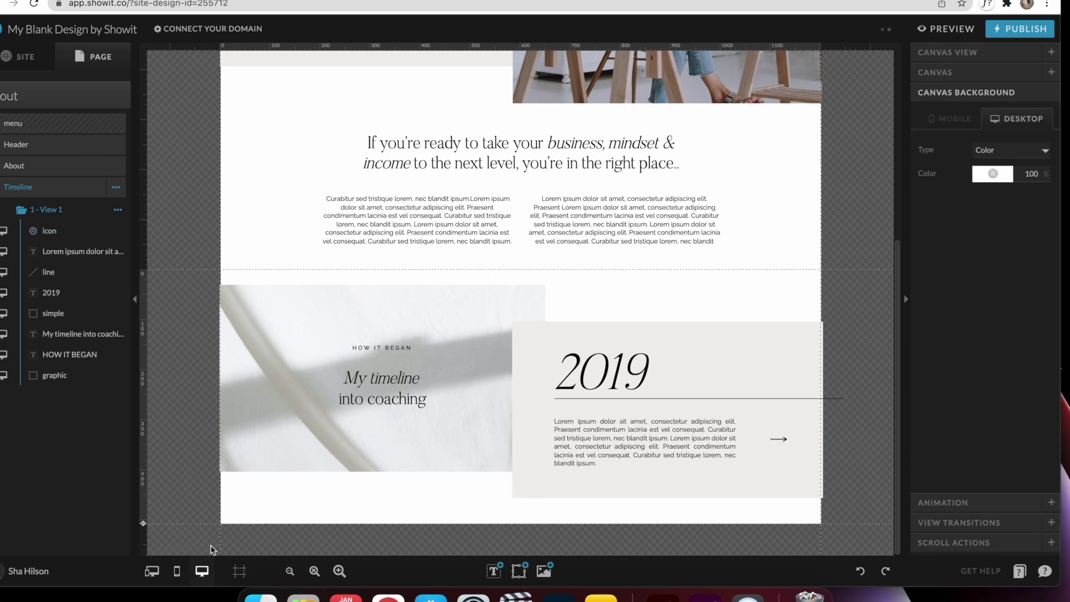
{"action": "left_click", "coordinate": [177, 571]}
{"action": "left_click", "coordinate": [522, 413]}
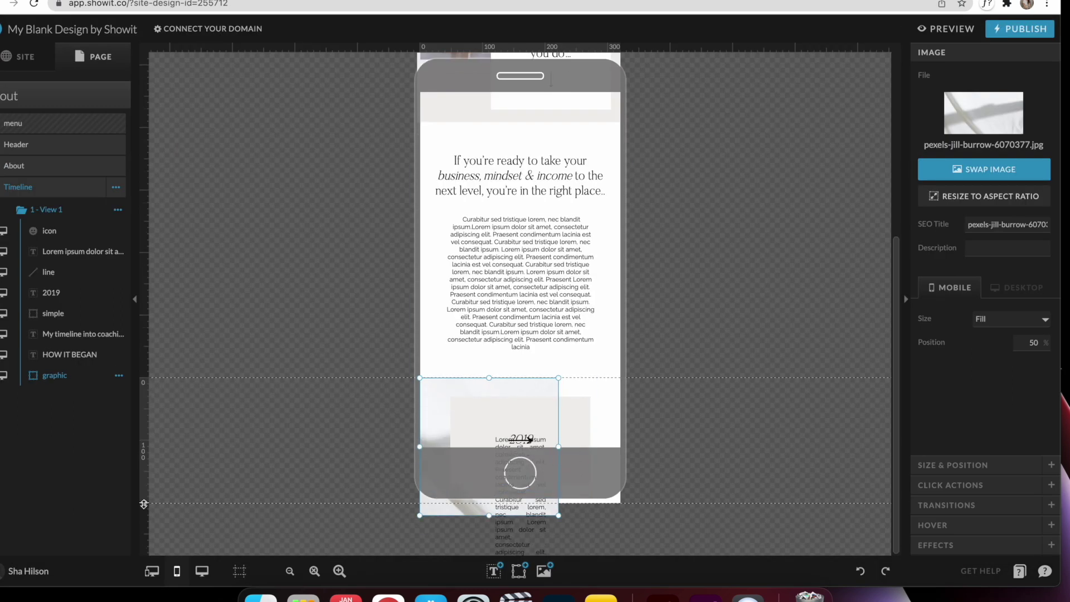
Extend the mobile Timeline canvas and stack the beige box, 2019, line, paragraph and arrow below the photo.
{"action": "left_click_drag", "start_coordinate": [144, 504], "coordinate": [144, 516]}
{"action": "left_click_drag", "start_coordinate": [571, 187], "coordinate": [598, 286]}
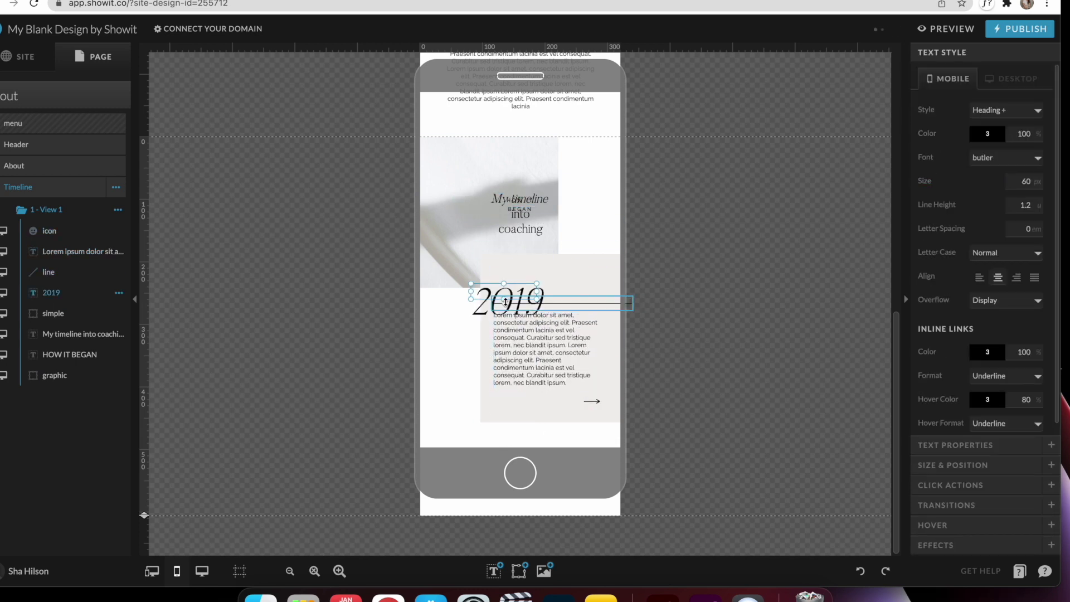
{"action": "left_click_drag", "start_coordinate": [505, 302], "coordinate": [544, 293]}
{"action": "left_click", "coordinate": [723, 263]}
{"action": "left_click", "coordinate": [559, 353]}
{"action": "left_click", "coordinate": [578, 305], "text": "shift"}
{"action": "left_click", "coordinate": [535, 287], "text": "shift"}
{"action": "left_click", "coordinate": [711, 387]}
{"action": "left_click_drag", "start_coordinate": [592, 402], "coordinate": [597, 410]}
Reposition the titles over the photo and shorten the mobile header background.
{"action": "left_click", "coordinate": [710, 390]}
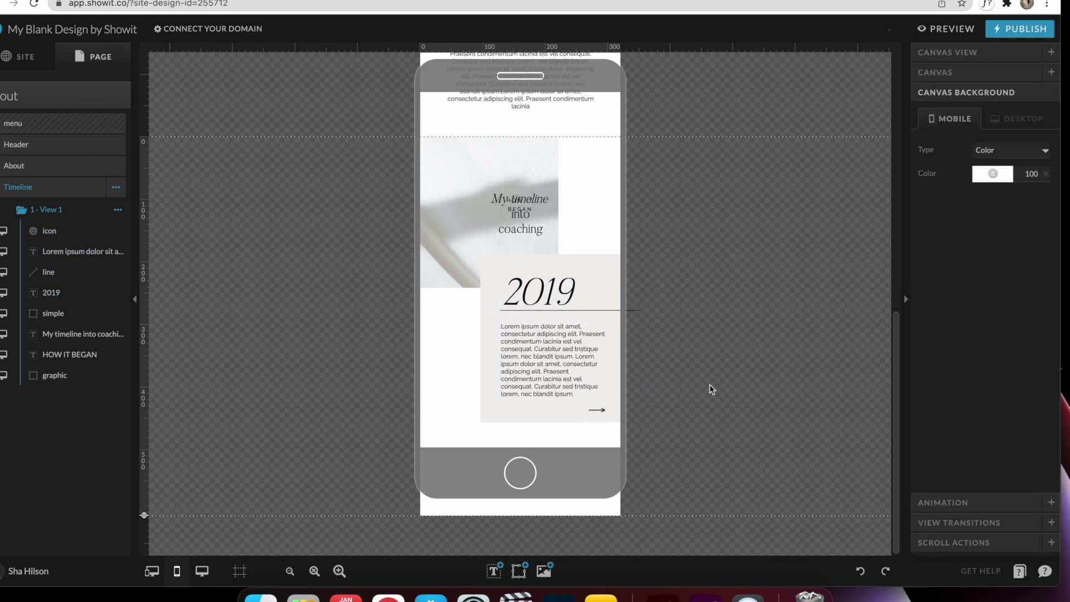
{"action": "left_click_drag", "start_coordinate": [525, 198], "coordinate": [455, 222]}
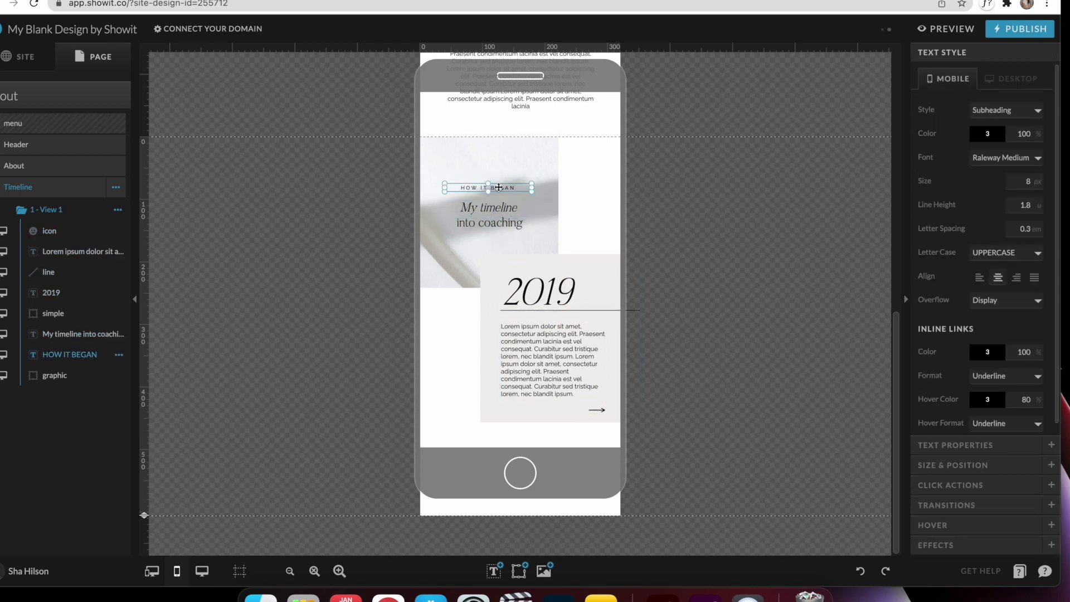
{"action": "left_click", "coordinate": [739, 177]}
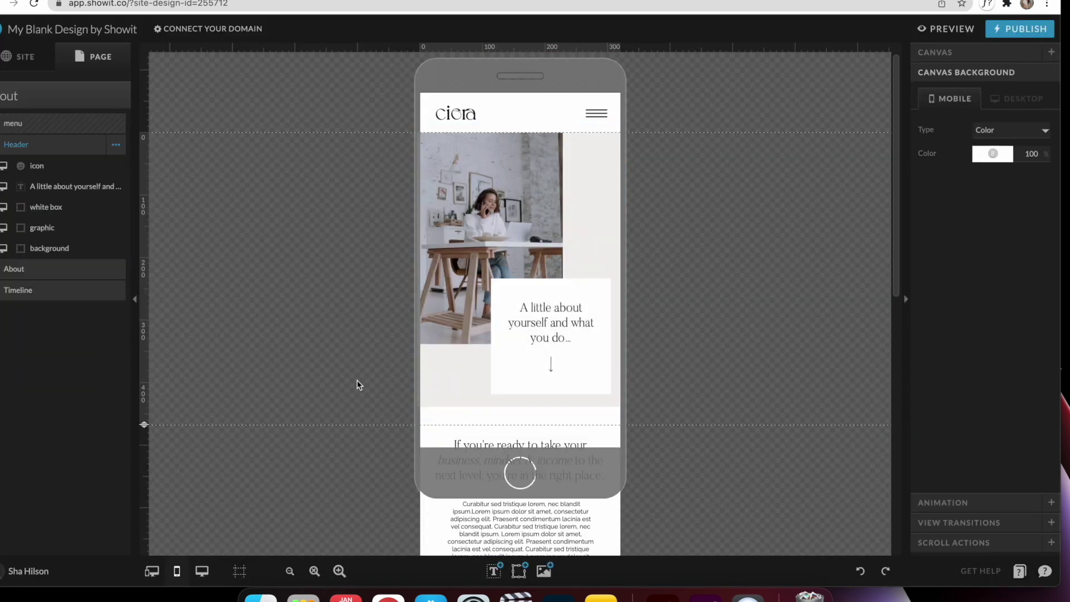
{"action": "left_click", "coordinate": [519, 391]}
{"action": "left_click_drag", "start_coordinate": [519, 407], "coordinate": [519, 361]}
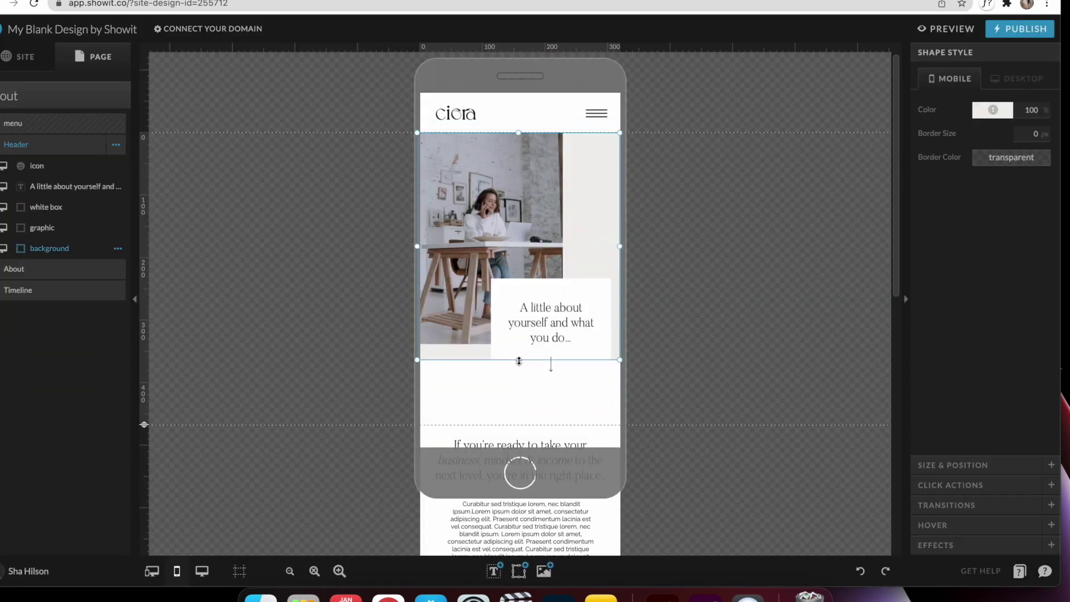
{"action": "left_click", "coordinate": [673, 394]}
{"action": "scroll", "coordinate": [518, 335], "scroll_direction": "down", "scroll_amount": 5}
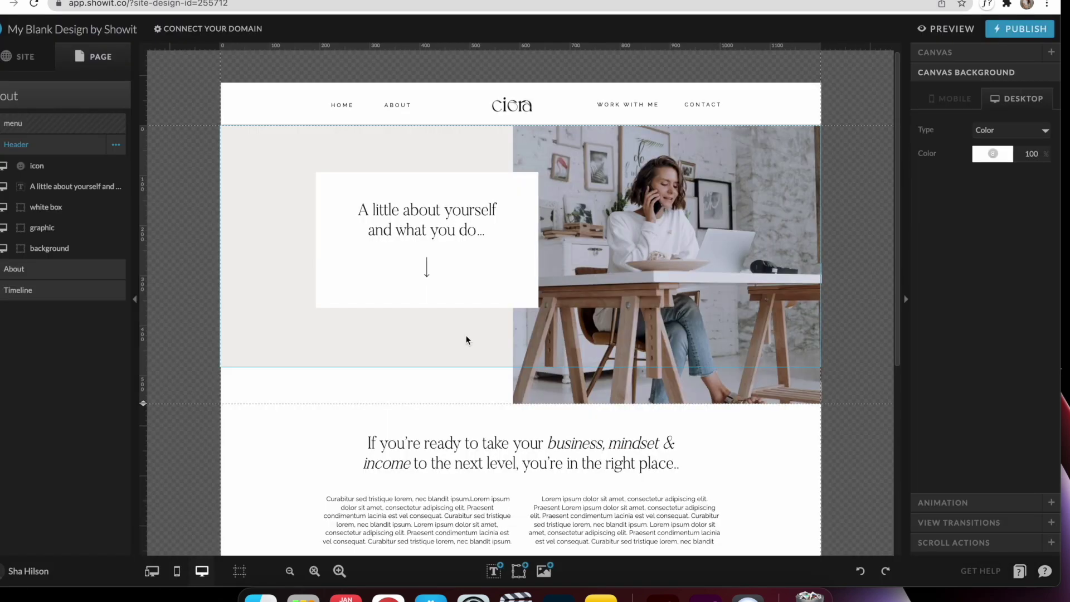
{"action": "scroll", "coordinate": [466, 337], "scroll_direction": "down", "scroll_amount": 5}
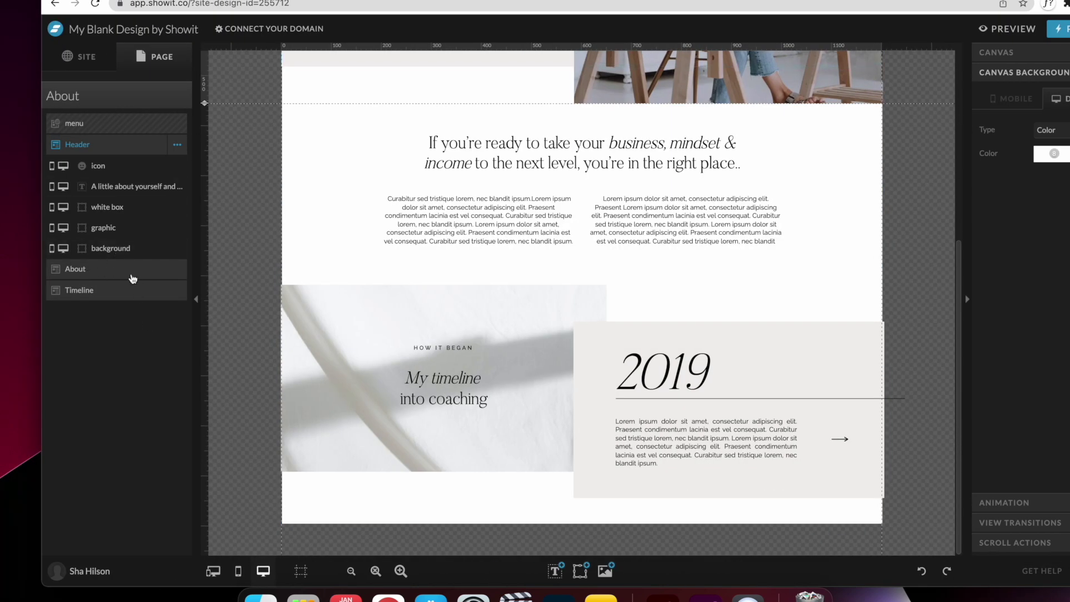
Change the year text in the copied Timeline views to 2020, 2021 and Today.
{"action": "left_click", "coordinate": [128, 292]}
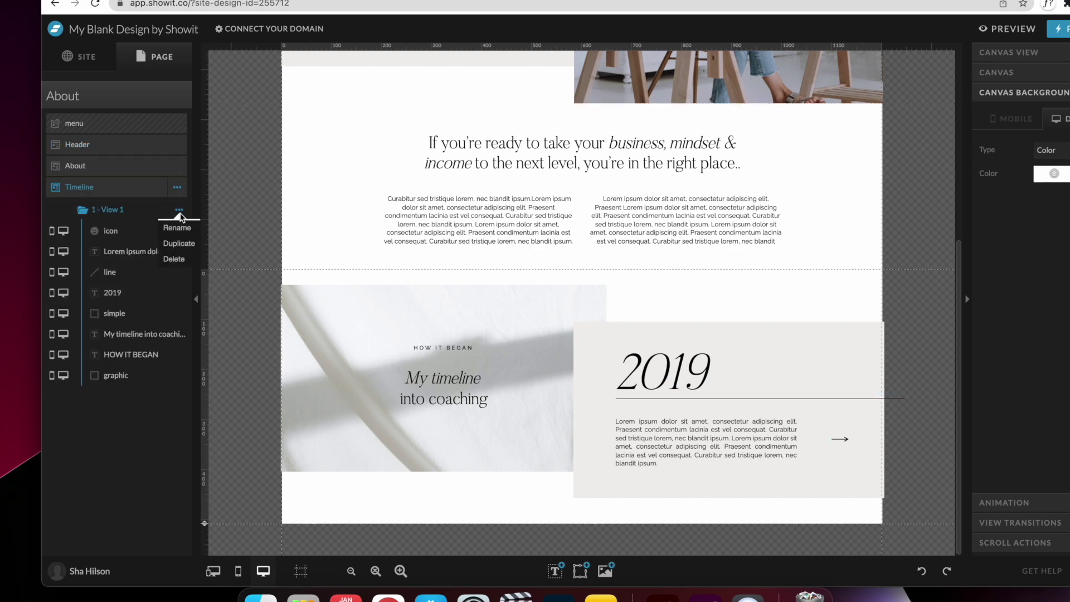
{"action": "left_click_drag", "start_coordinate": [415, 0], "coordinate": [373, 0]}
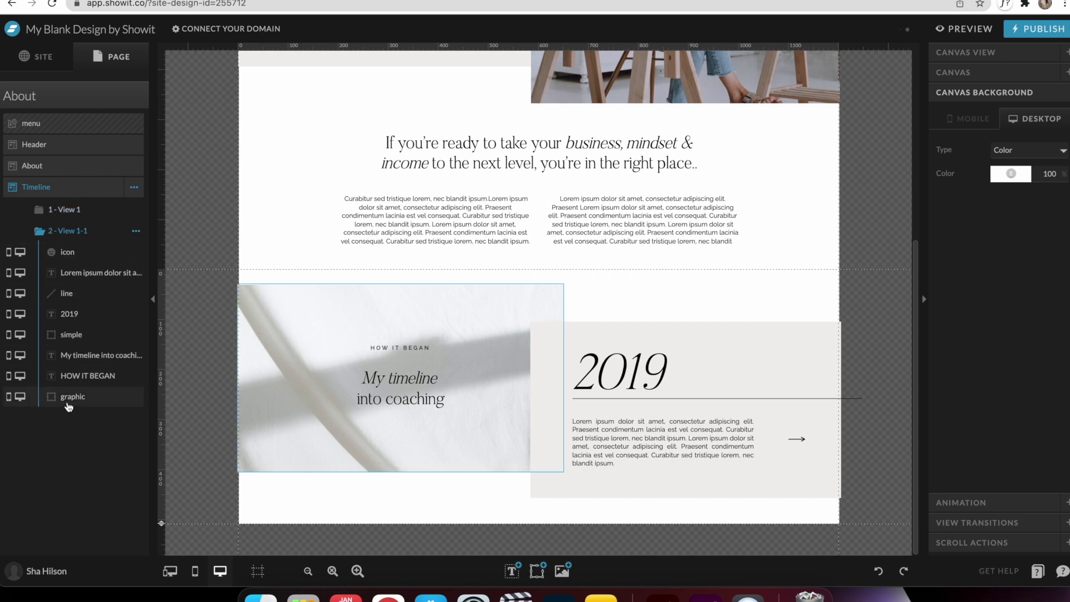
{"action": "double_click", "coordinate": [640, 371]}
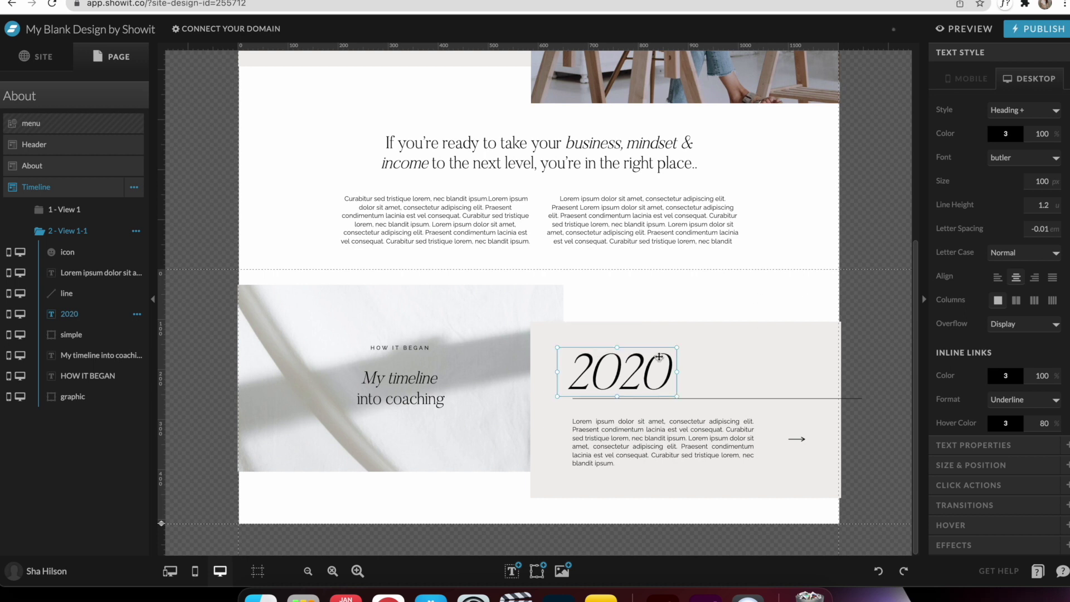
{"action": "left_click", "coordinate": [681, 319]}
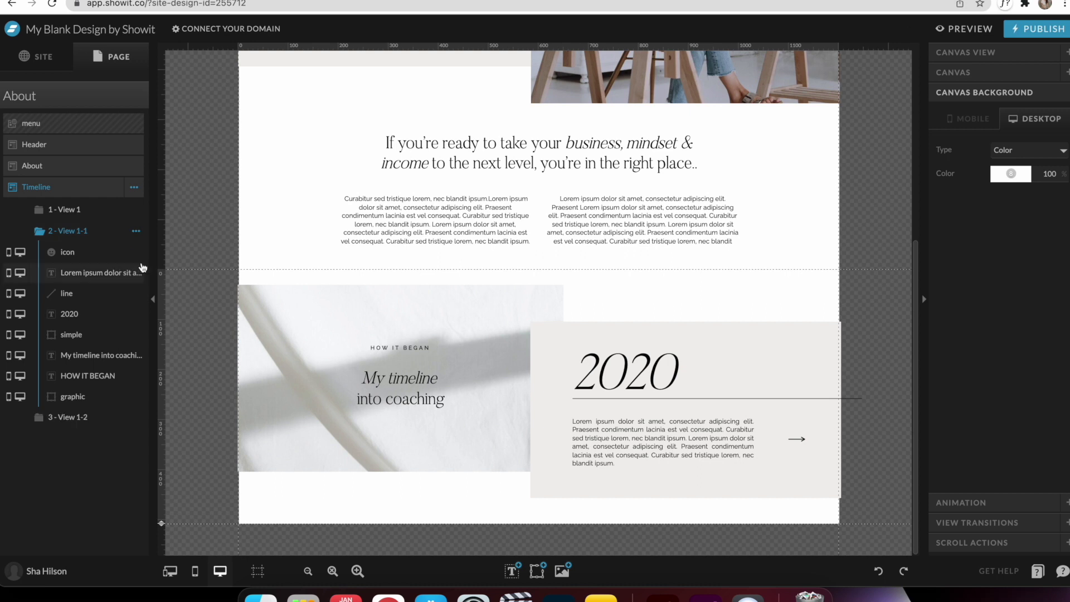
{"action": "left_click", "coordinate": [652, 375]}
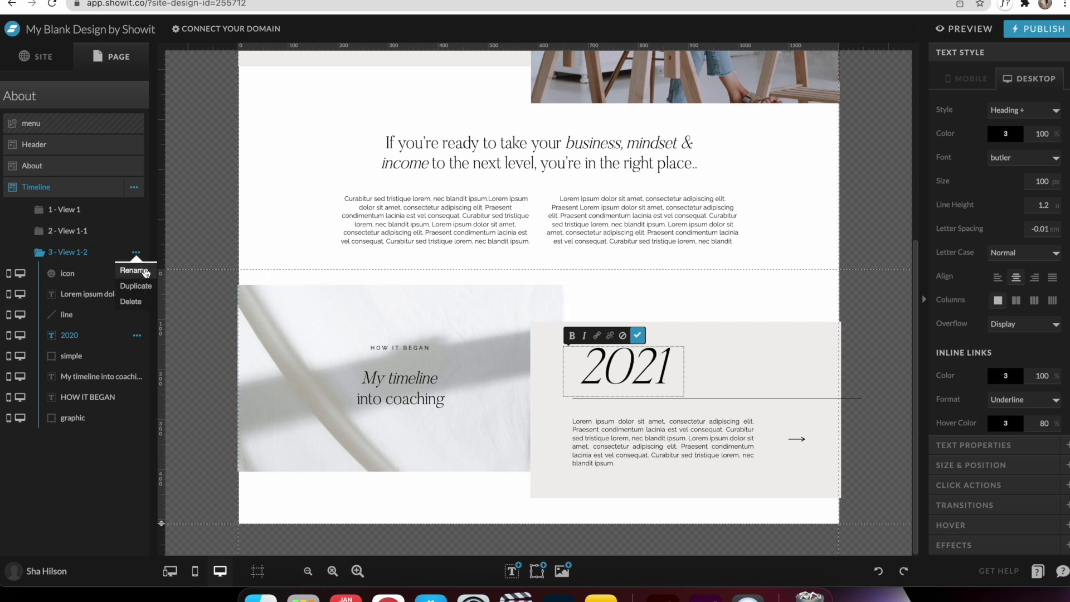
{"action": "left_click", "coordinate": [67, 439]}
{"action": "double_click", "coordinate": [579, 369]}
{"action": "left_click", "coordinate": [719, 375]}
Link the 2019 view's arrow to the 2020 canvas view.
{"action": "left_click", "coordinate": [98, 210]}
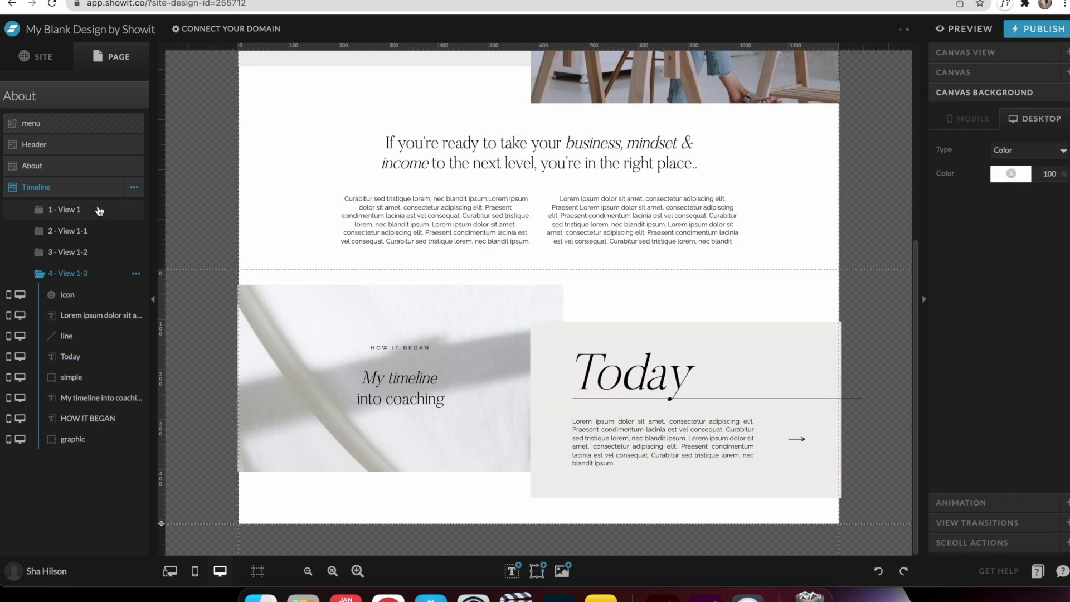
{"action": "left_click", "coordinate": [794, 444]}
{"action": "left_click", "coordinate": [982, 485]}
{"action": "left_click", "coordinate": [1026, 171]}
{"action": "left_click", "coordinate": [1064, 222]}
{"action": "left_click", "coordinate": [1021, 274]}
Link the 2020 view's arrow to the 2021 canvas view.
{"action": "left_click", "coordinate": [115, 397]}
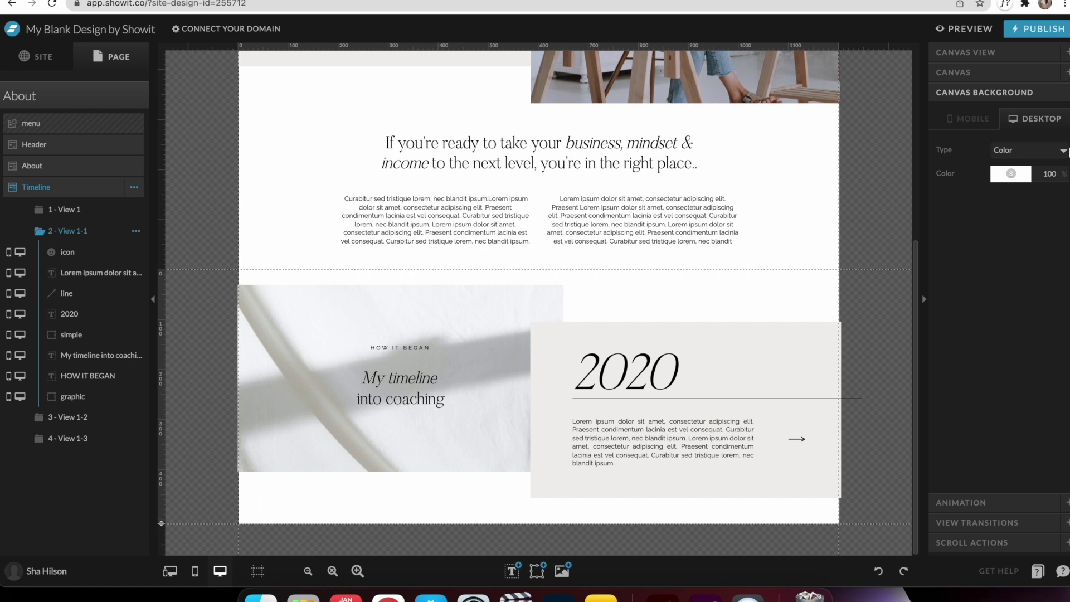
{"action": "left_click", "coordinate": [797, 440]}
{"action": "left_click", "coordinate": [1062, 171]}
{"action": "left_click", "coordinate": [1025, 199]}
{"action": "left_click", "coordinate": [1064, 221]}
{"action": "left_click", "coordinate": [1020, 288]}
Link the 2021 arrow to Today, loop Today's arrow back to View 1, and preview.
{"action": "left_click", "coordinate": [78, 417]}
{"action": "left_click", "coordinate": [797, 440]}
{"action": "left_click", "coordinate": [1054, 172]}
{"action": "left_click", "coordinate": [1014, 198]}
{"action": "left_click", "coordinate": [1064, 222]}
{"action": "left_click", "coordinate": [1020, 274]}
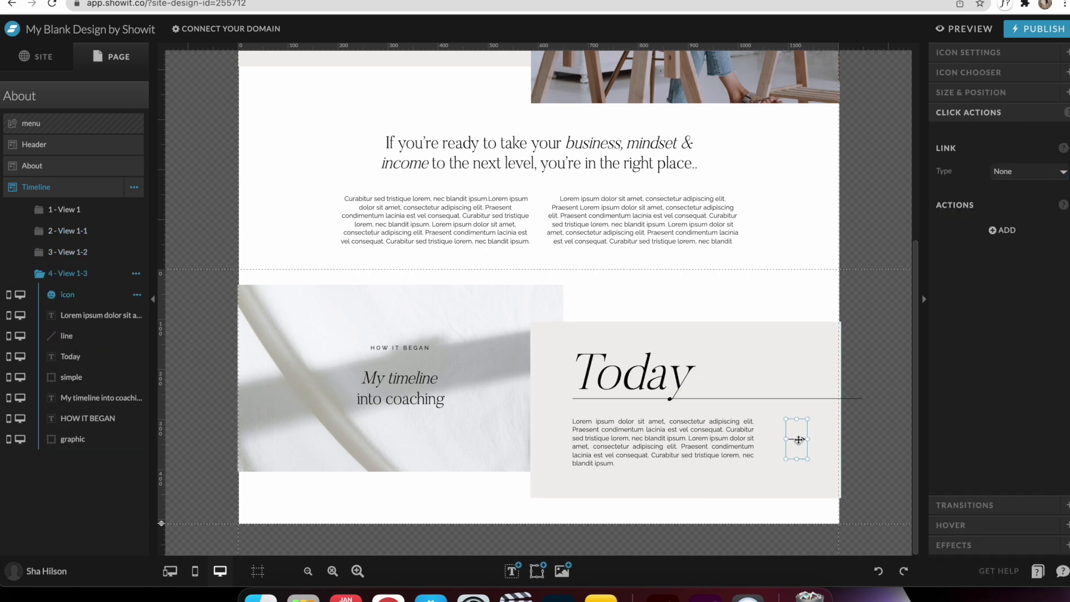
{"action": "left_click", "coordinate": [1026, 211]}
{"action": "left_click", "coordinate": [1062, 220]}
{"action": "left_click", "coordinate": [1025, 235]}
{"action": "left_click", "coordinate": [964, 29]}
{"action": "scroll", "coordinate": [621, 296], "scroll_direction": "down", "scroll_amount": 15}
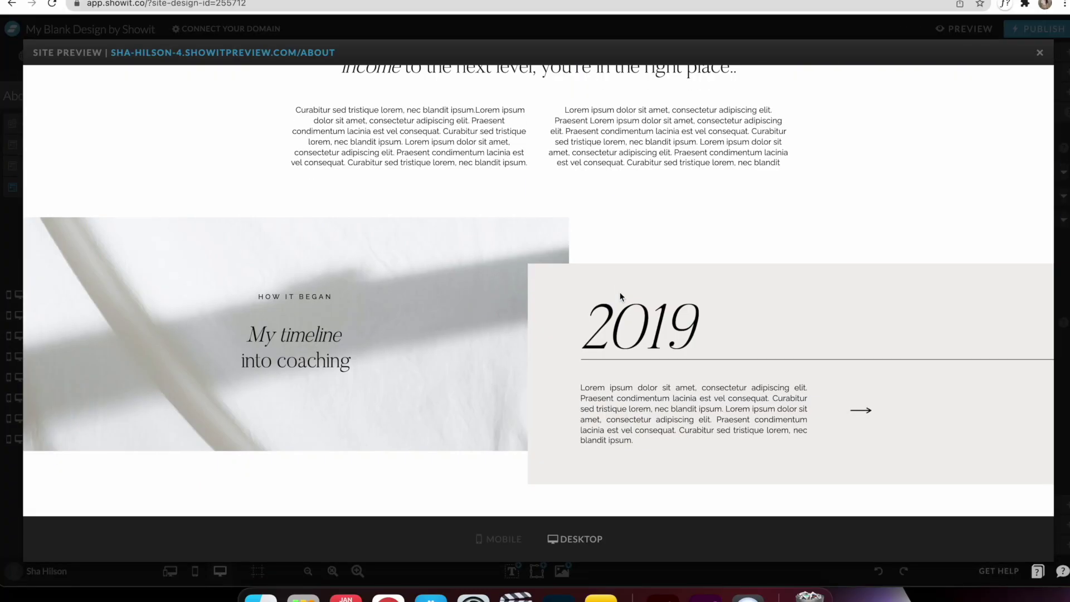
Step the previewed timeline forward through 2020 and 2021 to Today.
{"action": "left_click", "coordinate": [864, 412]}
{"action": "left_click", "coordinate": [864, 412]}
{"action": "left_click", "coordinate": [864, 413]}
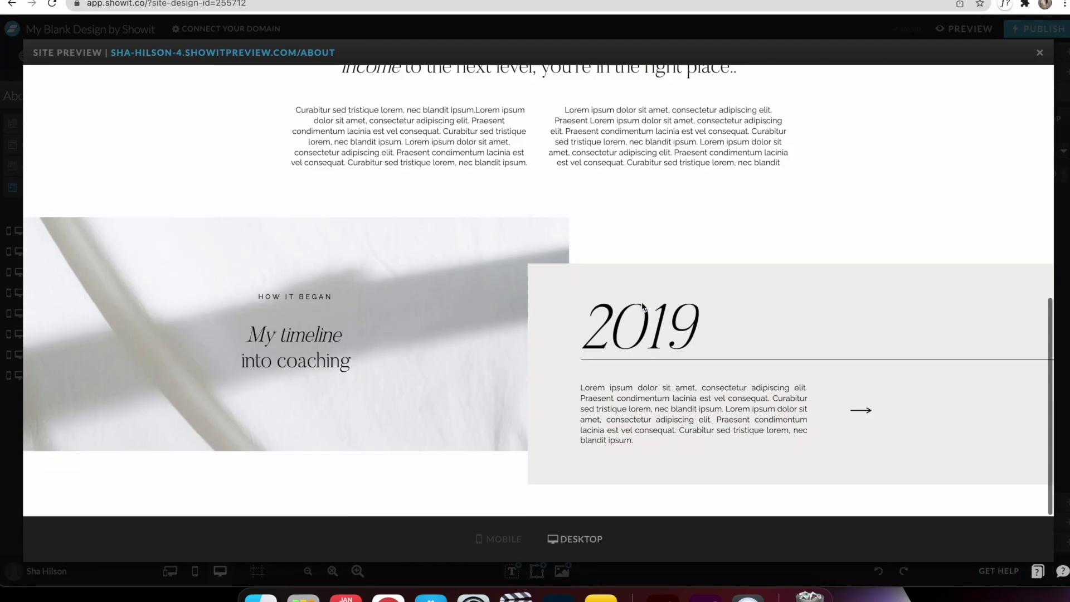
{"action": "left_click", "coordinate": [862, 410]}
{"action": "left_click", "coordinate": [862, 410]}
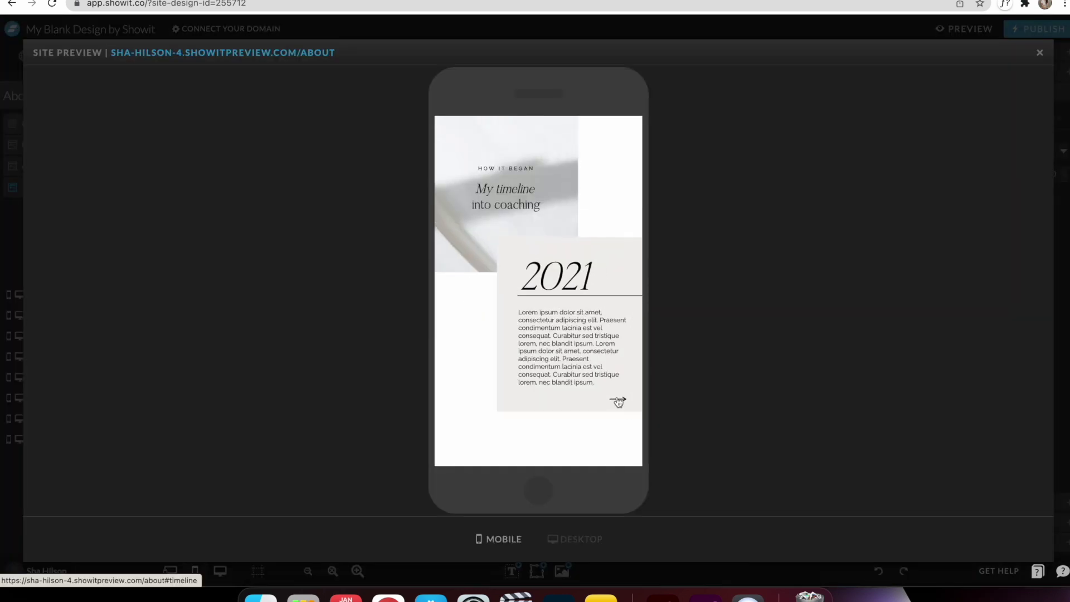
{"action": "left_click", "coordinate": [618, 401]}
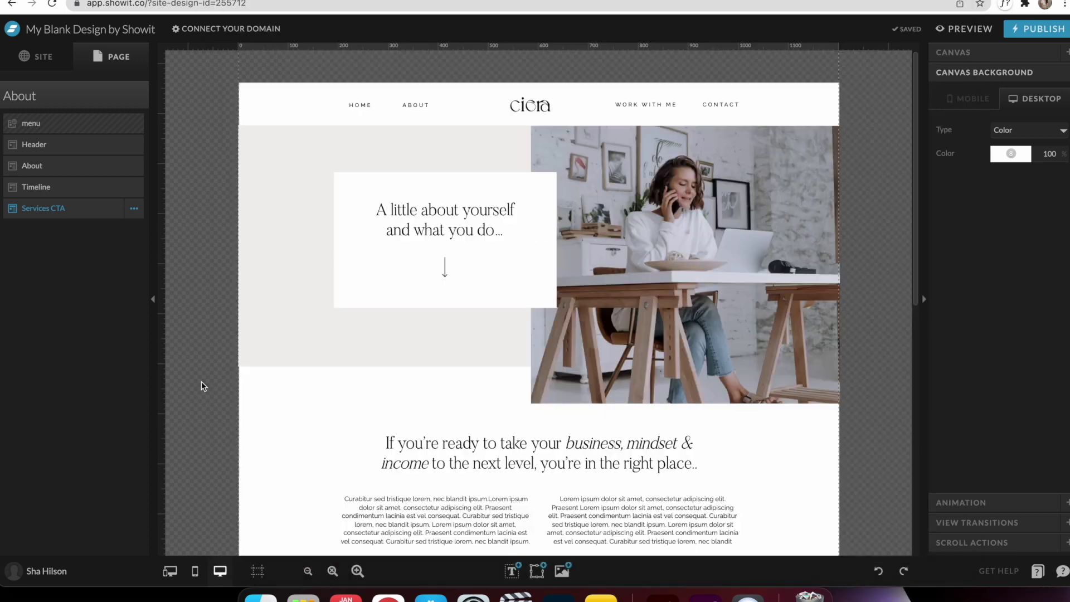
Make the new canvas taller, add and widen the candle-on-books photo, and delete the unwanted yellow image.
{"action": "scroll", "coordinate": [202, 384], "scroll_direction": "down", "scroll_amount": 20}
{"action": "left_click_drag", "start_coordinate": [162, 524], "coordinate": [161, 552]}
{"action": "left_click", "coordinate": [562, 570]}
{"action": "scroll", "coordinate": [471, 455], "scroll_direction": "down", "scroll_amount": 3}
{"action": "left_click", "coordinate": [896, 323]}
{"action": "left_click", "coordinate": [999, 547]}
{"action": "left_click_drag", "start_coordinate": [602, 389], "coordinate": [693, 389]}
{"action": "key", "text": "Delete"}
{"action": "left_click", "coordinate": [562, 569]}
{"action": "scroll", "coordinate": [662, 447], "scroll_direction": "down", "scroll_amount": 3}
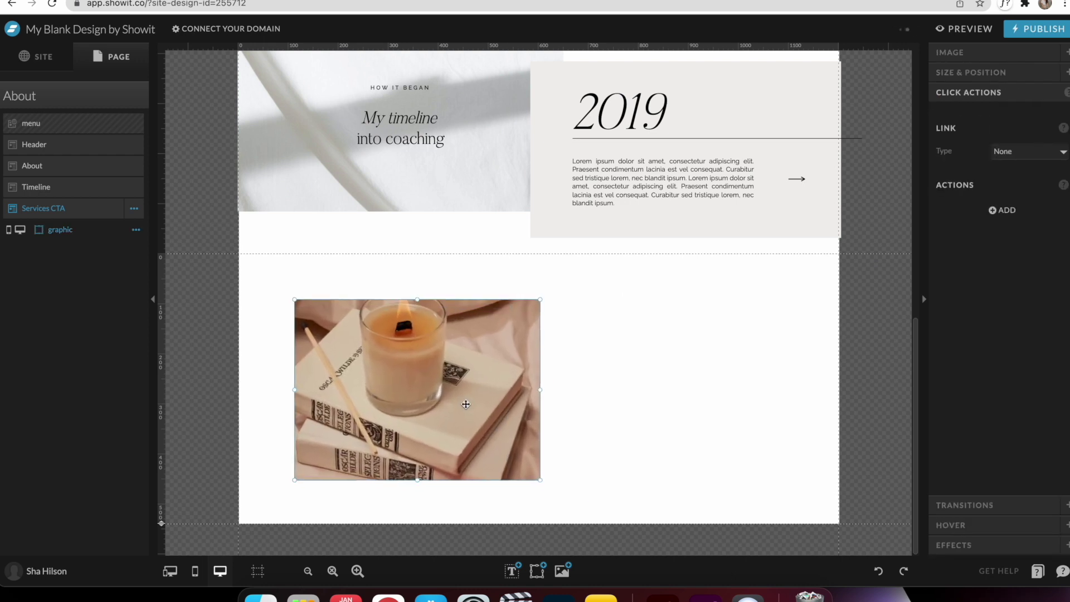
Add the hands-holding-notebook photo, resize it, and offset it diagonally below the candle photo.
{"action": "left_click_drag", "start_coordinate": [466, 404], "coordinate": [468, 400]}
{"action": "left_click_drag", "start_coordinate": [161, 524], "coordinate": [161, 554]}
{"action": "scroll", "coordinate": [256, 495], "scroll_direction": "down", "scroll_amount": 4}
{"action": "left_click", "coordinate": [562, 571]}
{"action": "scroll", "coordinate": [625, 323], "scroll_direction": "down", "scroll_amount": 5}
{"action": "left_click", "coordinate": [242, 443]}
{"action": "left_click", "coordinate": [1000, 544]}
{"action": "left_click_drag", "start_coordinate": [539, 458], "coordinate": [539, 326]}
{"action": "left_click_drag", "start_coordinate": [640, 241], "coordinate": [684, 242]}
{"action": "left_click_drag", "start_coordinate": [579, 260], "coordinate": [686, 238]}
{"action": "left_click_drag", "start_coordinate": [665, 304], "coordinate": [662, 315]}
{"action": "left_click_drag", "start_coordinate": [686, 270], "coordinate": [632, 390]}
Centre and enlarge the photo pair, then shorten the canvas to 764 high.
{"action": "key", "text": "super+a"}
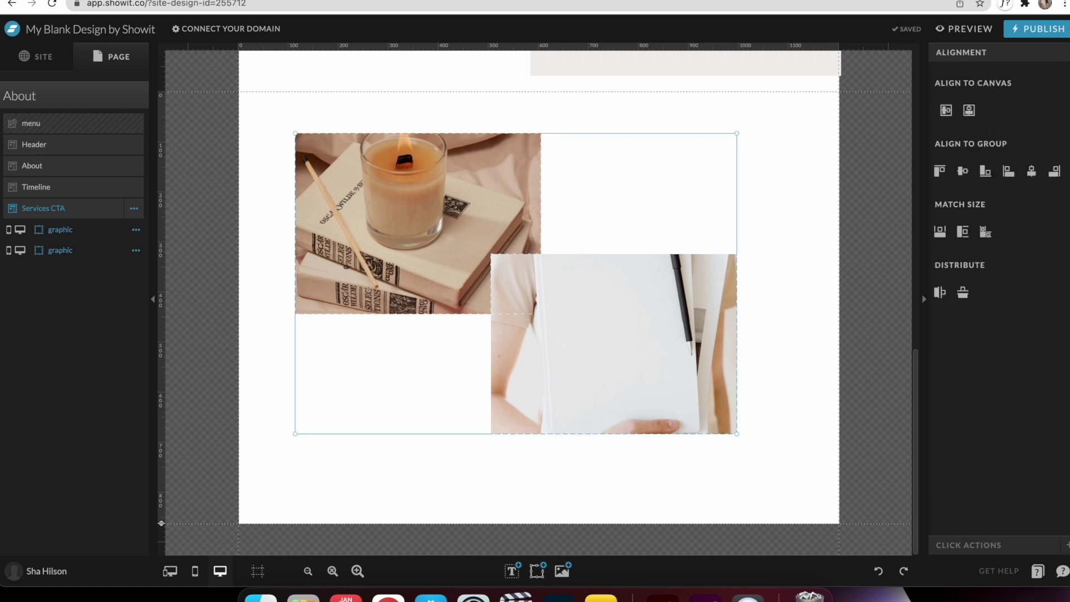
{"action": "left_click", "coordinate": [970, 111]}
{"action": "left_click", "coordinate": [859, 184]}
{"action": "key", "text": "super+a"}
{"action": "left_click_drag", "start_coordinate": [319, 133], "coordinate": [259, 93]}
{"action": "left_click_drag", "start_coordinate": [494, 165], "coordinate": [523, 180]}
{"action": "left_click", "coordinate": [868, 184]}
{"action": "left_click_drag", "start_coordinate": [161, 523], "coordinate": [180, 417]}
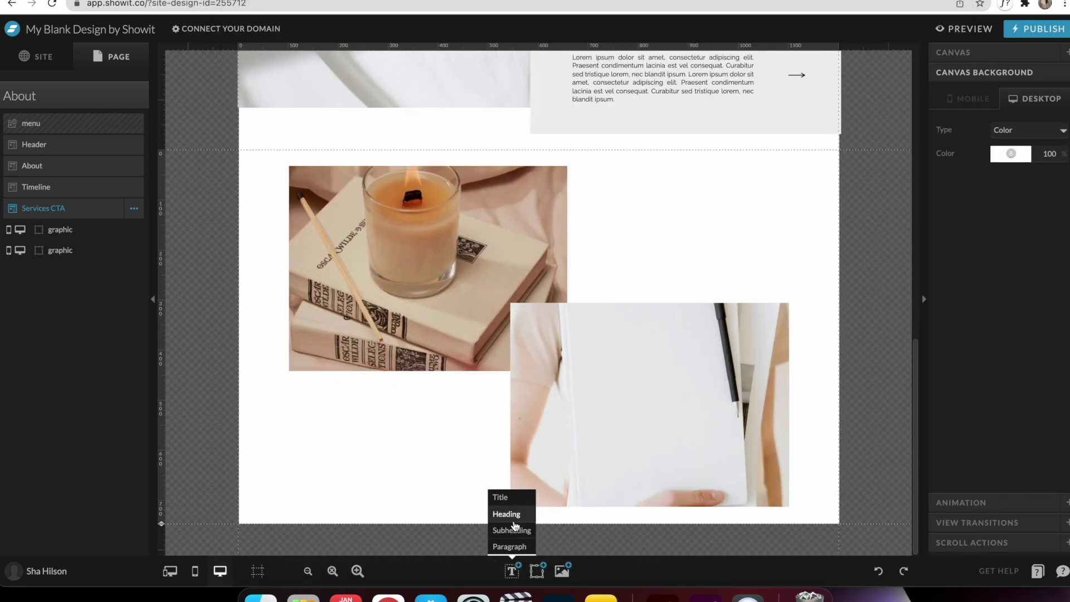
{"action": "left_click", "coordinate": [512, 530]}
Add the 'Browse my services' heading under WORK WITH ME and widen the paragraph to four lines.
{"action": "left_click", "coordinate": [674, 239]}
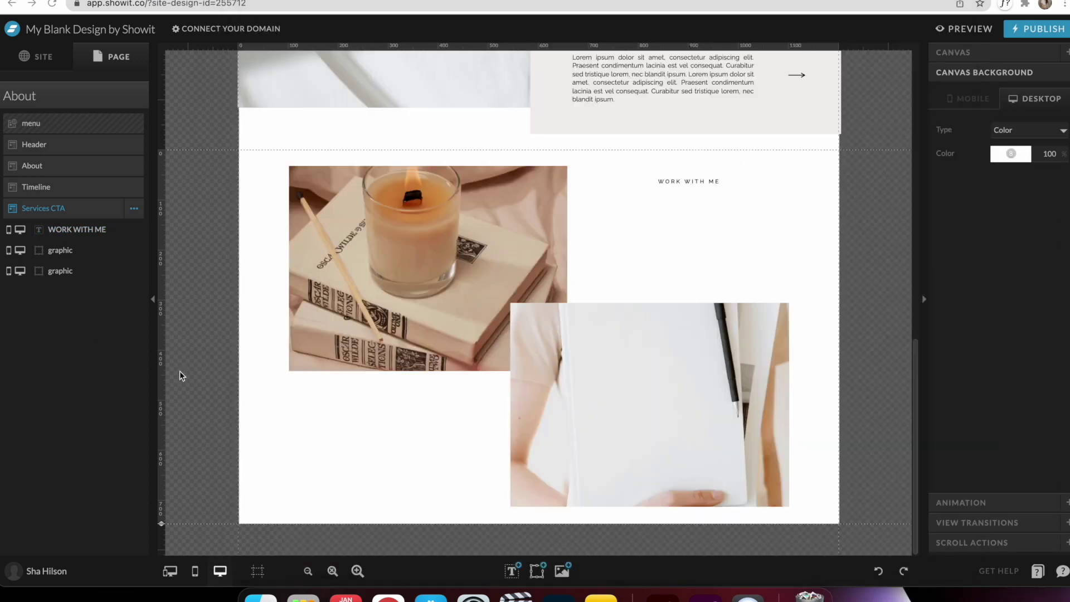
{"action": "left_click_drag", "start_coordinate": [512, 508], "coordinate": [743, 195]}
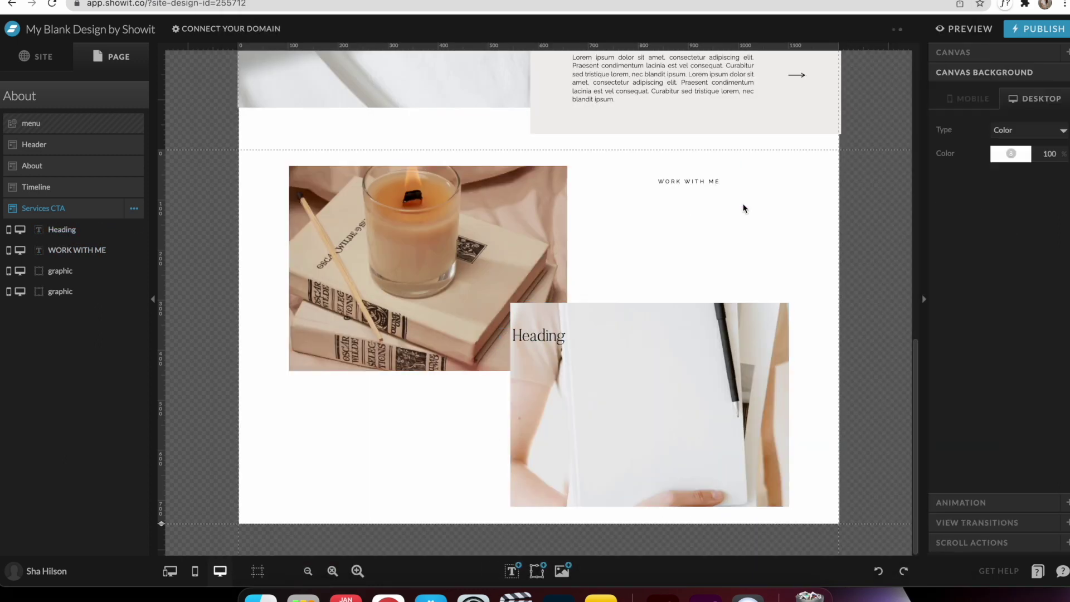
{"action": "left_click_drag", "start_coordinate": [670, 336], "coordinate": [762, 203]}
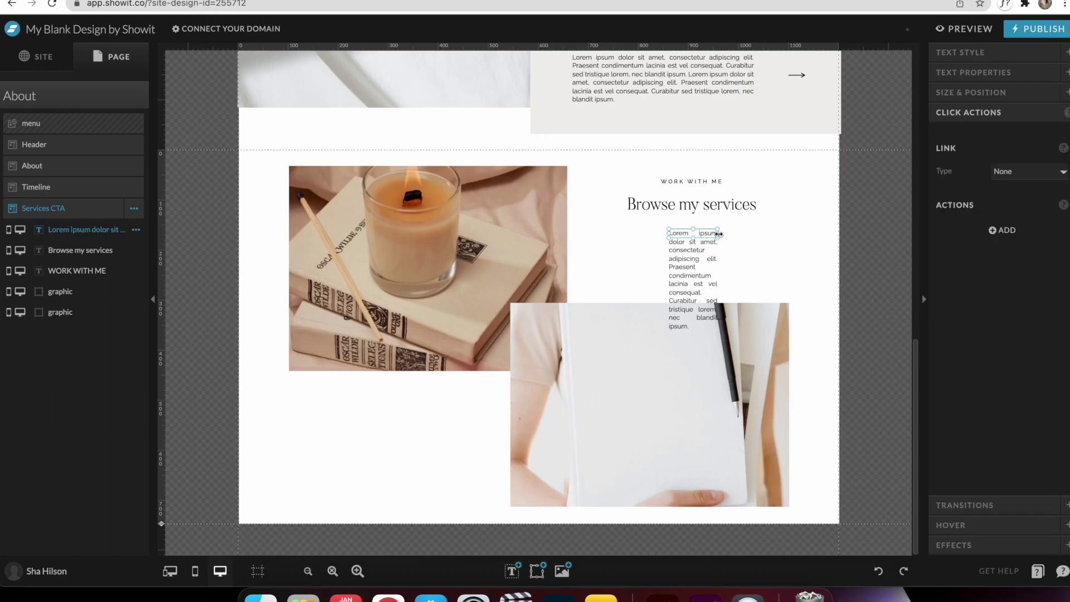
{"action": "left_click_drag", "start_coordinate": [719, 234], "coordinate": [803, 234]}
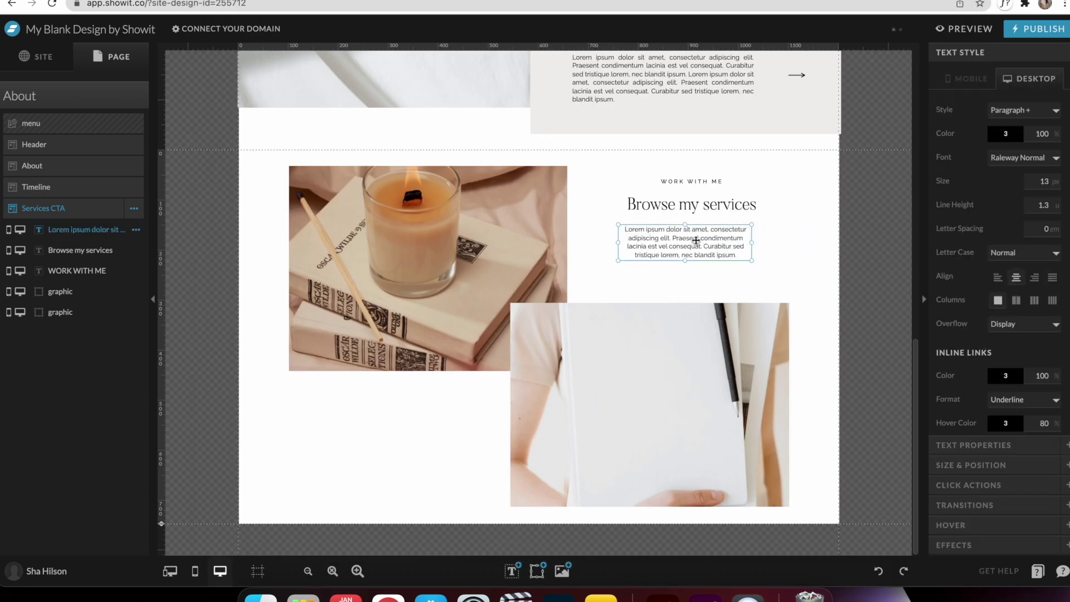
{"action": "left_click", "coordinate": [834, 223]}
Build a dark brown rectangle button with a white VIEW SERVICES label.
{"action": "left_click", "coordinate": [537, 571]}
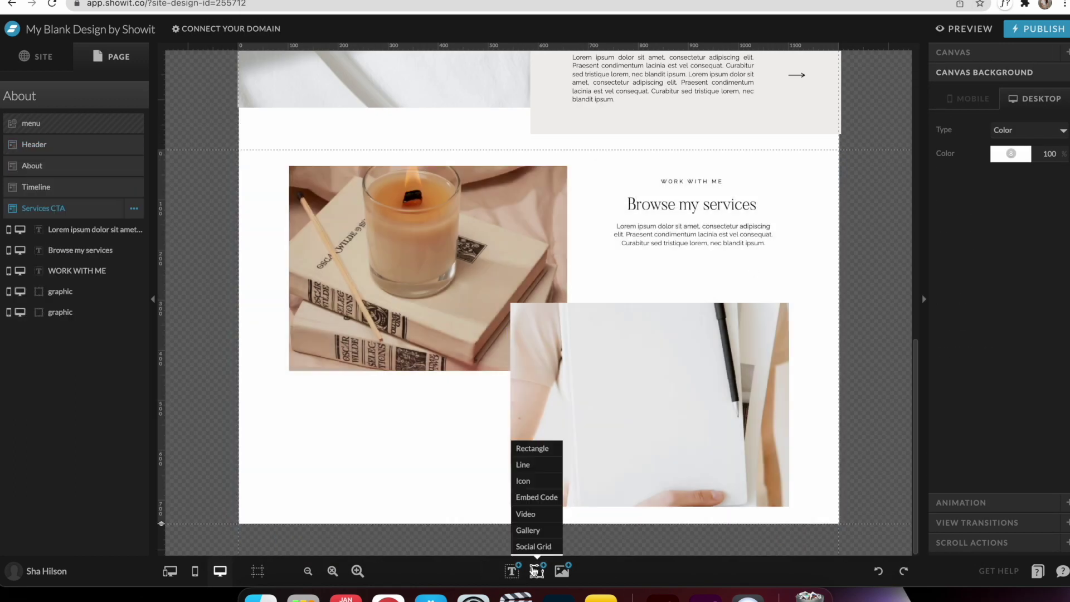
{"action": "left_click", "coordinate": [530, 447]}
{"action": "left_click", "coordinate": [964, 52]}
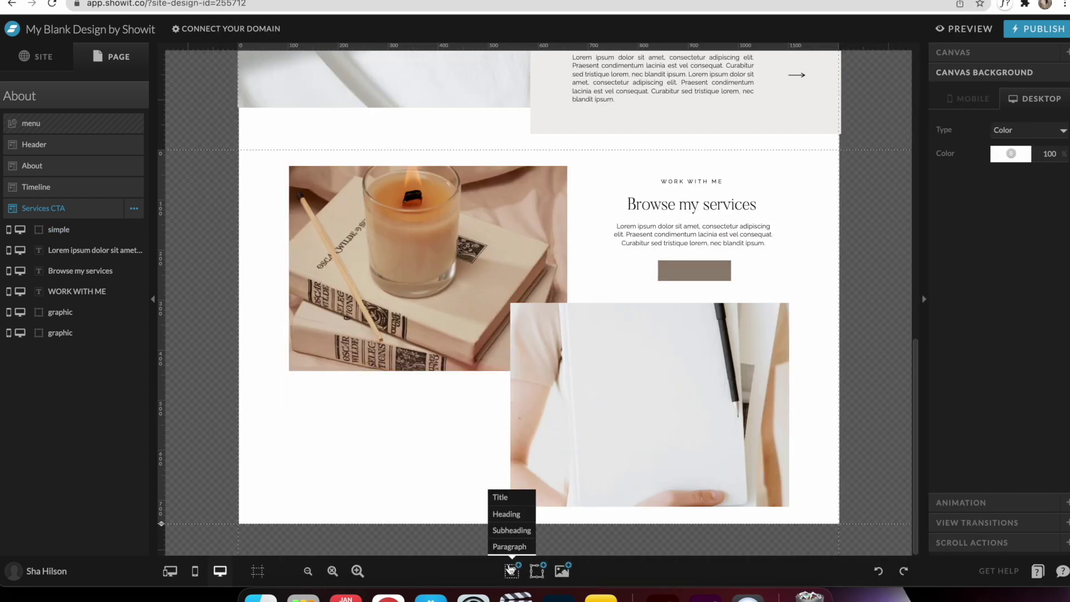
{"action": "left_click", "coordinate": [502, 524]}
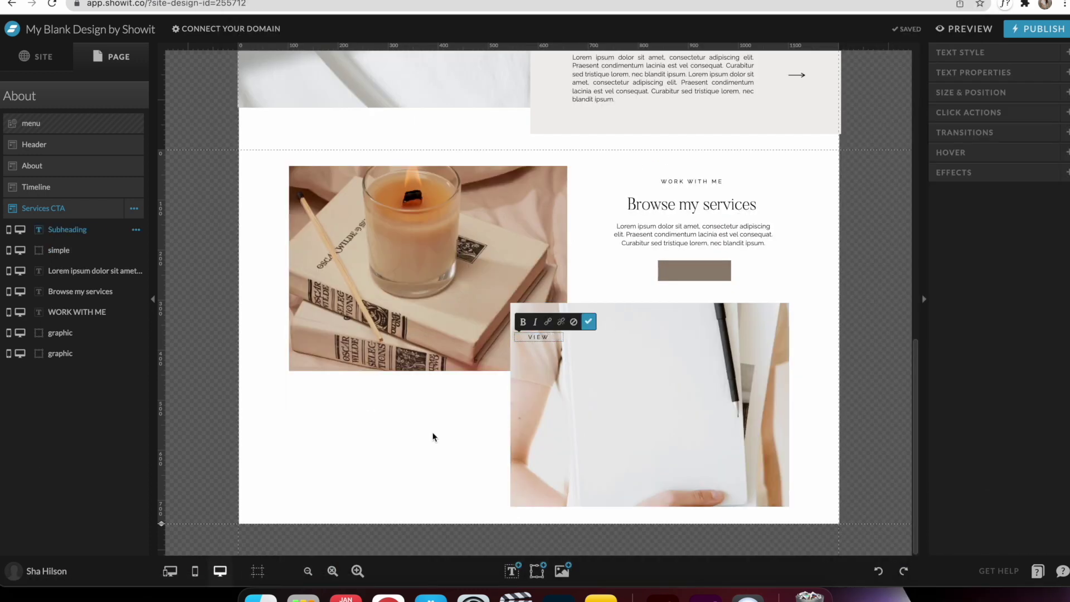
{"action": "left_click", "coordinate": [452, 394]}
{"action": "left_click", "coordinate": [724, 269]}
{"action": "left_click", "coordinate": [1006, 134]}
{"action": "left_click", "coordinate": [719, 270]}
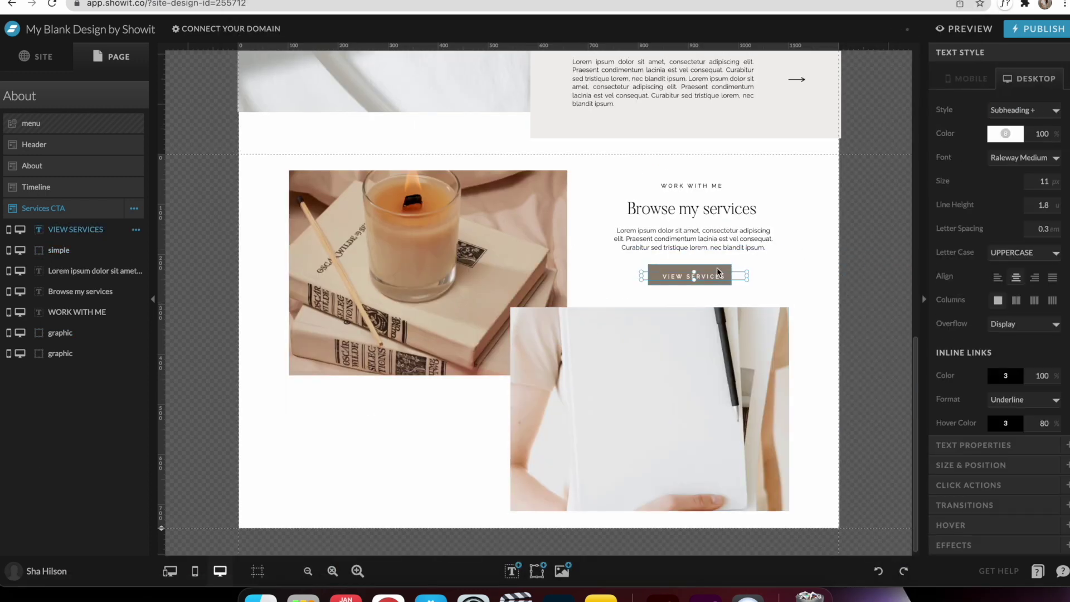
Centre the VIEW SERVICES label on its rectangle and the button under the paragraph.
{"action": "left_click", "coordinate": [719, 269], "text": "shift"}
{"action": "left_click", "coordinate": [1032, 172]}
{"action": "left_click", "coordinate": [962, 173]}
{"action": "left_click", "coordinate": [862, 272]}
{"action": "left_click_drag", "start_coordinate": [828, 286], "coordinate": [611, 233]}
{"action": "left_click", "coordinate": [1032, 172]}
{"action": "left_click", "coordinate": [894, 311]}
Duplicate the text-and-button block to the bottom left and edit it into 'Book a discovery call' with BOOK NOW.
{"action": "scroll", "coordinate": [894, 310], "scroll_direction": "down", "scroll_amount": 1}
{"action": "left_click_drag", "start_coordinate": [856, 287], "coordinate": [635, 159]}
{"action": "key", "text": "super+d"}
{"action": "left_click_drag", "start_coordinate": [704, 268], "coordinate": [403, 481]}
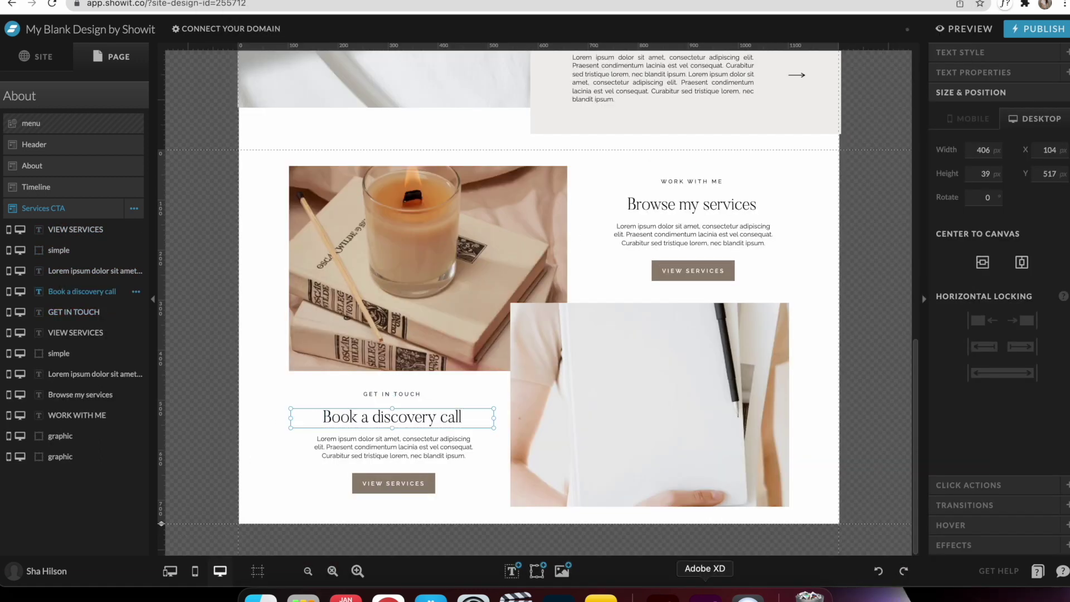
{"action": "double_click", "coordinate": [348, 480]}
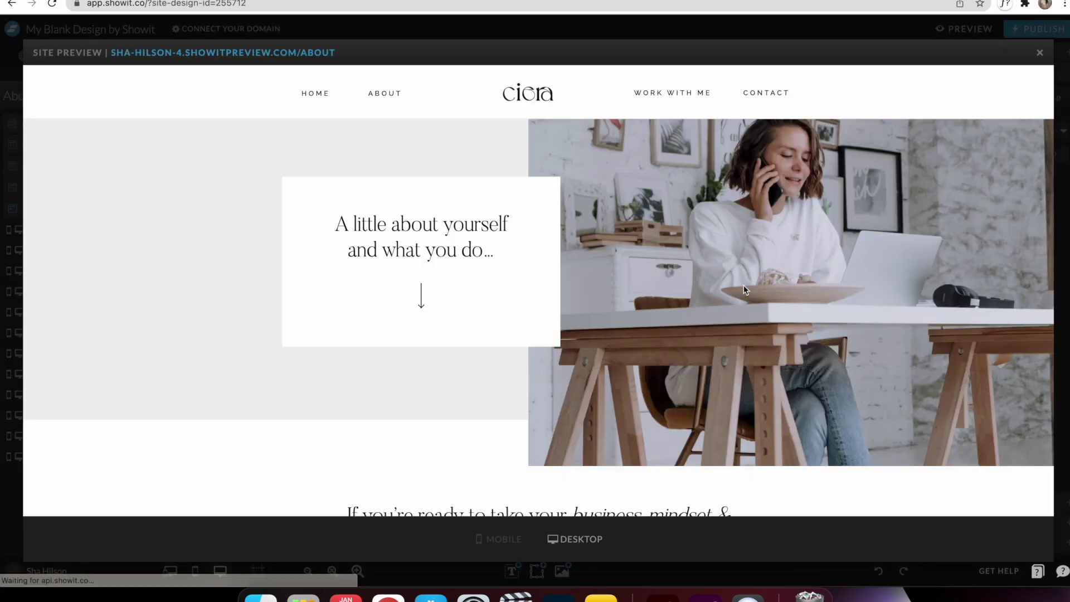
{"action": "scroll", "coordinate": [744, 287], "scroll_direction": "down", "scroll_amount": 10}
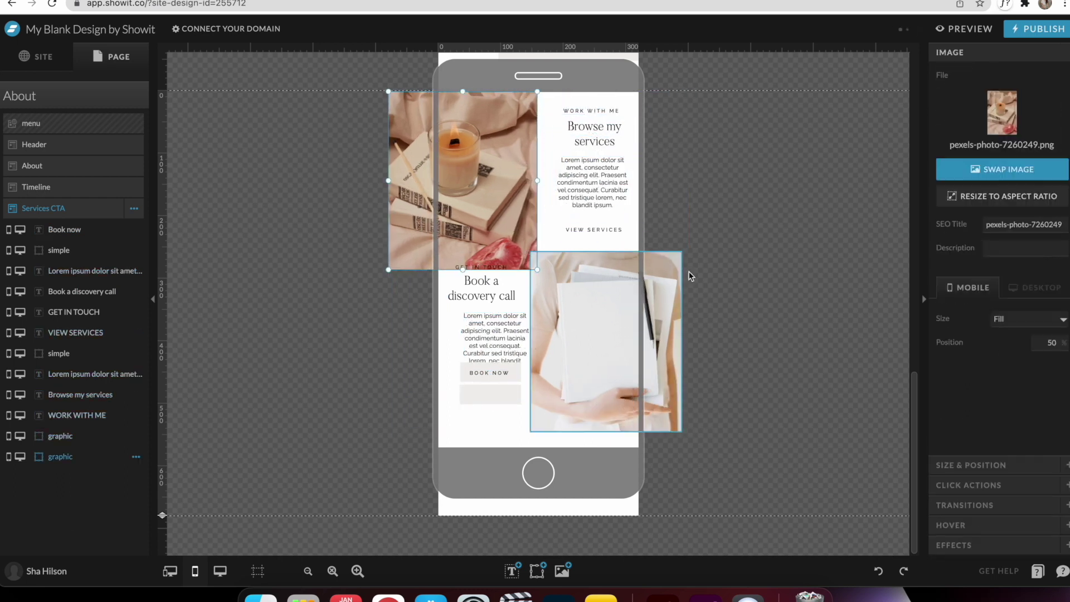
Tighten the line spacing of both mobile headings and reposition the lower paragraph, entering 119.
{"action": "left_click", "coordinate": [594, 134]}
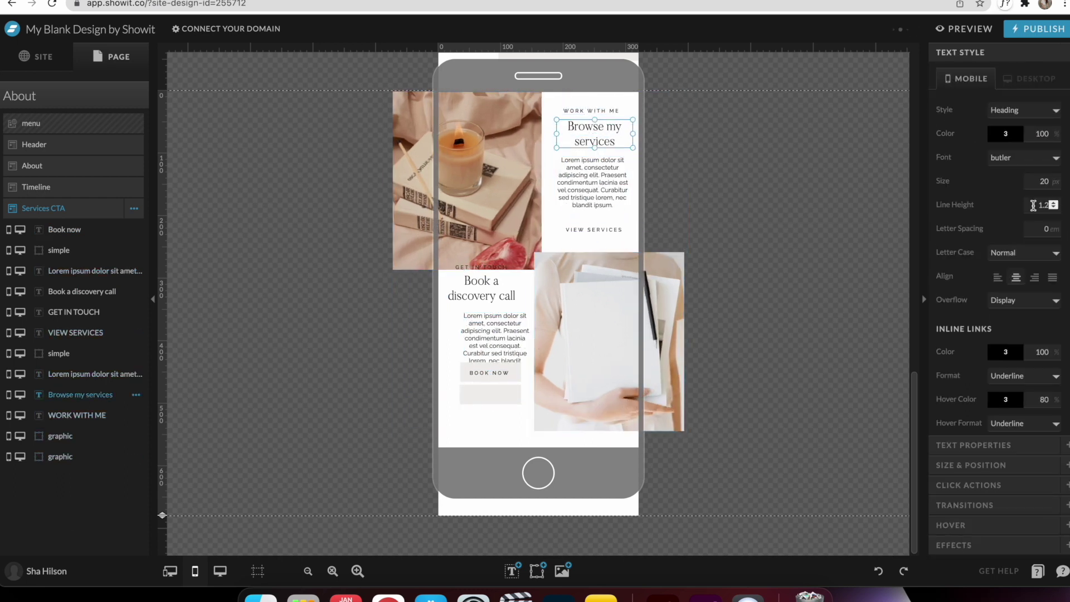
{"action": "left_click", "coordinate": [481, 288]}
{"action": "left_click", "coordinate": [616, 191]}
{"action": "left_click", "coordinate": [971, 466]}
{"action": "left_click", "coordinate": [498, 321]}
{"action": "left_click_drag", "start_coordinate": [497, 321], "coordinate": [454, 309]}
{"action": "left_click", "coordinate": [610, 234]}
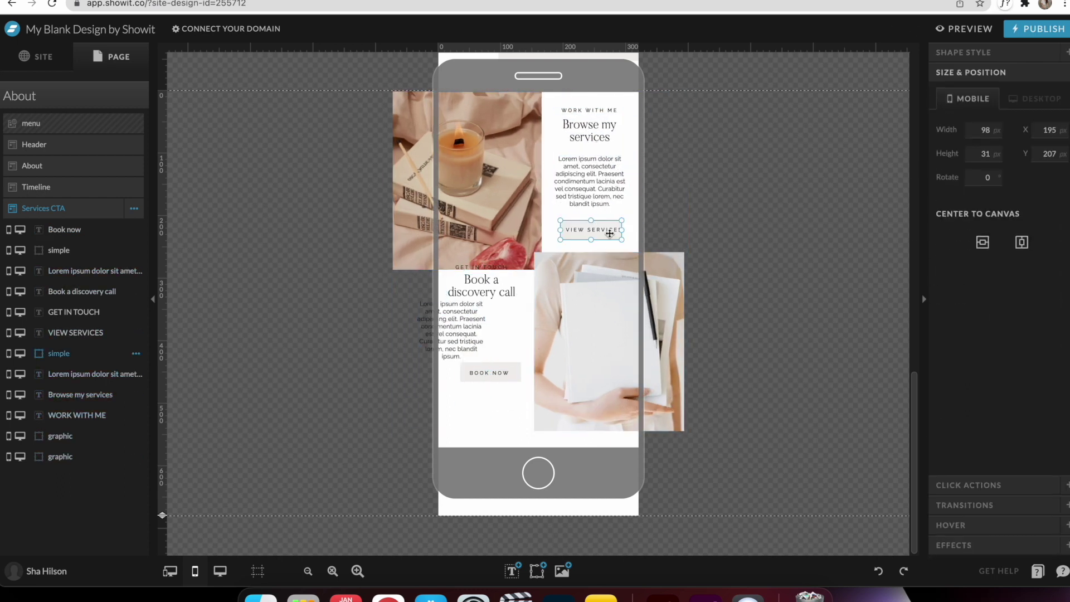
{"action": "type", "text": "119"}
Resize the BOOK NOW button brown with a white label, align the lower block, and narrow the upper paragraph.
{"action": "left_click", "coordinate": [591, 229]}
{"action": "left_click", "coordinate": [963, 52]}
{"action": "left_click", "coordinate": [1013, 112]}
{"action": "left_click", "coordinate": [1059, 296]}
{"action": "left_click", "coordinate": [495, 373]}
{"action": "left_click", "coordinate": [1019, 114]}
{"action": "left_click_drag", "start_coordinate": [458, 340], "coordinate": [489, 407]}
{"action": "left_click_drag", "start_coordinate": [482, 286], "coordinate": [487, 304]}
{"action": "left_click", "coordinate": [485, 413]}
{"action": "left_click", "coordinate": [587, 184]}
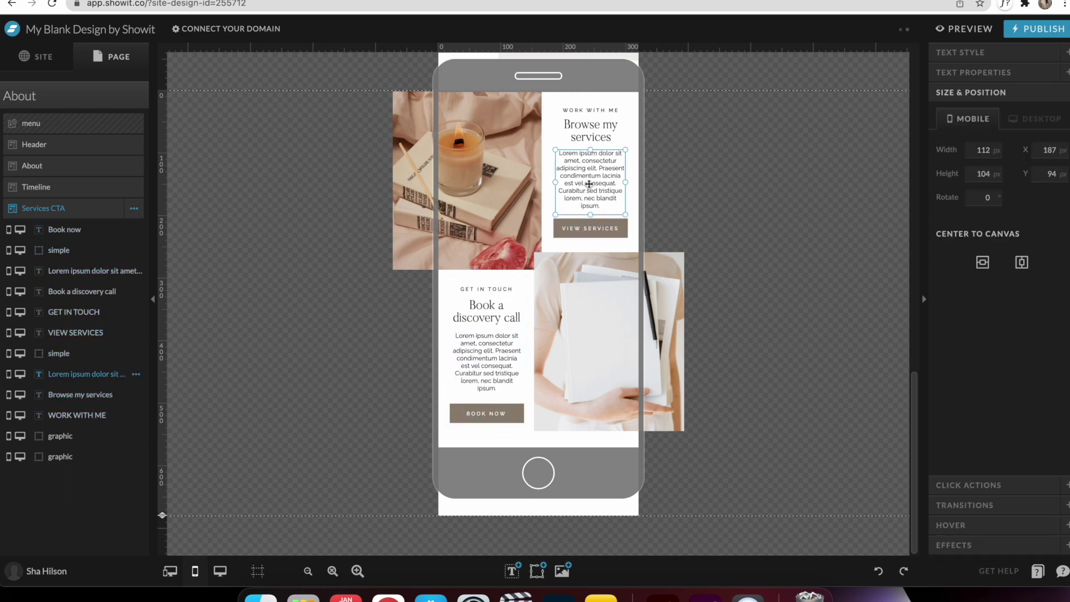
{"action": "left_click", "coordinate": [599, 245]}
{"action": "scroll", "coordinate": [602, 191], "scroll_direction": "up", "scroll_amount": 1}
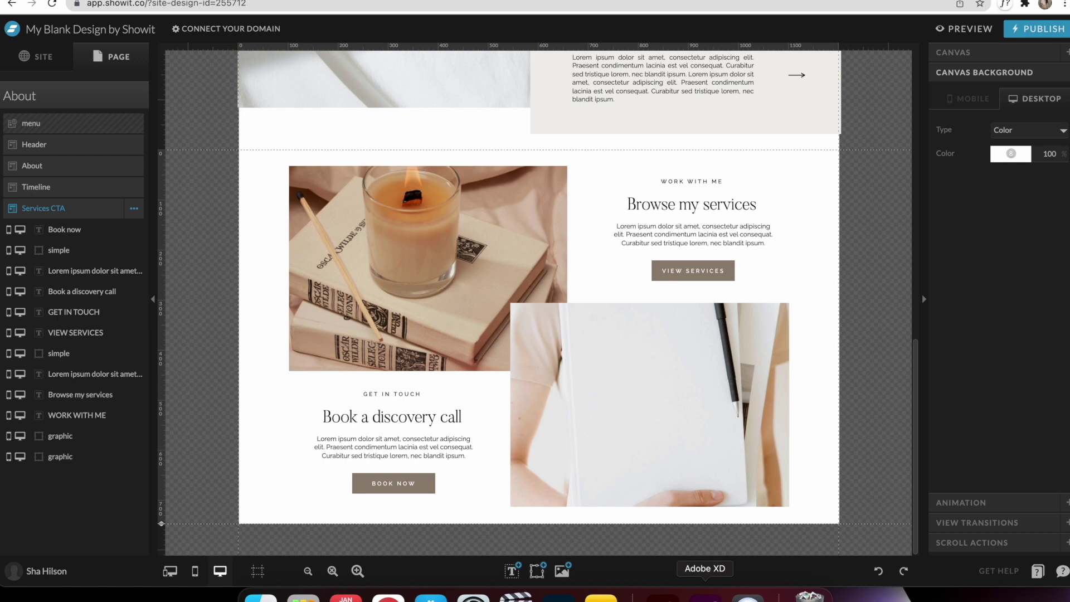
Check the Adobe XD mockup, then add the Home page's Freebie canvas to the About page.
{"action": "left_click", "coordinate": [706, 595]}
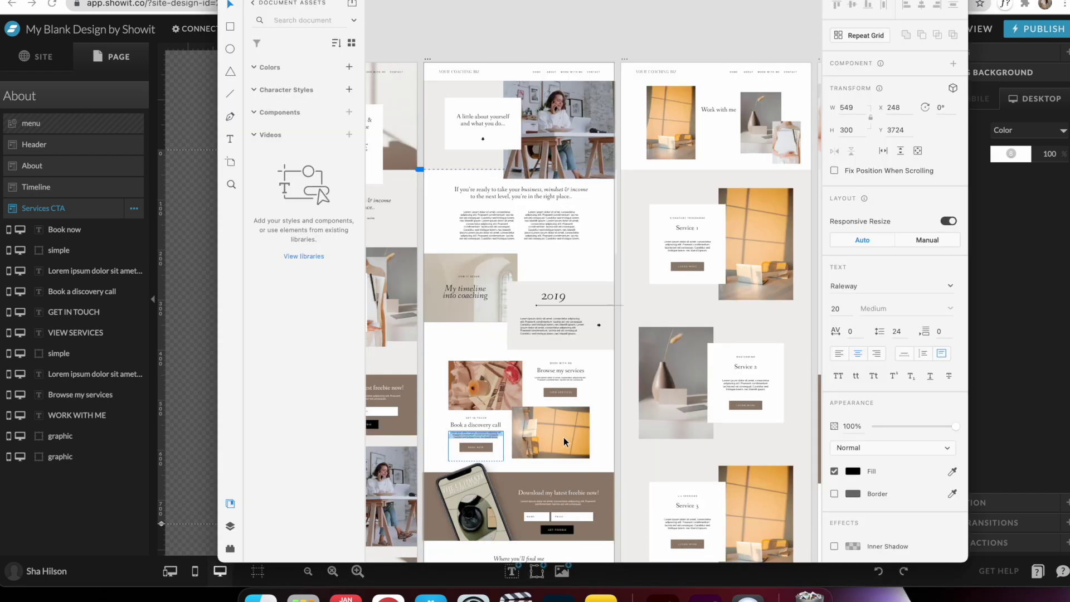
{"action": "left_click", "coordinate": [177, 371]}
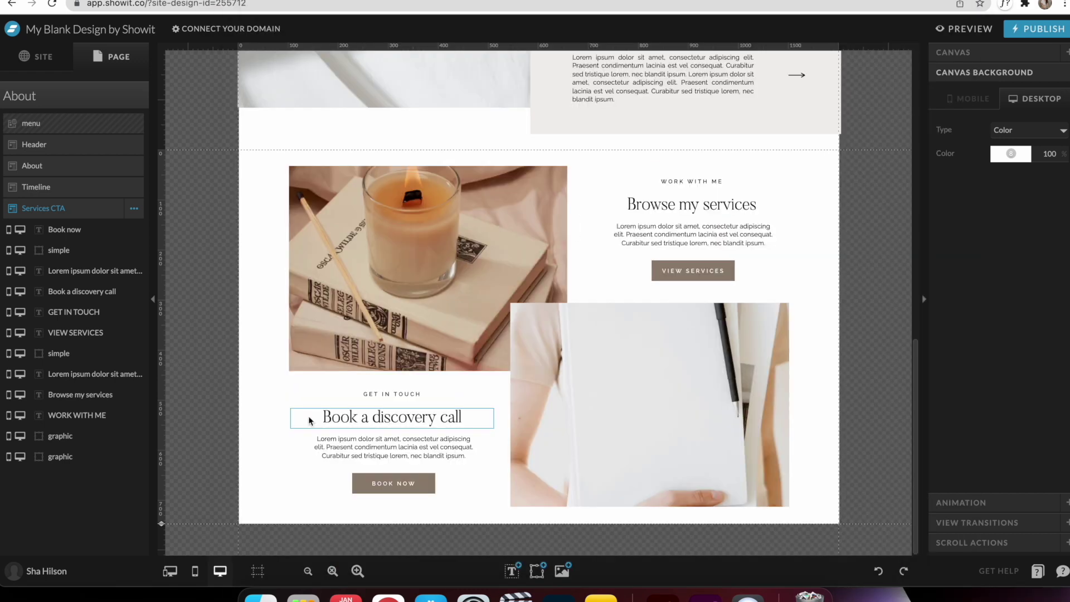
{"action": "left_click", "coordinate": [111, 96]}
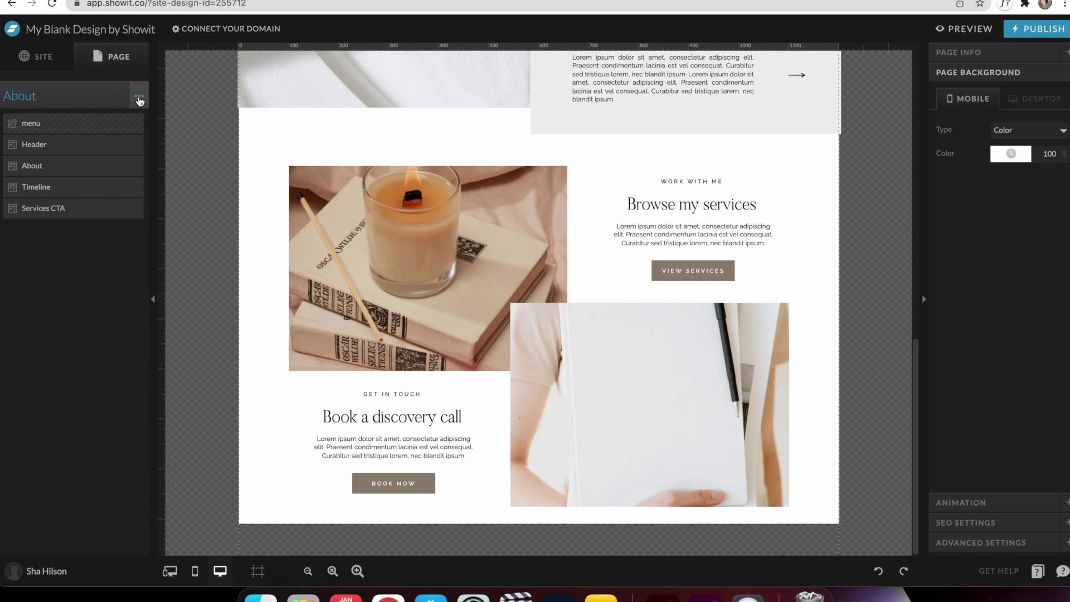
{"action": "left_click", "coordinate": [139, 97]}
{"action": "left_click", "coordinate": [144, 114]}
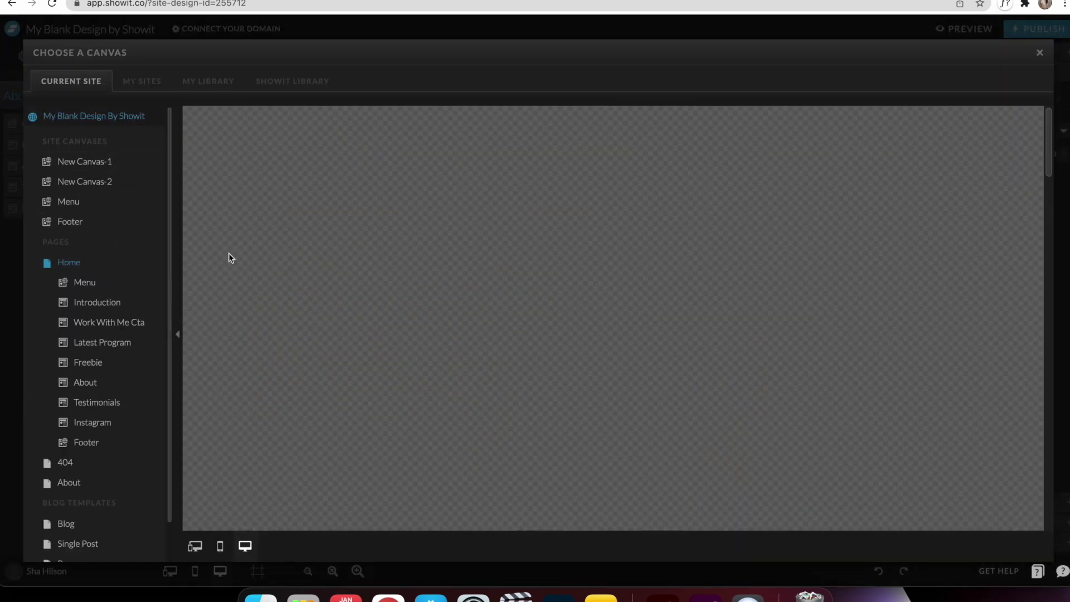
{"action": "scroll", "coordinate": [416, 248], "scroll_direction": "down", "scroll_amount": 15}
{"action": "scroll", "coordinate": [415, 248], "scroll_direction": "up", "scroll_amount": 10}
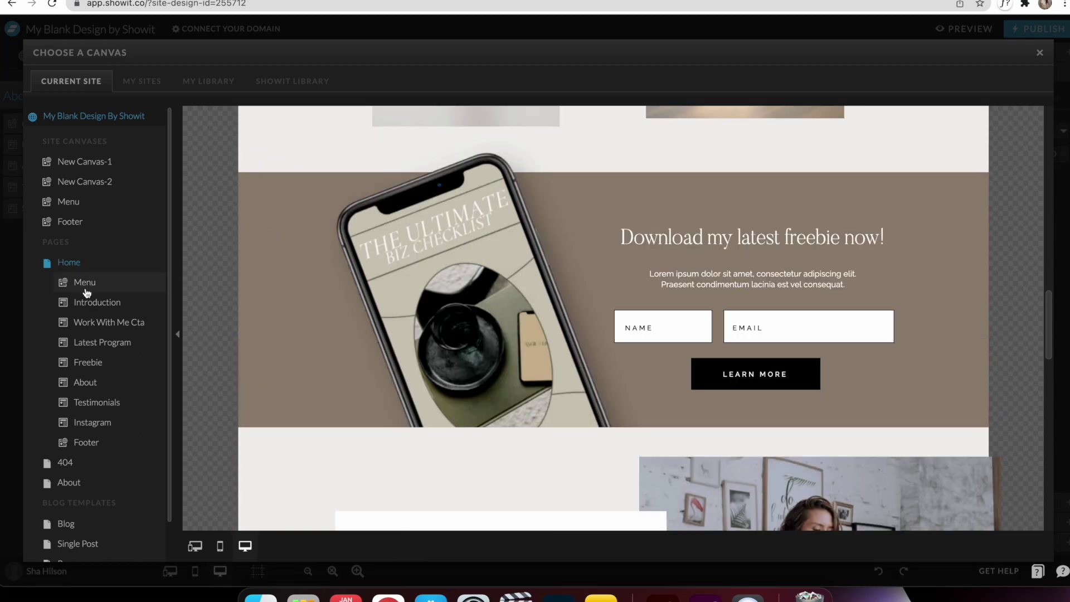
{"action": "left_click", "coordinate": [110, 368]}
{"action": "left_click", "coordinate": [1032, 547]}
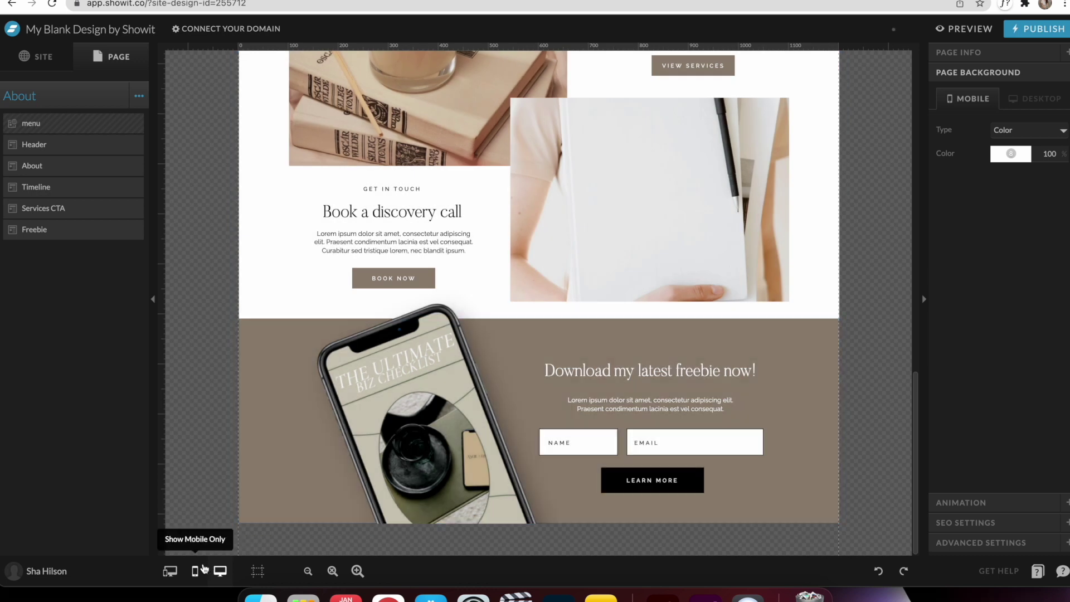
In the mobile layout, shorten the Services CTA canvas to 570, then return to desktop.
{"action": "left_click", "coordinate": [195, 571]}
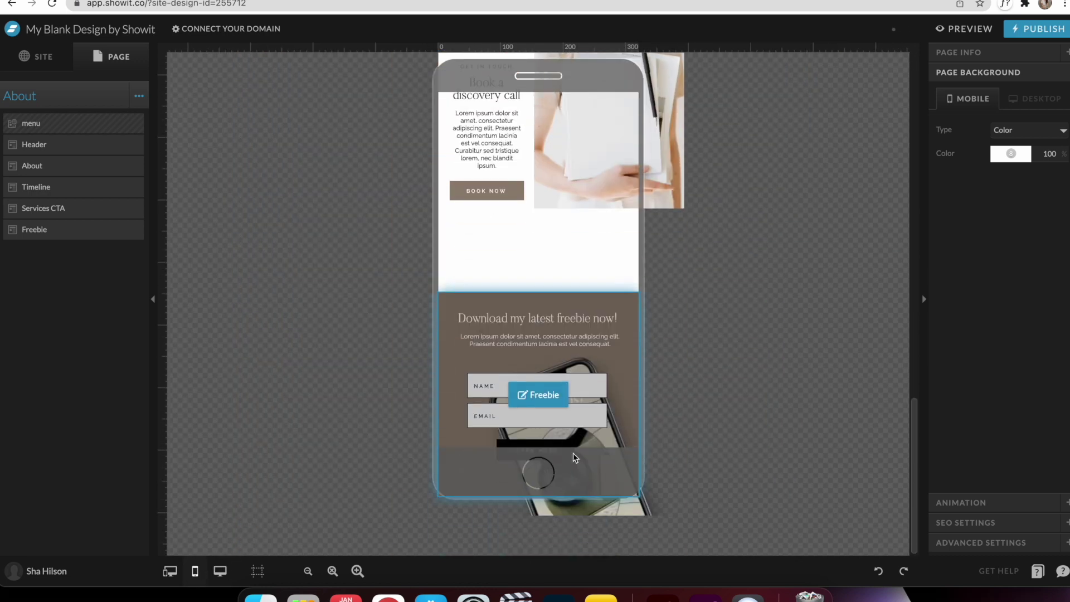
{"action": "left_click", "coordinate": [483, 246]}
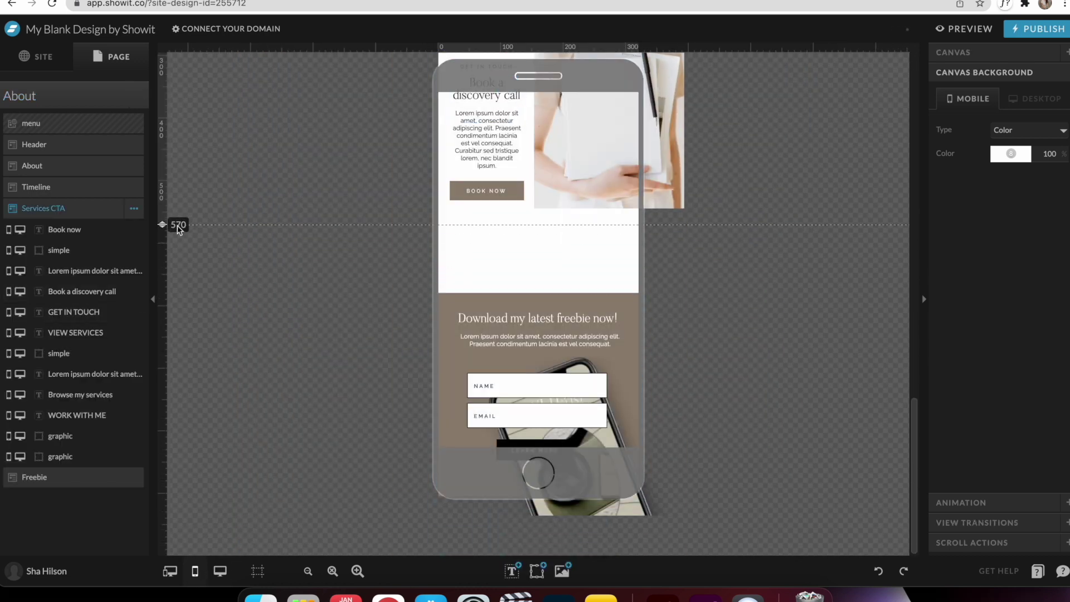
{"action": "left_click_drag", "start_coordinate": [179, 229], "coordinate": [182, 234]}
{"action": "scroll", "coordinate": [311, 400], "scroll_direction": "up", "scroll_amount": 15}
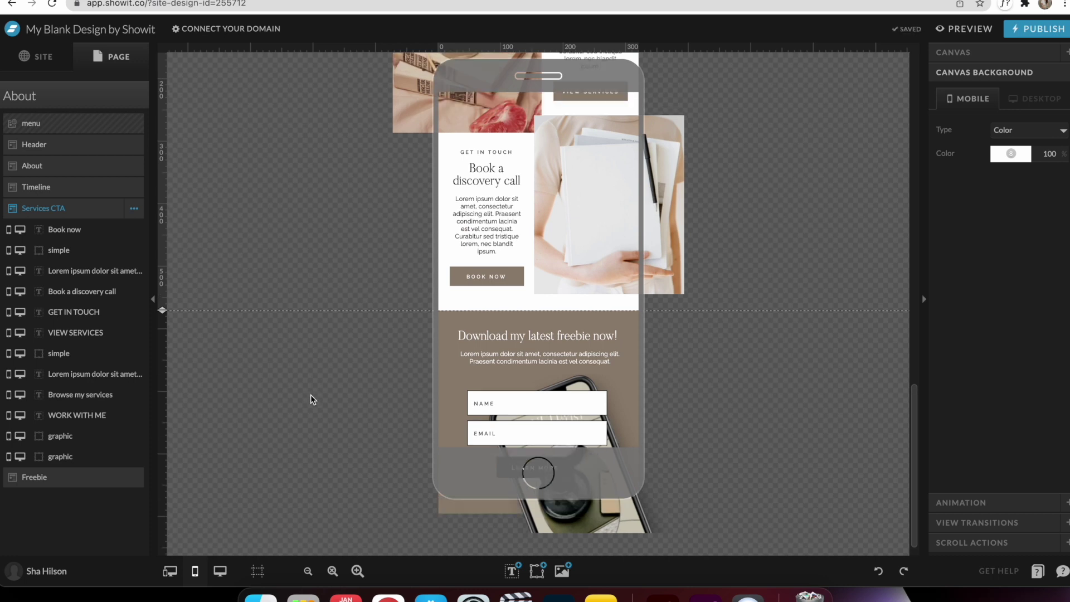
{"action": "scroll", "coordinate": [311, 398], "scroll_direction": "down", "scroll_amount": 10}
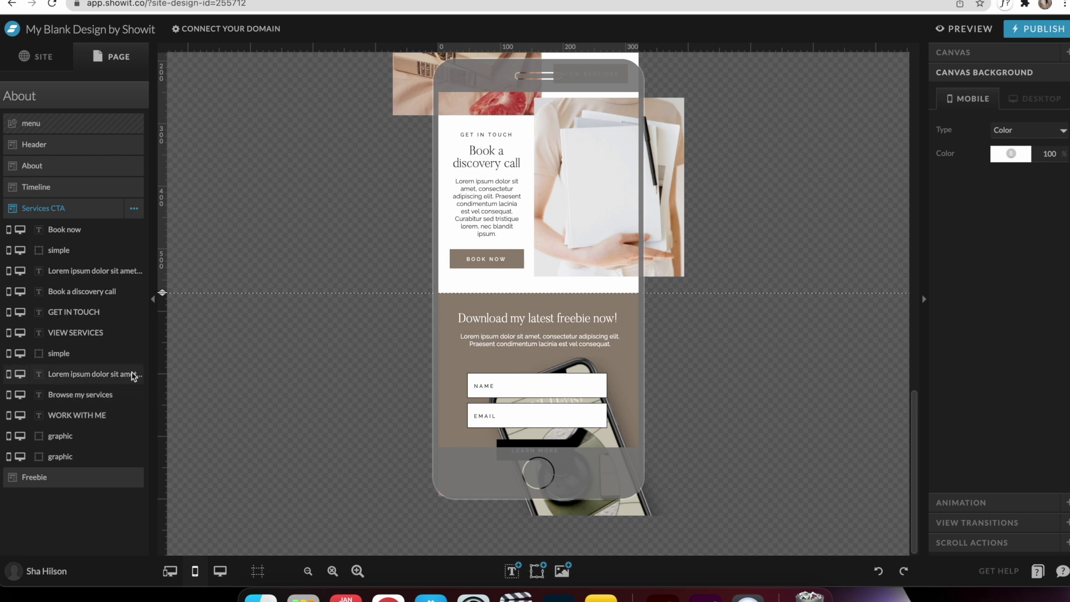
{"action": "left_click", "coordinate": [220, 571]}
{"action": "scroll", "coordinate": [638, 377], "scroll_direction": "down", "scroll_amount": 15}
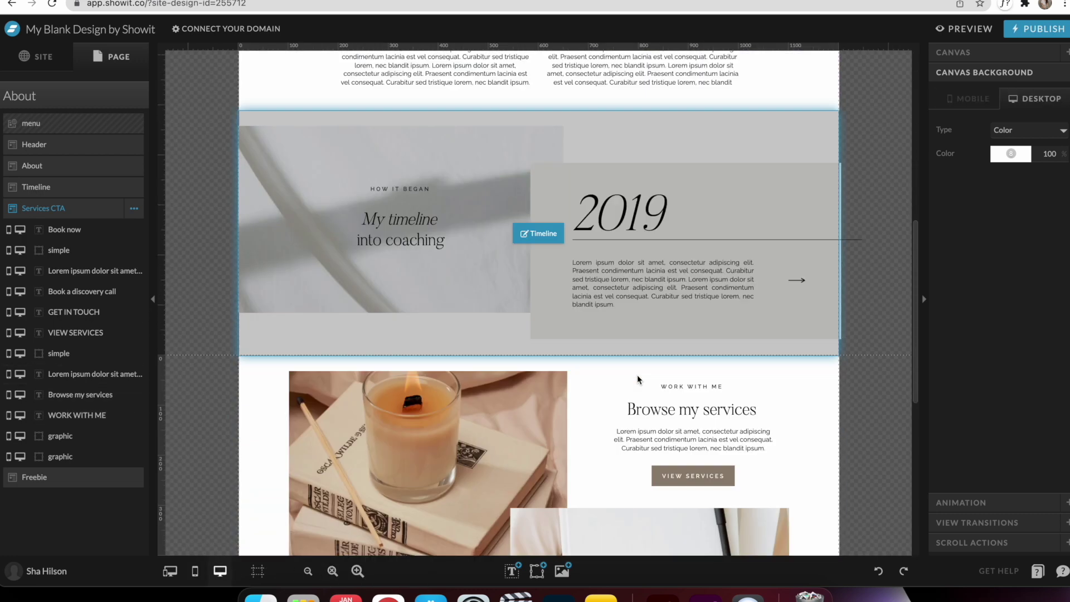
Add the Home page's Instagram canvas to the About page.
{"action": "left_click", "coordinate": [128, 96]}
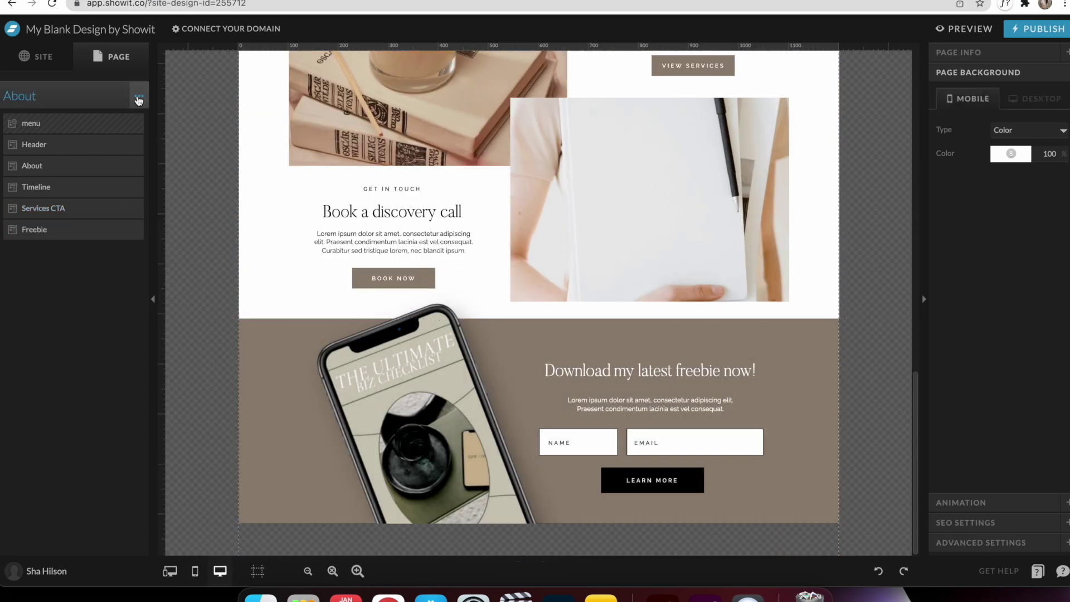
{"action": "left_click", "coordinate": [134, 97]}
{"action": "left_click", "coordinate": [133, 321]}
{"action": "left_click", "coordinate": [69, 262]}
{"action": "left_click", "coordinate": [93, 423]}
{"action": "double_click", "coordinate": [751, 356]}
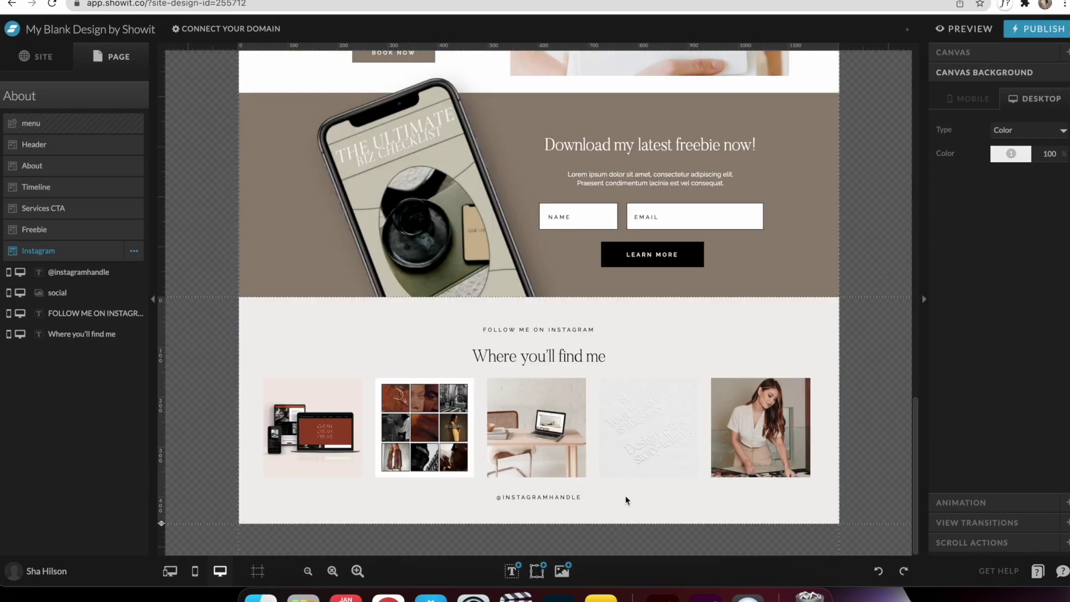
Add the site-wide Footer canvas, check the mobile layout, and open a live preview.
{"action": "left_click", "coordinate": [129, 96]}
{"action": "left_click", "coordinate": [134, 97]}
{"action": "left_click", "coordinate": [134, 322]}
{"action": "left_click", "coordinate": [89, 224]}
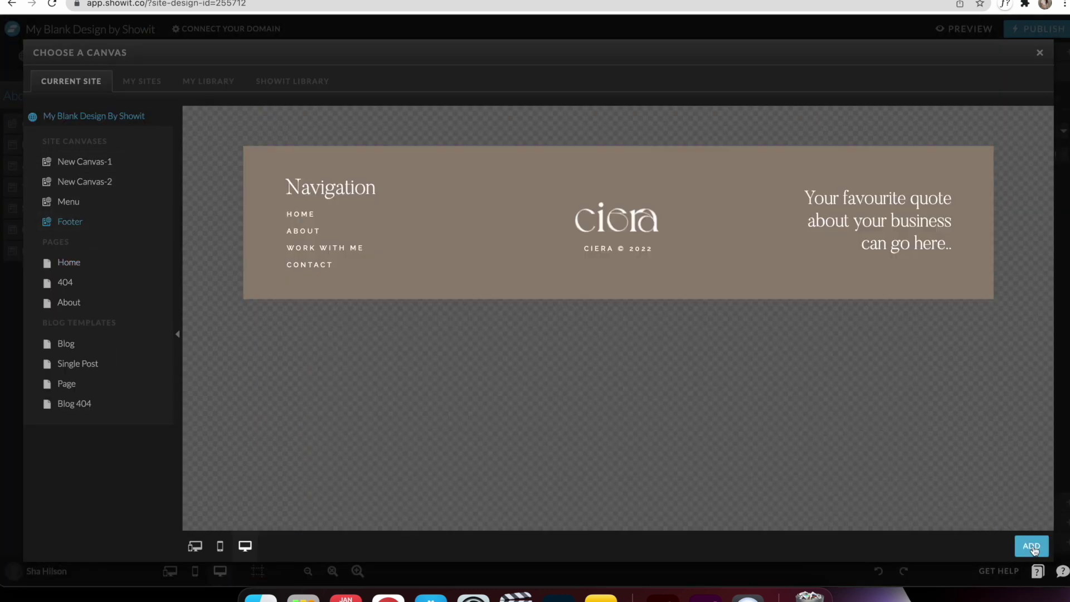
{"action": "left_click", "coordinate": [1032, 549]}
{"action": "left_click", "coordinate": [195, 572]}
{"action": "left_click", "coordinate": [220, 572]}
{"action": "left_click", "coordinate": [974, 29]}
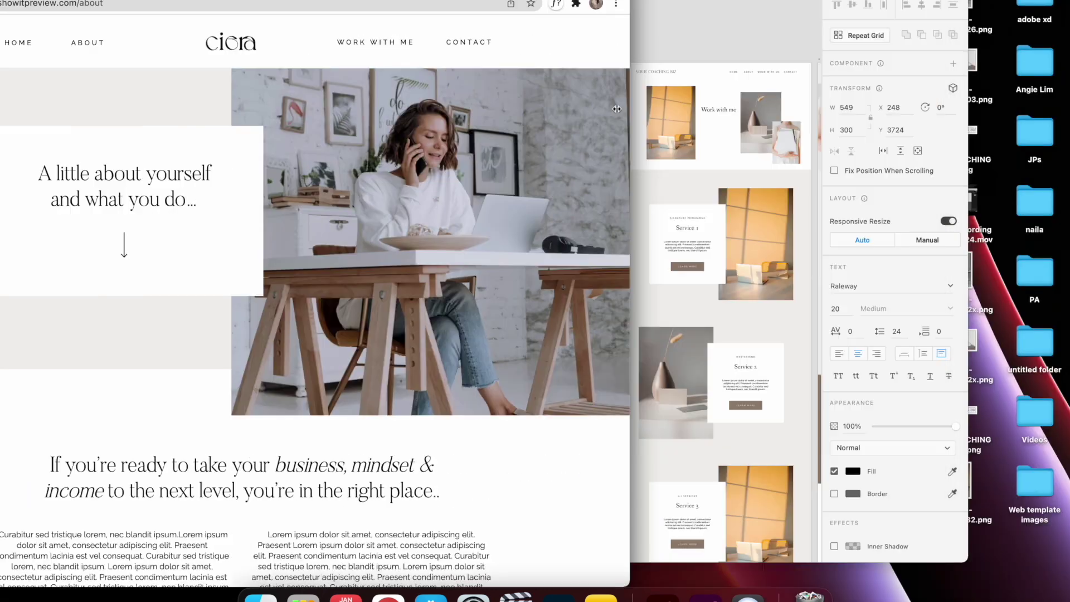
Scroll the desktop preview and advance the timeline from 2019 through 2020 and 2021 to Today.
{"action": "scroll", "coordinate": [860, 318], "scroll_direction": "down", "scroll_amount": 3}
{"action": "scroll", "coordinate": [861, 319], "scroll_direction": "down", "scroll_amount": 4}
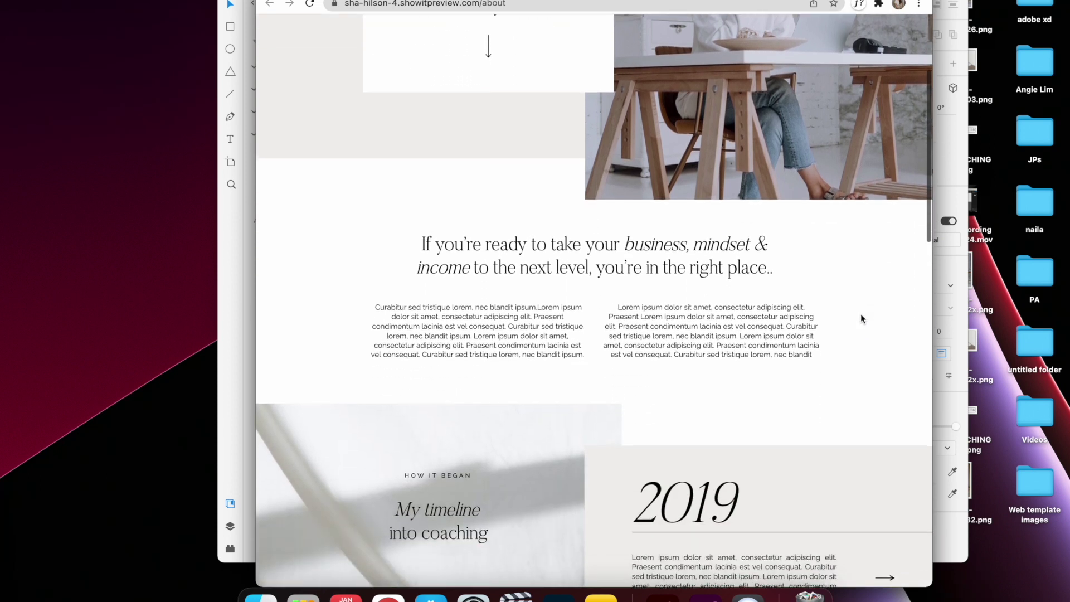
{"action": "scroll", "coordinate": [865, 318], "scroll_direction": "down", "scroll_amount": 3}
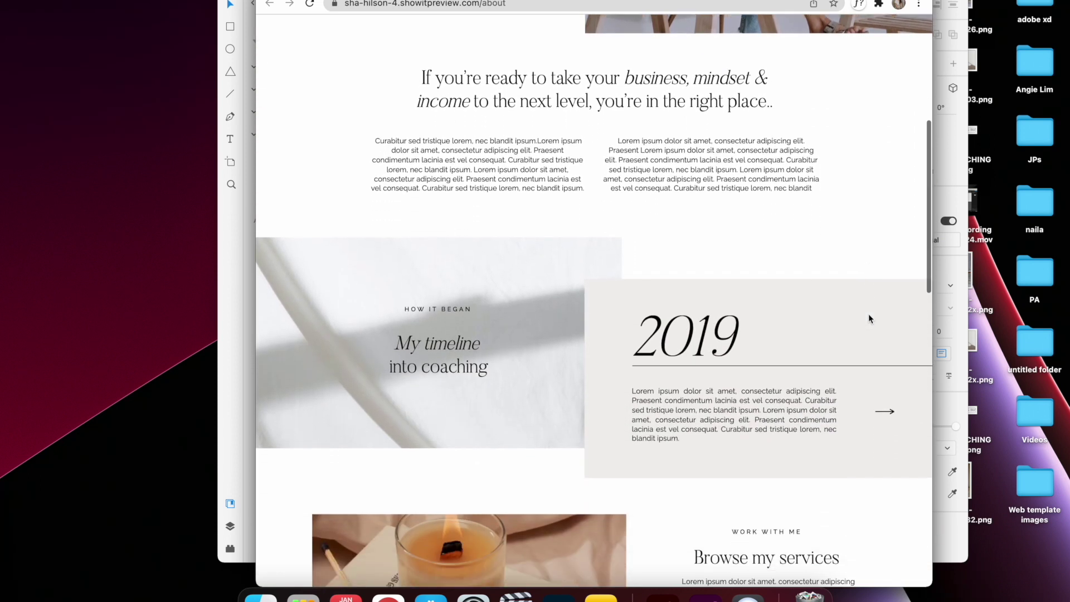
{"action": "left_click", "coordinate": [890, 301]}
{"action": "scroll", "coordinate": [891, 305], "scroll_direction": "down", "scroll_amount": 2}
{"action": "left_click", "coordinate": [888, 205]}
{"action": "left_click", "coordinate": [888, 205]}
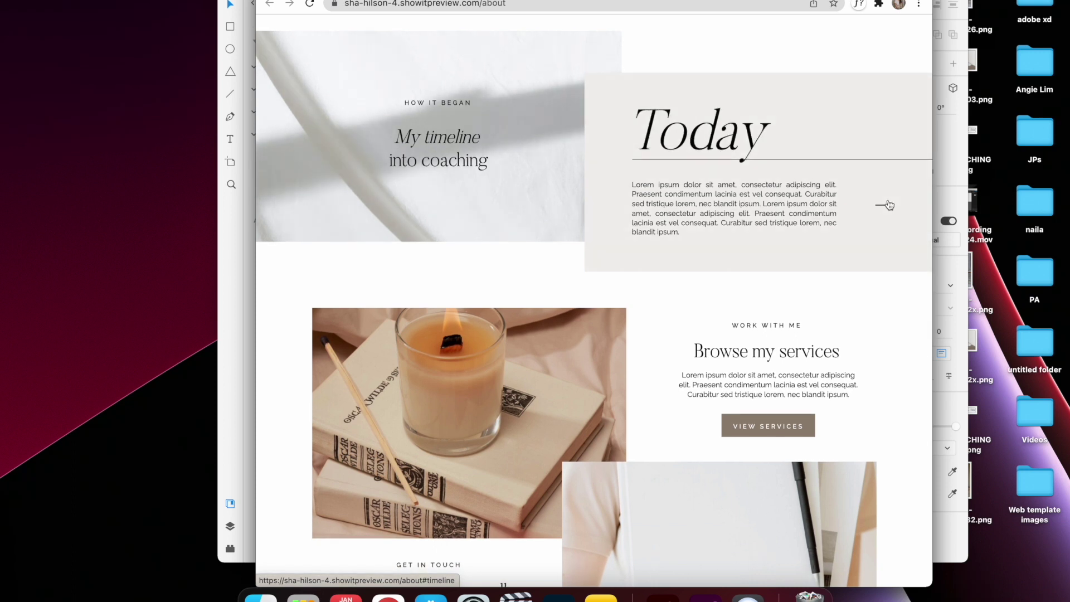
Scroll to the page end, then narrow the Chrome window to show the mobile layout.
{"action": "scroll", "coordinate": [872, 229], "scroll_direction": "down", "scroll_amount": 8}
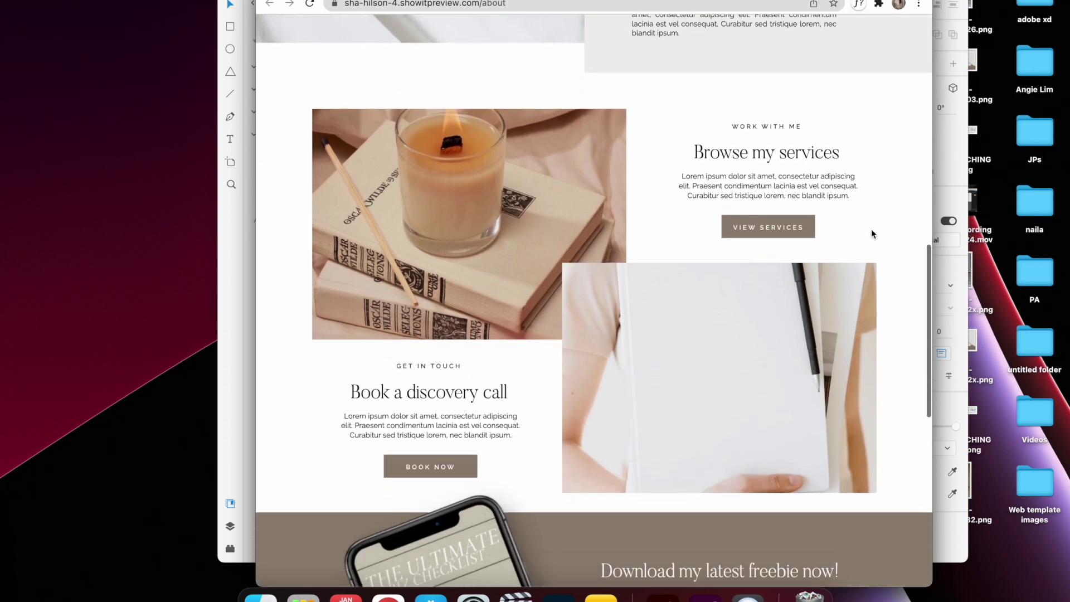
{"action": "scroll", "coordinate": [873, 228], "scroll_direction": "down", "scroll_amount": 6}
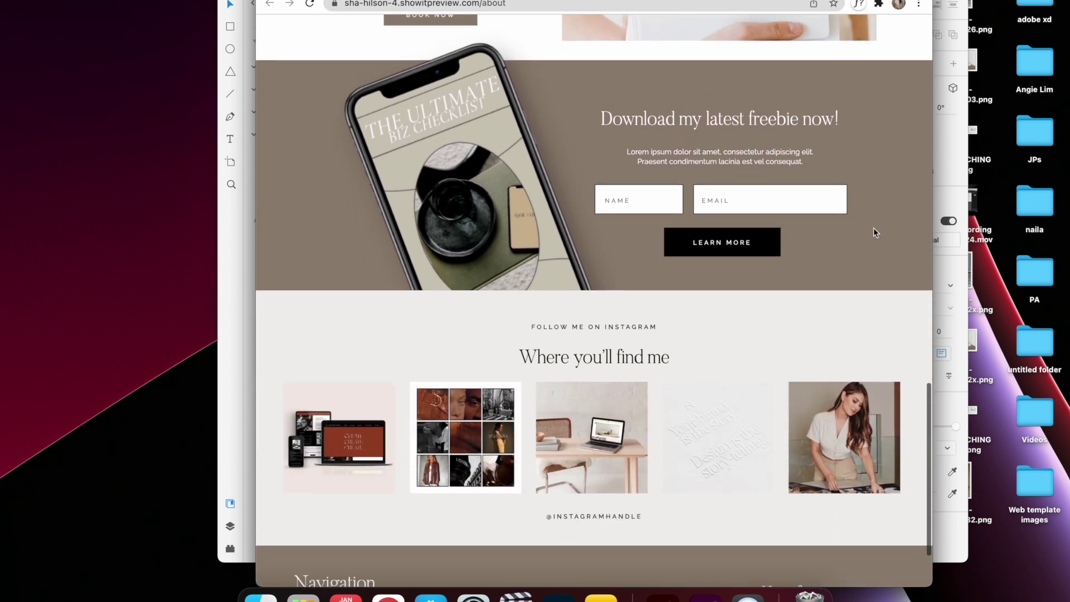
{"action": "scroll", "coordinate": [874, 228], "scroll_direction": "down", "scroll_amount": 2}
{"action": "scroll", "coordinate": [874, 228], "scroll_direction": "up", "scroll_amount": 20}
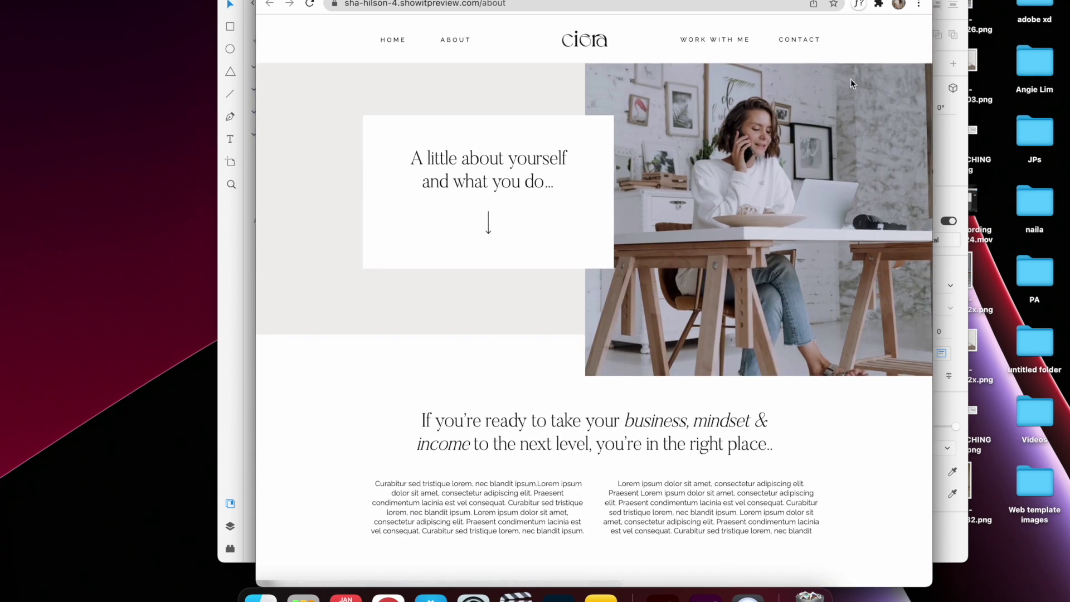
{"action": "left_click_drag", "start_coordinate": [933, 91], "coordinate": [537, 74]}
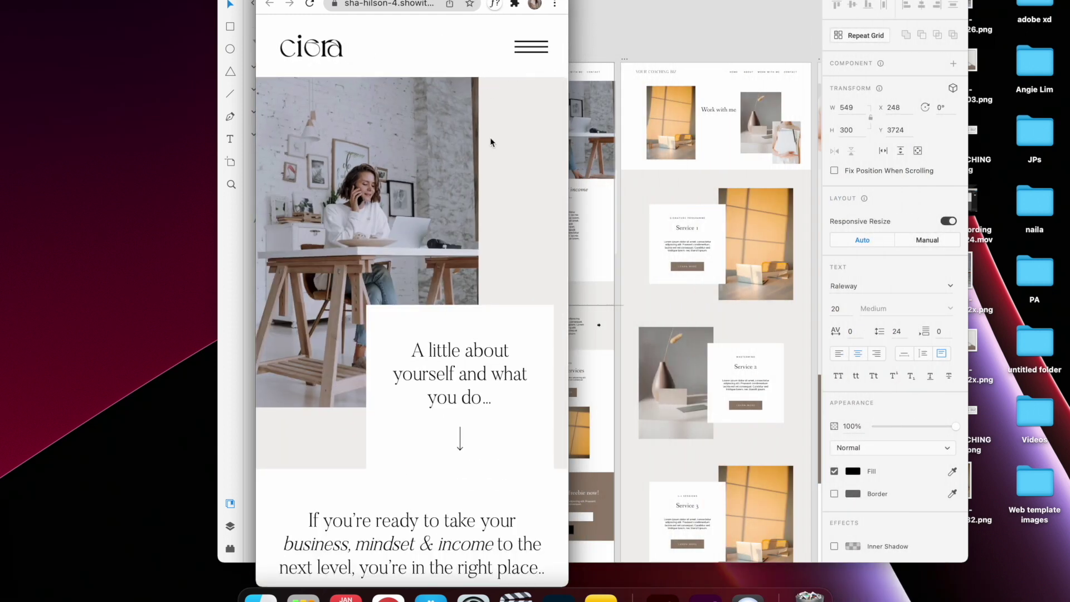
Scroll the mobile preview, step the timeline to 2020 and 2021, and continue to the Instagram section and footer.
{"action": "scroll", "coordinate": [499, 250], "scroll_direction": "down", "scroll_amount": 8}
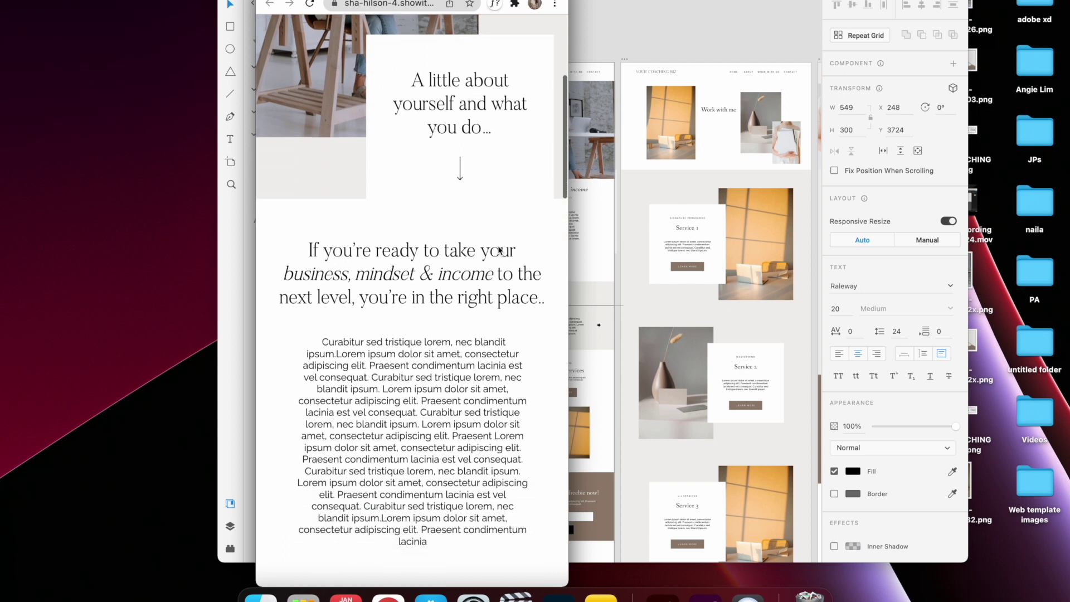
{"action": "scroll", "coordinate": [499, 250], "scroll_direction": "down", "scroll_amount": 6}
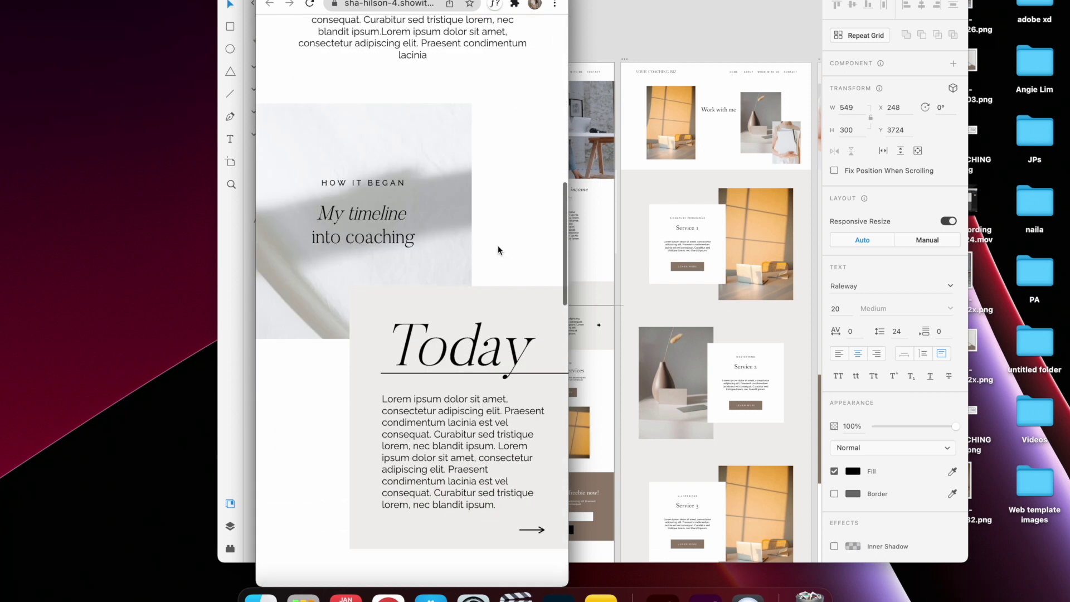
{"action": "scroll", "coordinate": [534, 415], "scroll_direction": "up", "scroll_amount": 1}
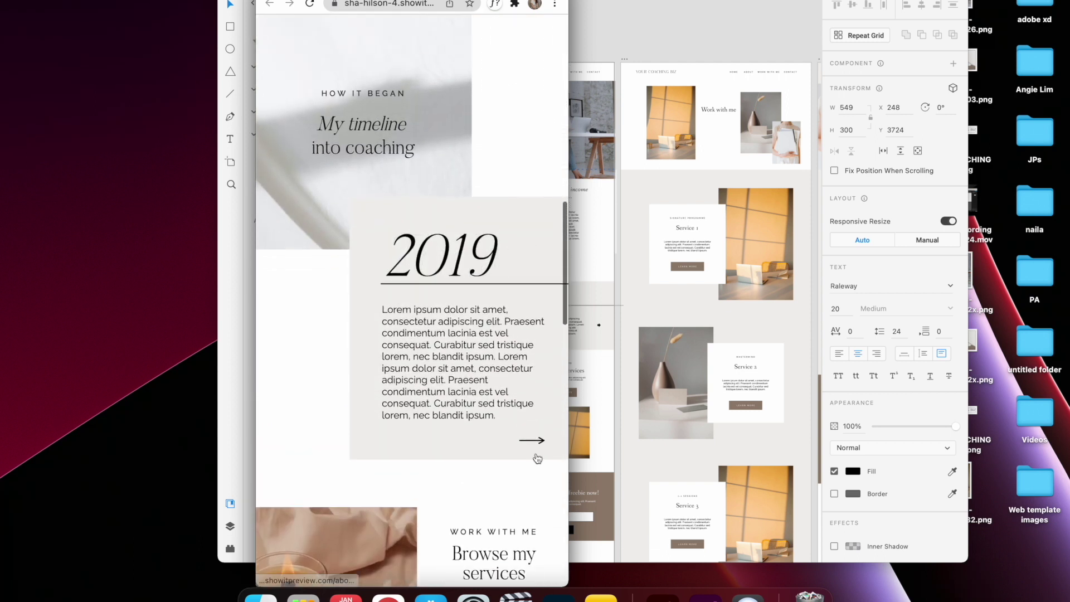
{"action": "left_click", "coordinate": [532, 440]}
{"action": "left_click", "coordinate": [533, 440]}
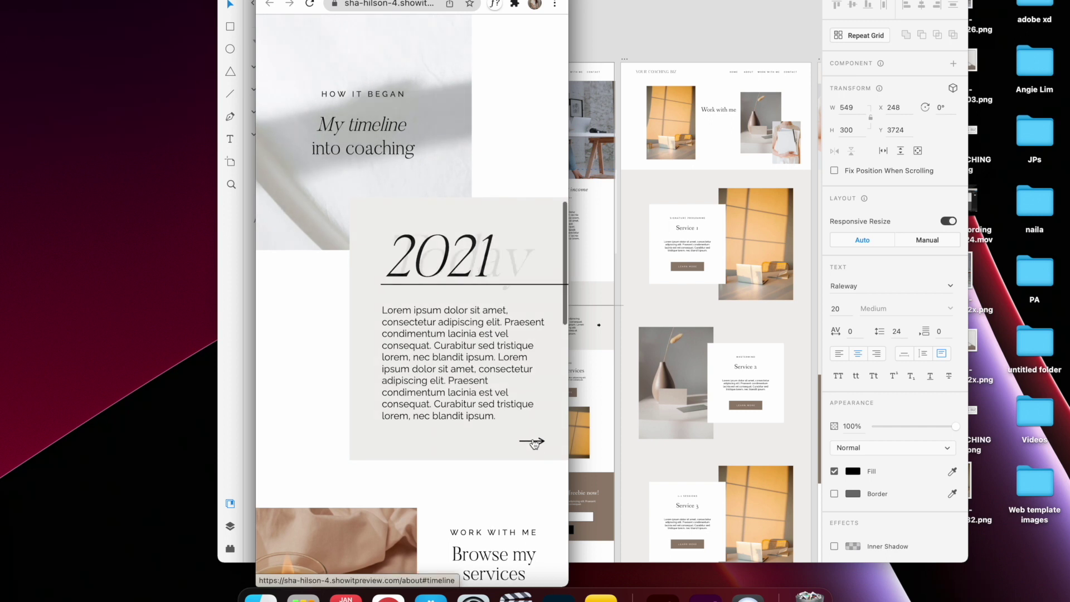
{"action": "scroll", "coordinate": [532, 444], "scroll_direction": "down", "scroll_amount": 8}
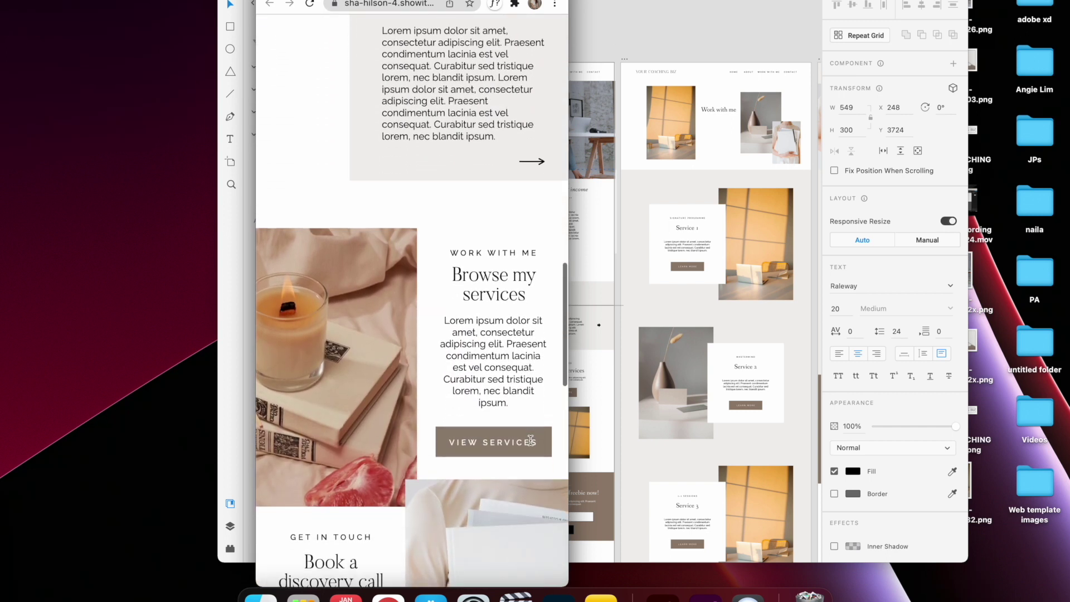
{"action": "scroll", "coordinate": [530, 440], "scroll_direction": "down", "scroll_amount": 6}
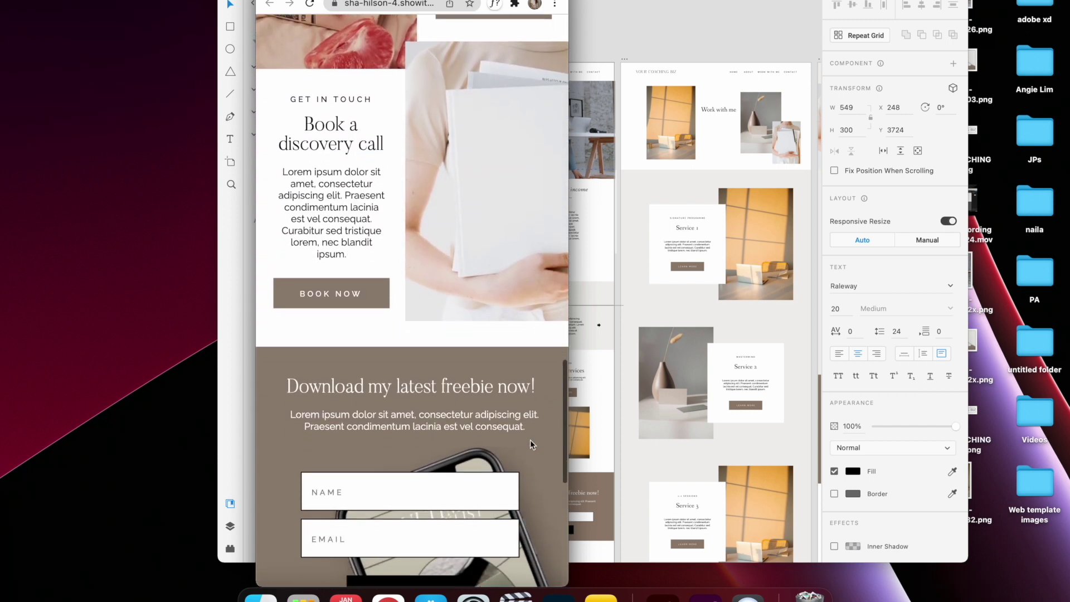
{"action": "scroll", "coordinate": [531, 444], "scroll_direction": "down", "scroll_amount": 10}
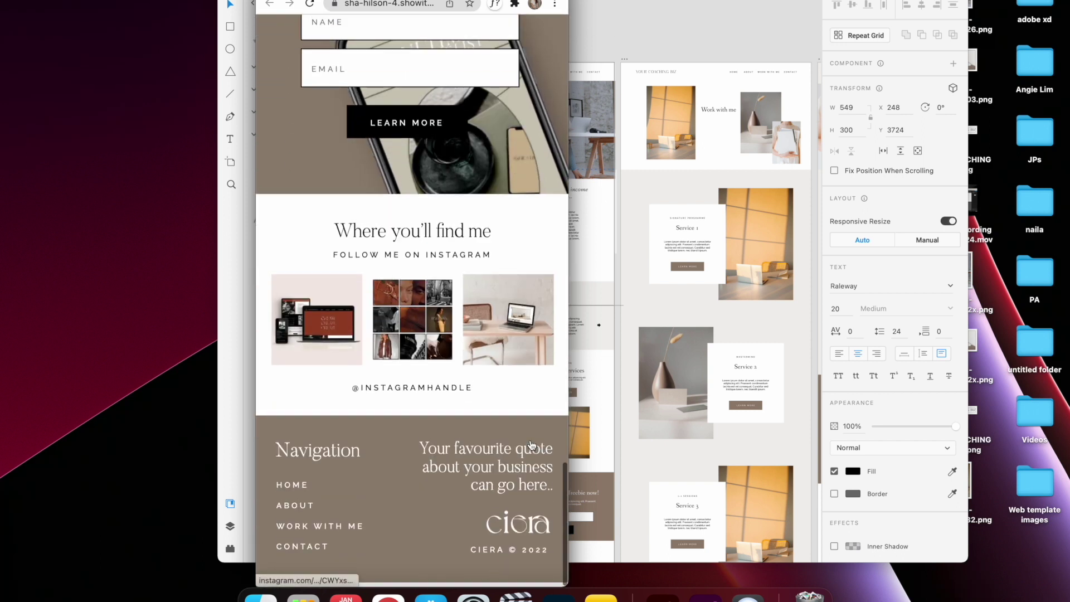